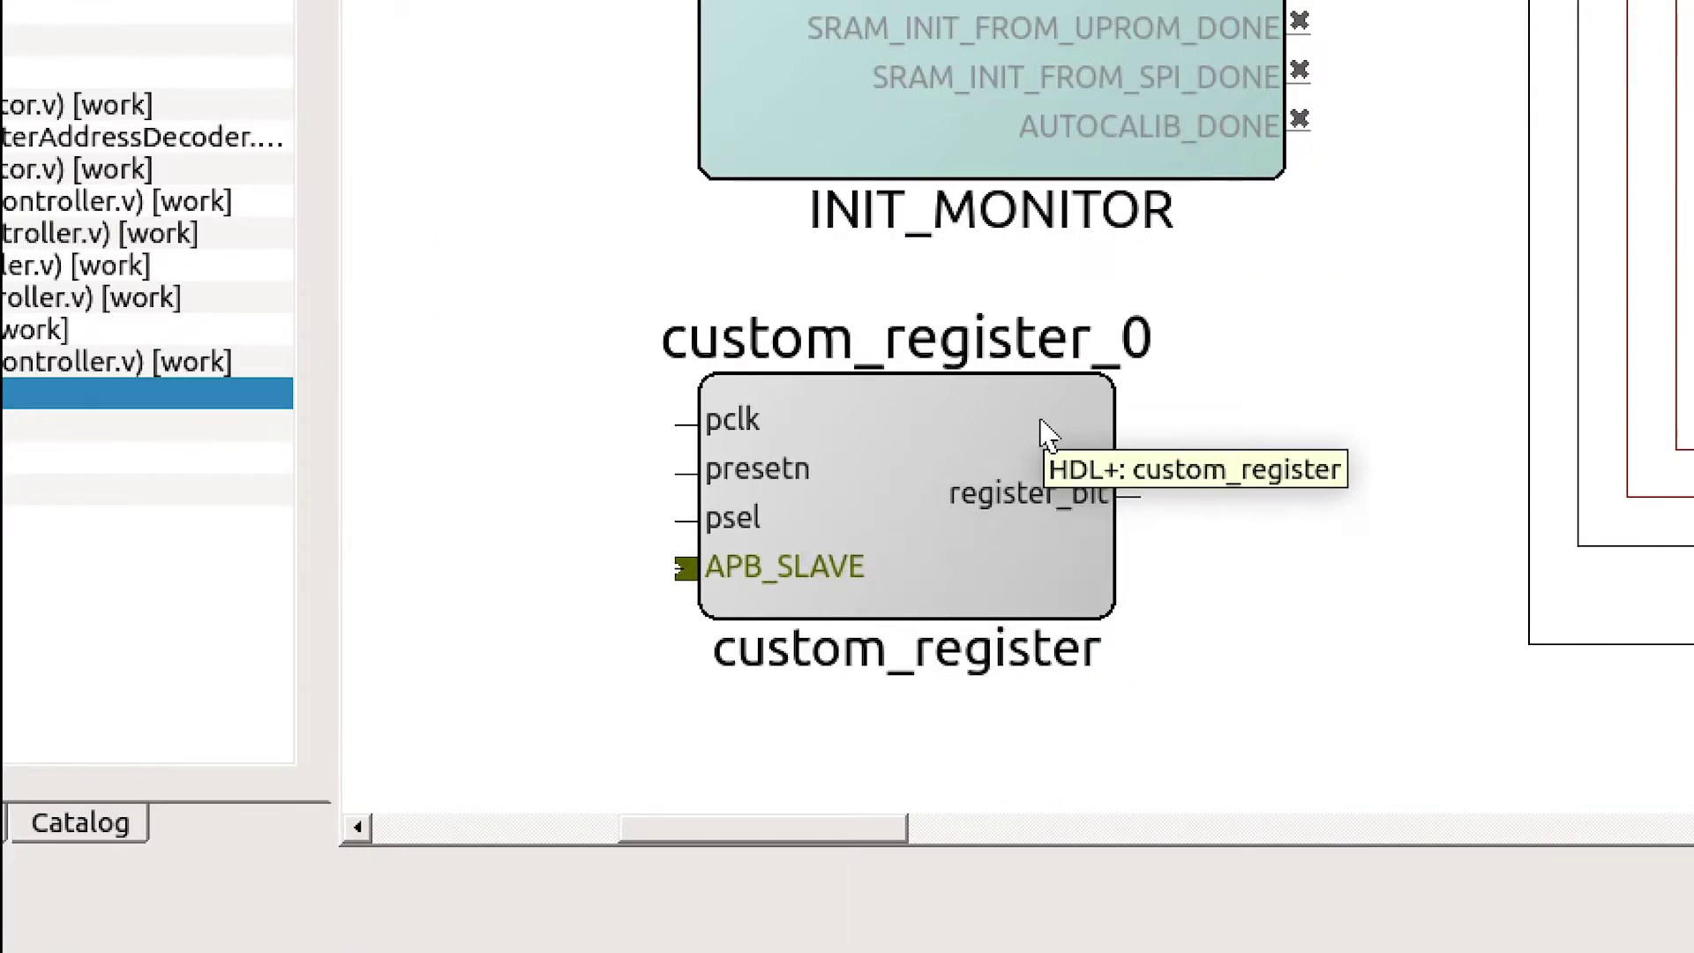
# - Select the MSS FIC_3_APB_MASTER net to trace where it goes
pyautogui.moveTo(754, 569)
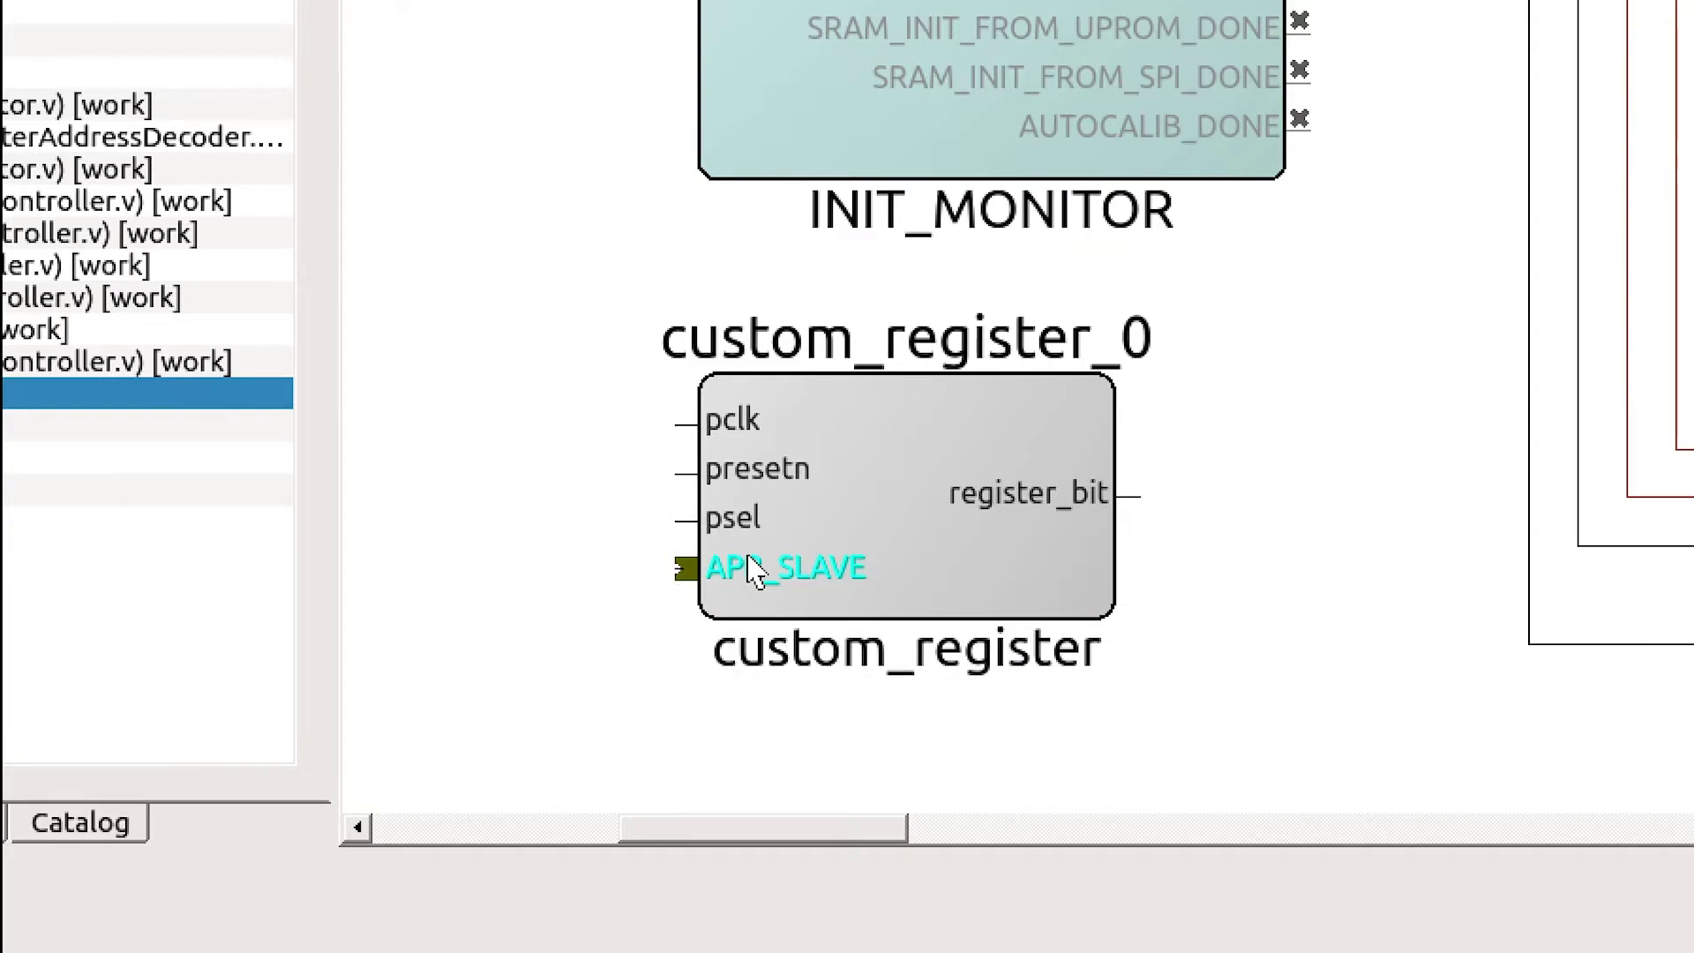
pyautogui.keyDown('ctrl'); pyautogui.scroll(-4, 752, 569); pyautogui.keyUp('ctrl')
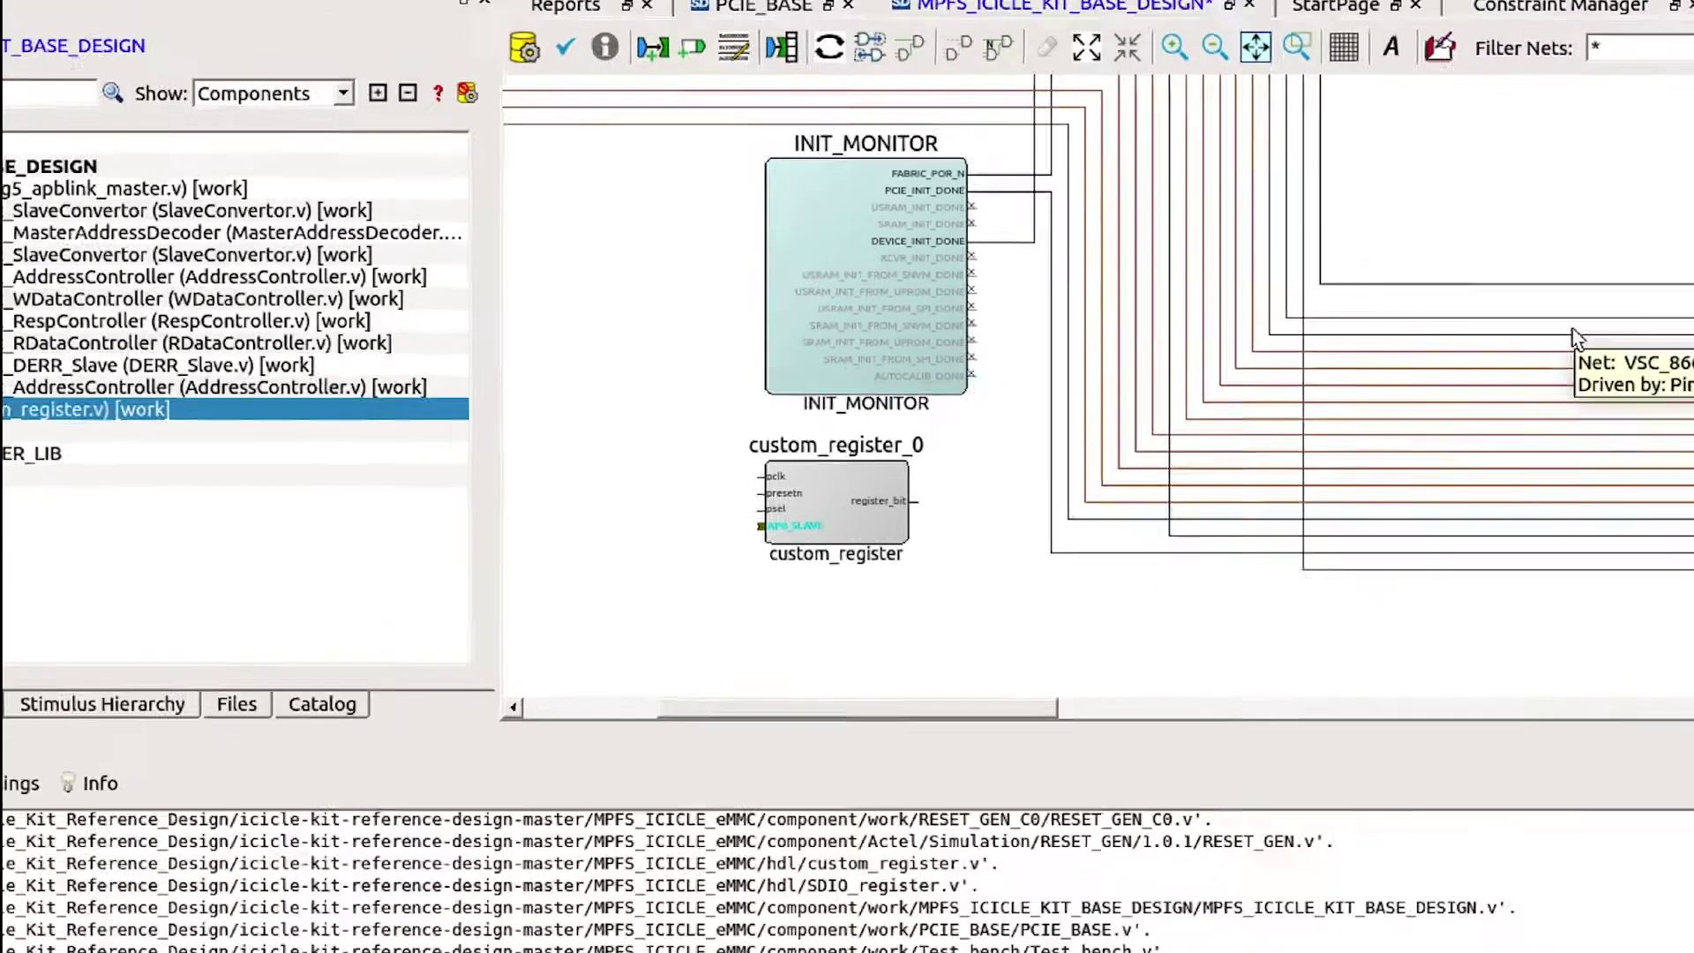
pyautogui.scroll(5, 553, 425)
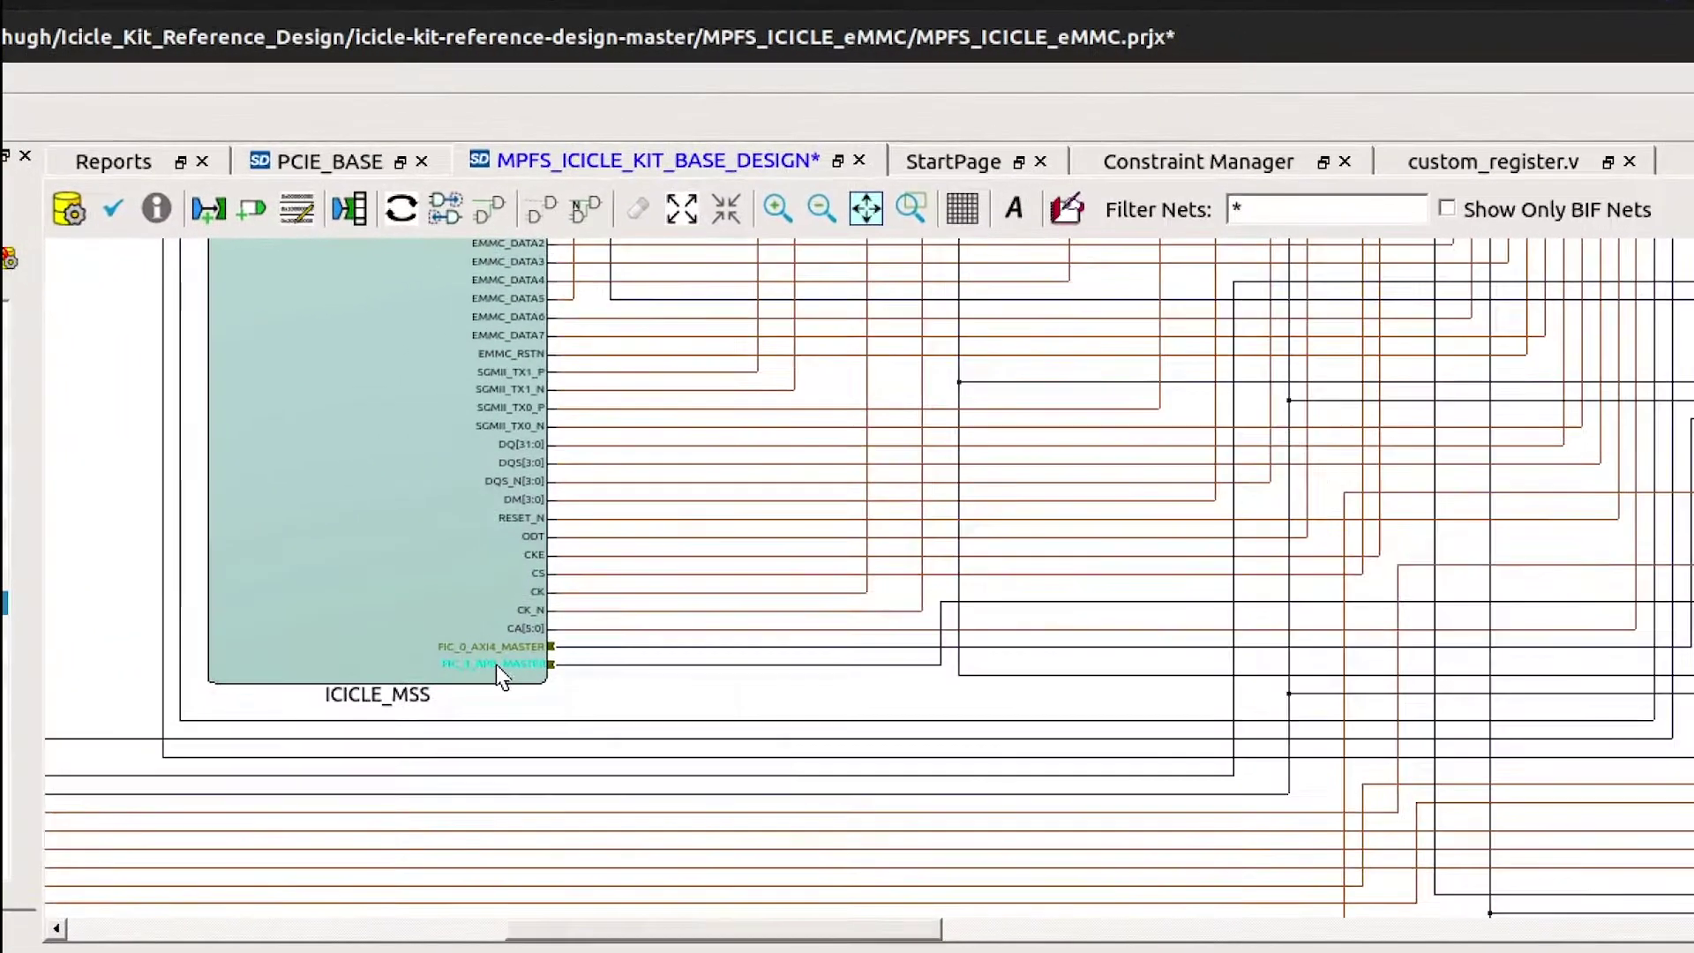
pyautogui.click(620, 674)
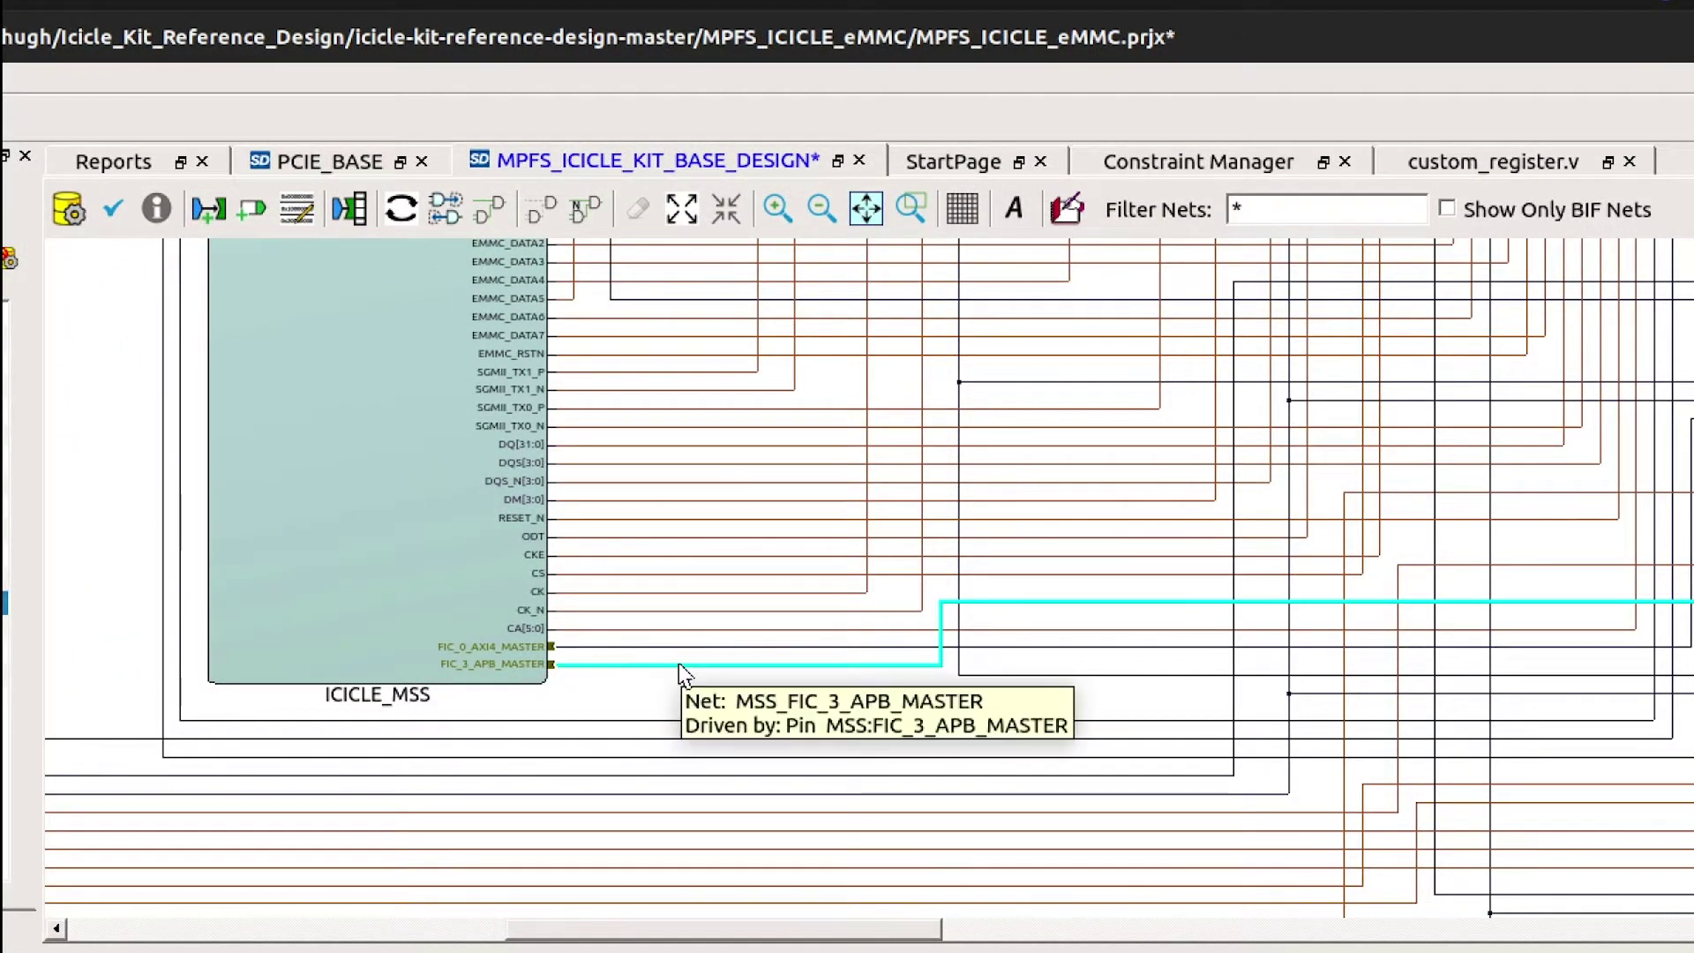
# - Pan and zoom to the CoreAPB3 block beside COREGPIO_C0 and select it
pyautogui.hscroll(3, 851, 745)
pyautogui.moveTo(852, 745); pyautogui.dragTo(317, 749)
pyautogui.scroll(-2, 581, 628)
pyautogui.keyDown('ctrl'); pyautogui.scroll(-2, 594, 624); pyautogui.keyUp('ctrl')
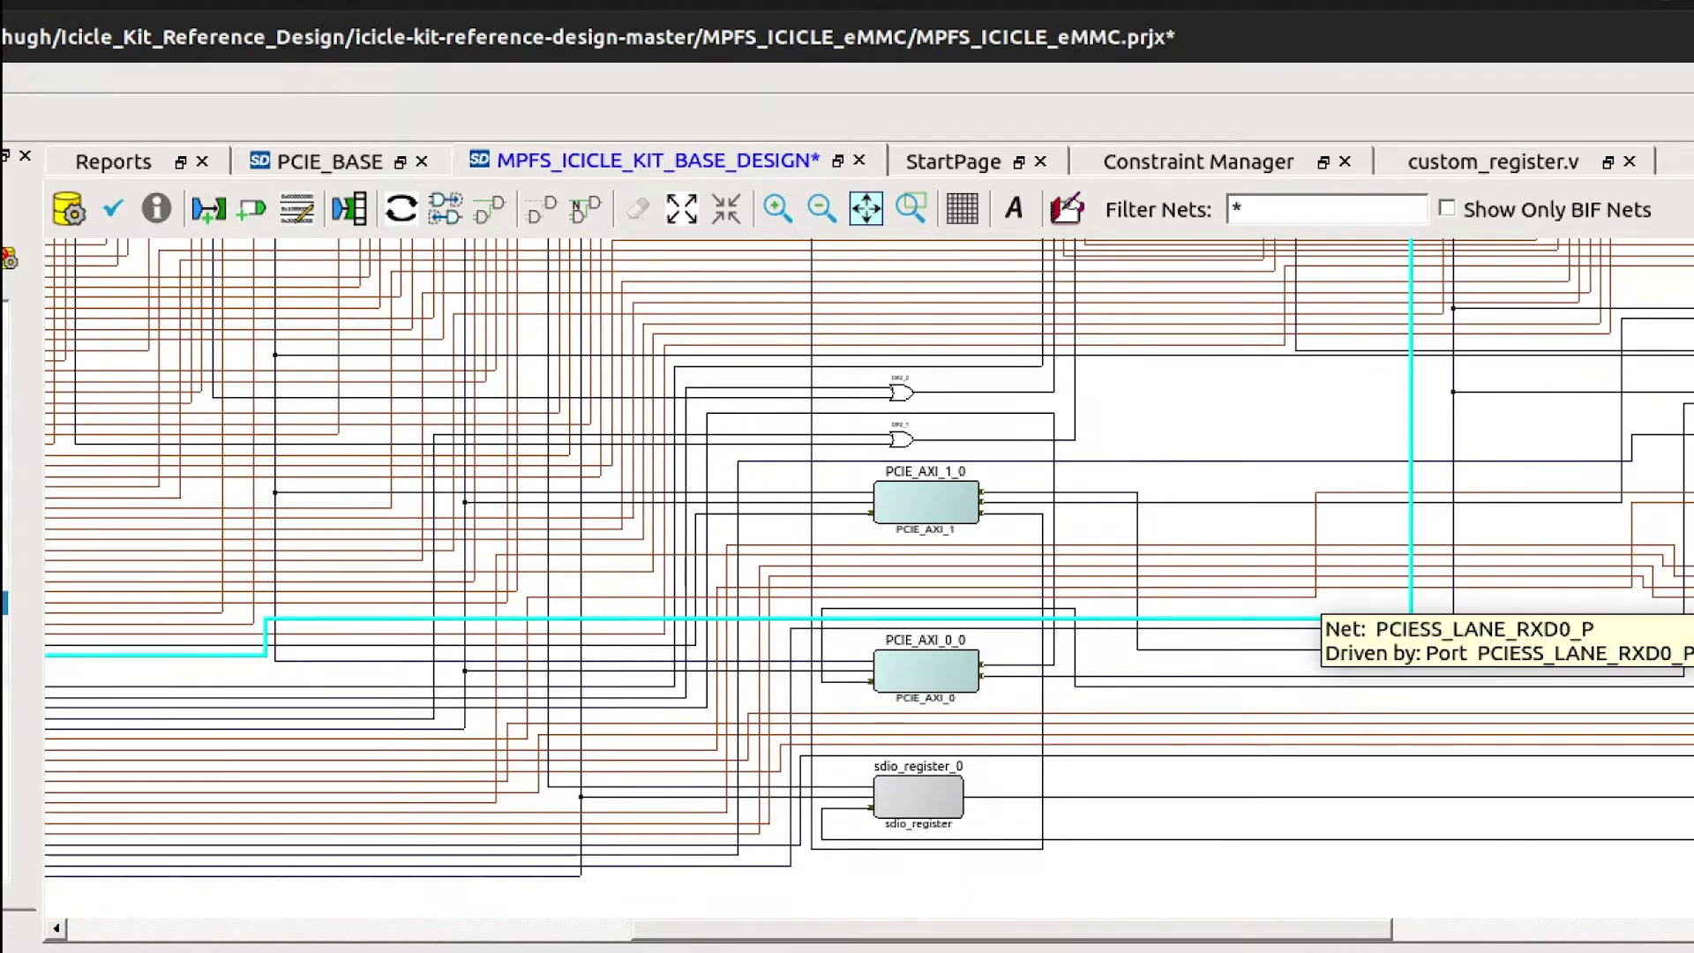
pyautogui.scroll(5, 1346, 568)
pyautogui.scroll(3, 1639, 469)
pyautogui.moveTo(1569, 378); pyautogui.dragTo(750, 636)
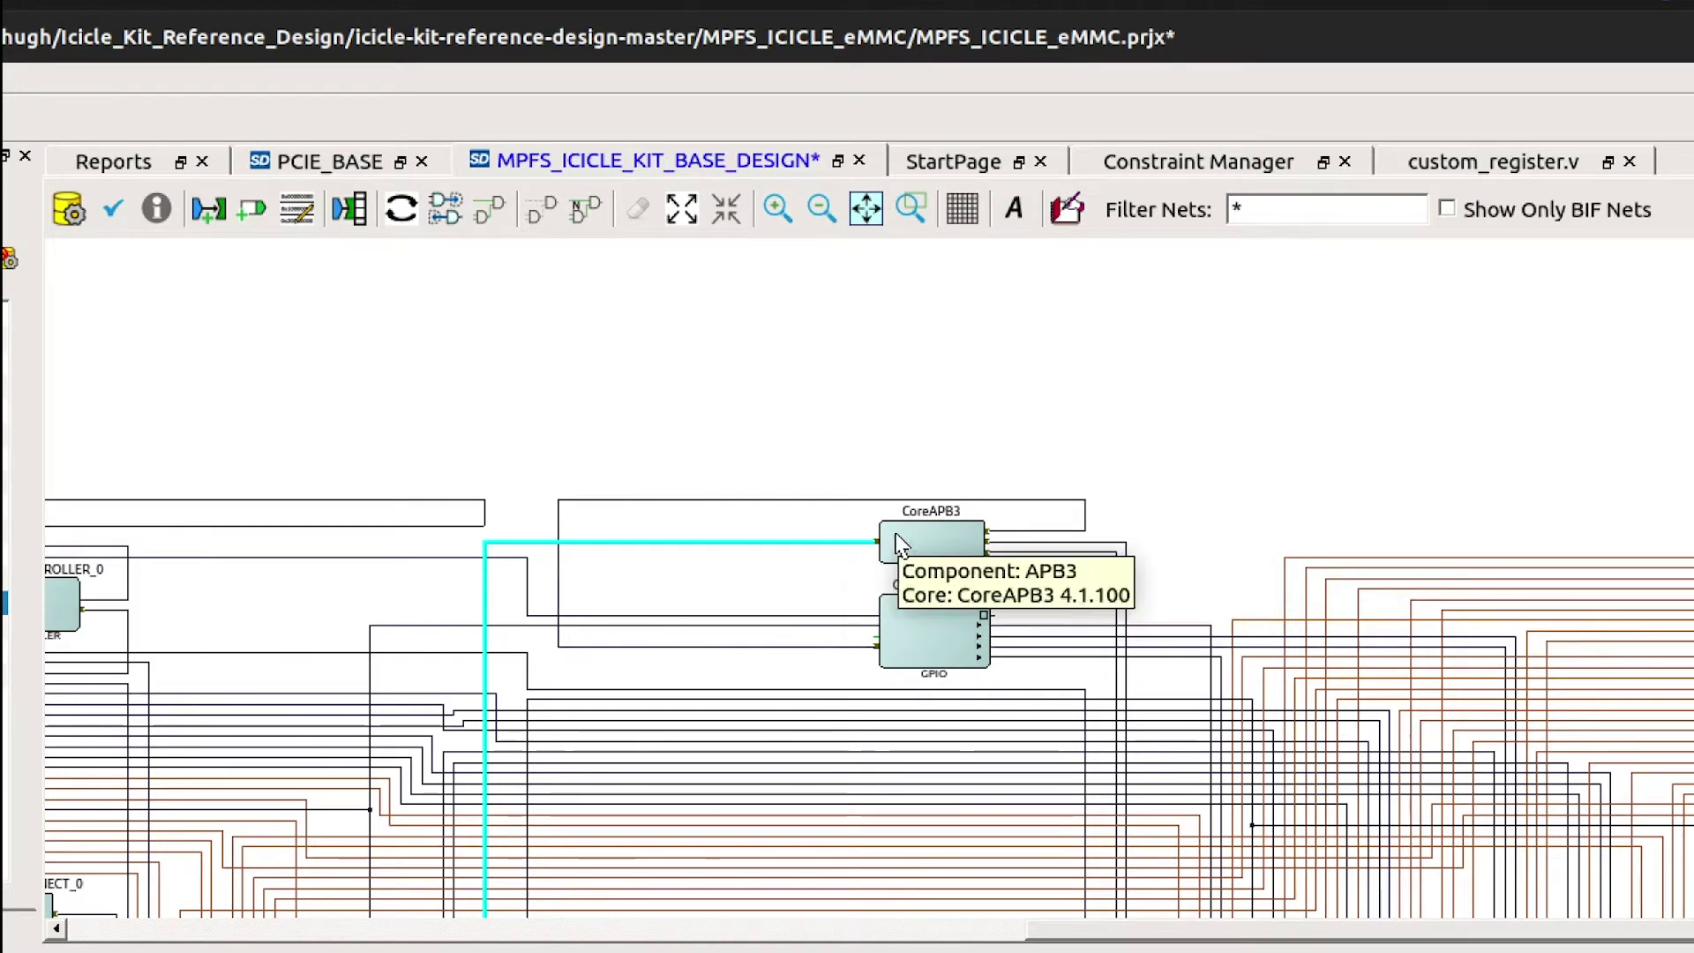
pyautogui.keyDown('ctrl'); pyautogui.scroll(3, 1005, 541); pyautogui.keyUp('ctrl')
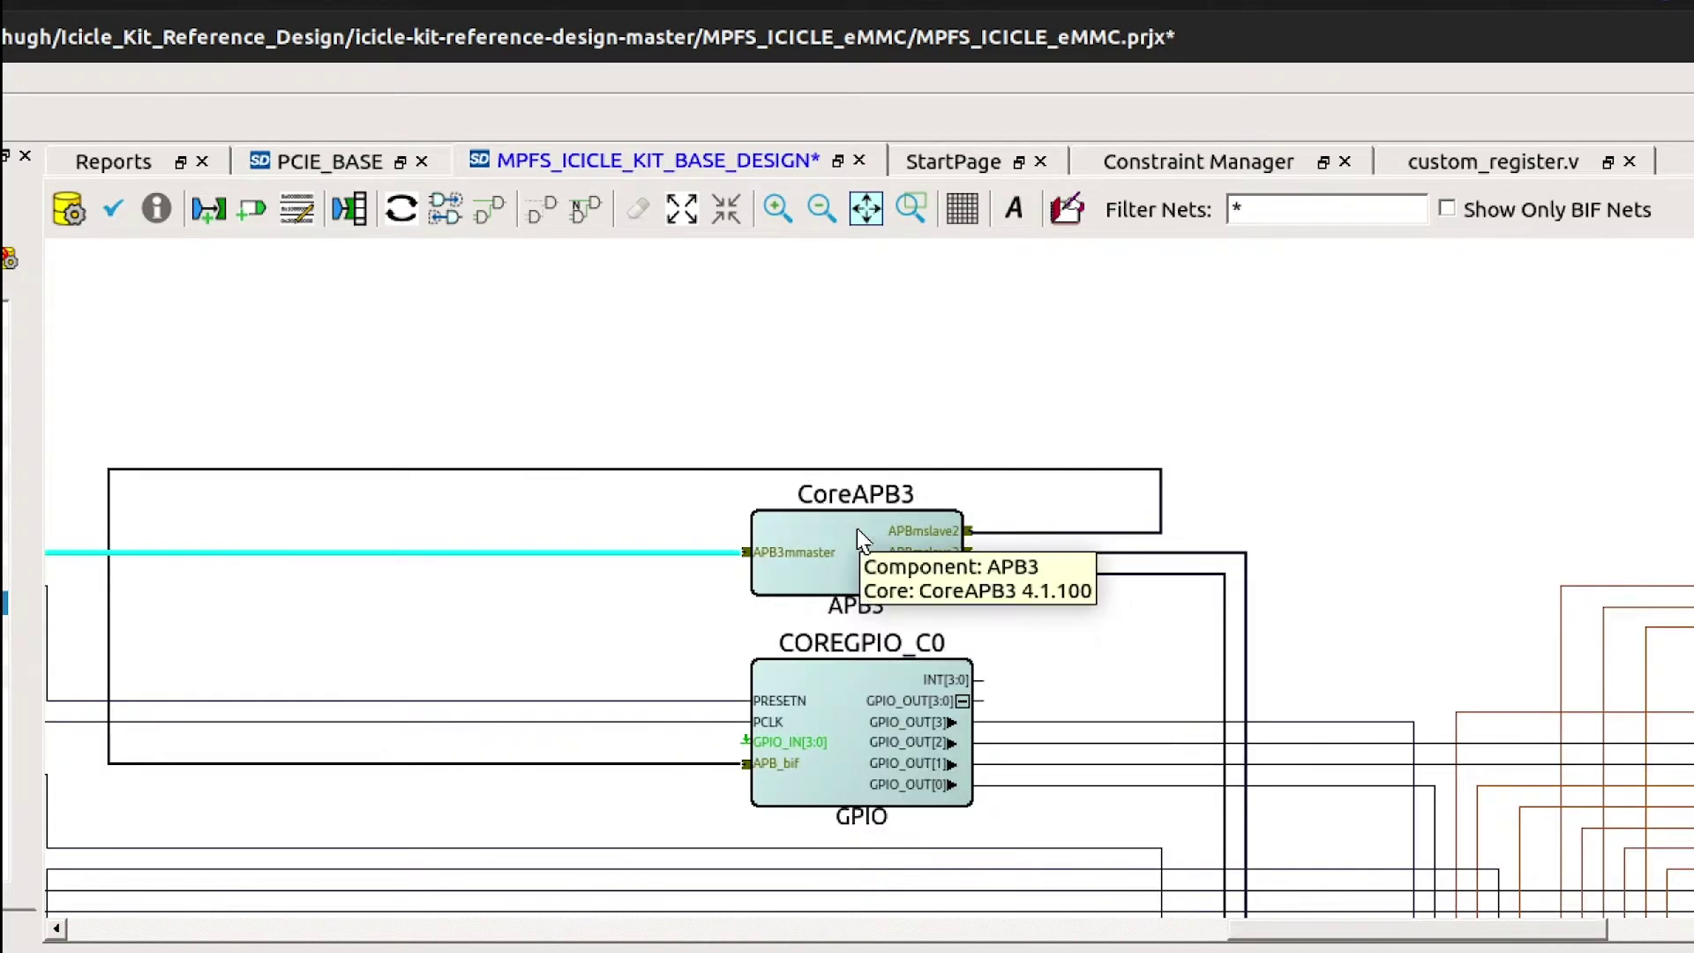
pyautogui.click(860, 540)
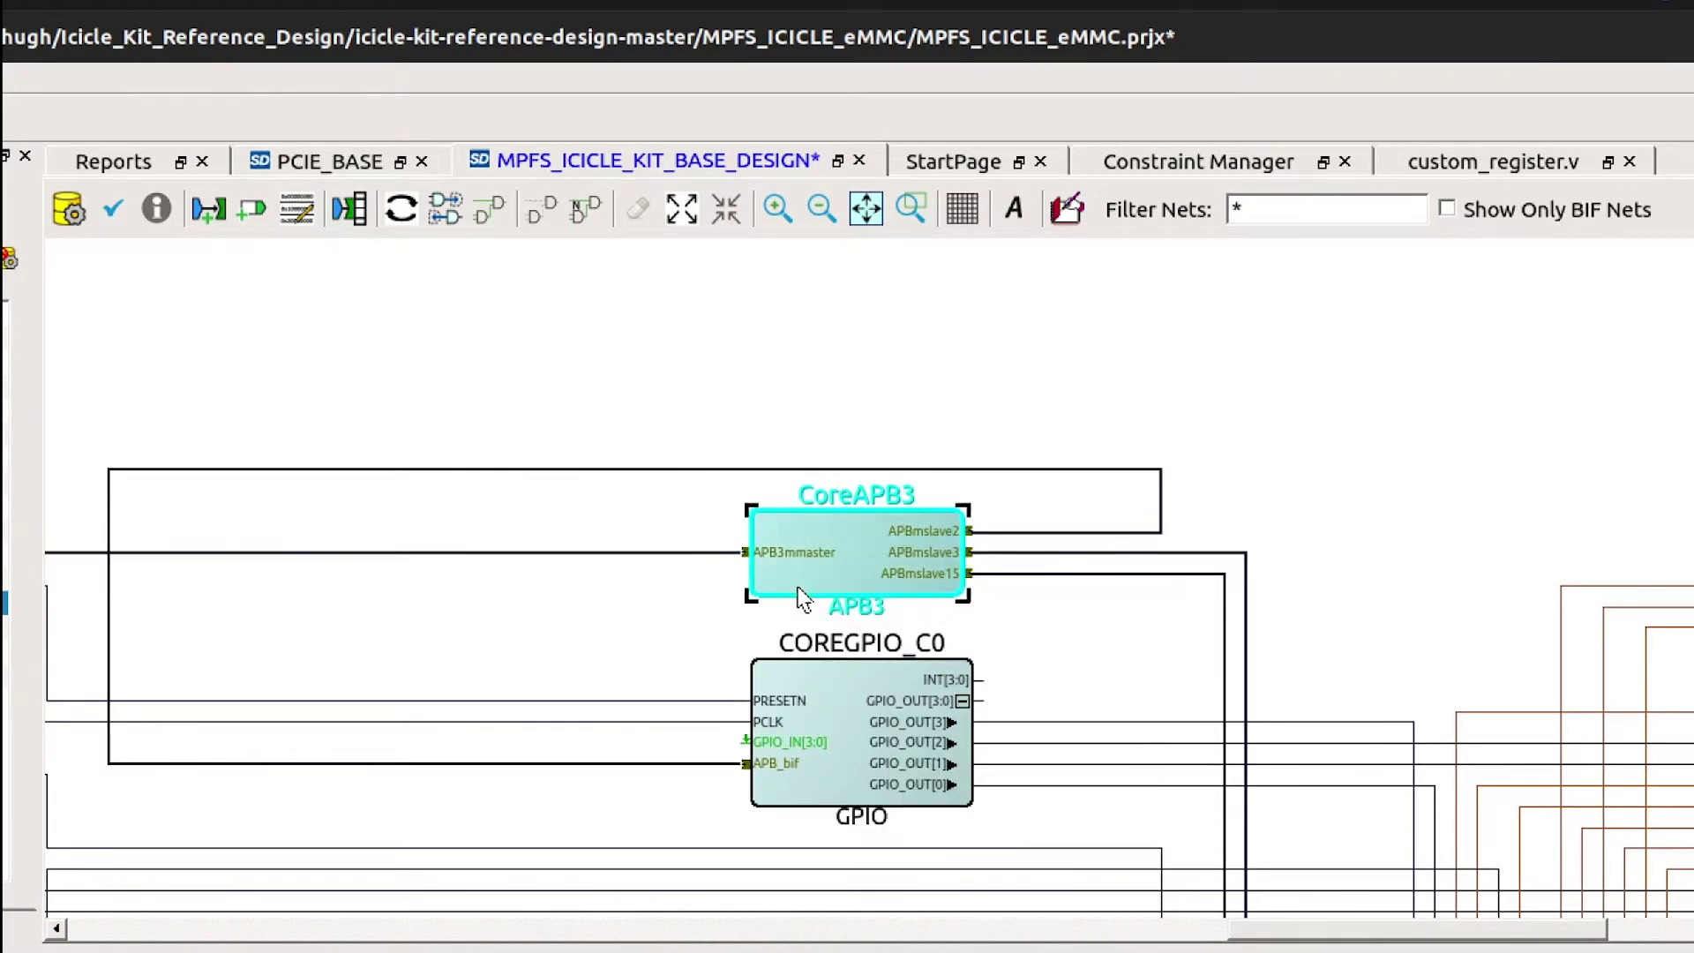
# - In the CoreAPB3 Configurator, enable APB slave Slot 5 alongside Slots 2, 3 and 15, then apply
pyautogui.doubleClick(946, 509)
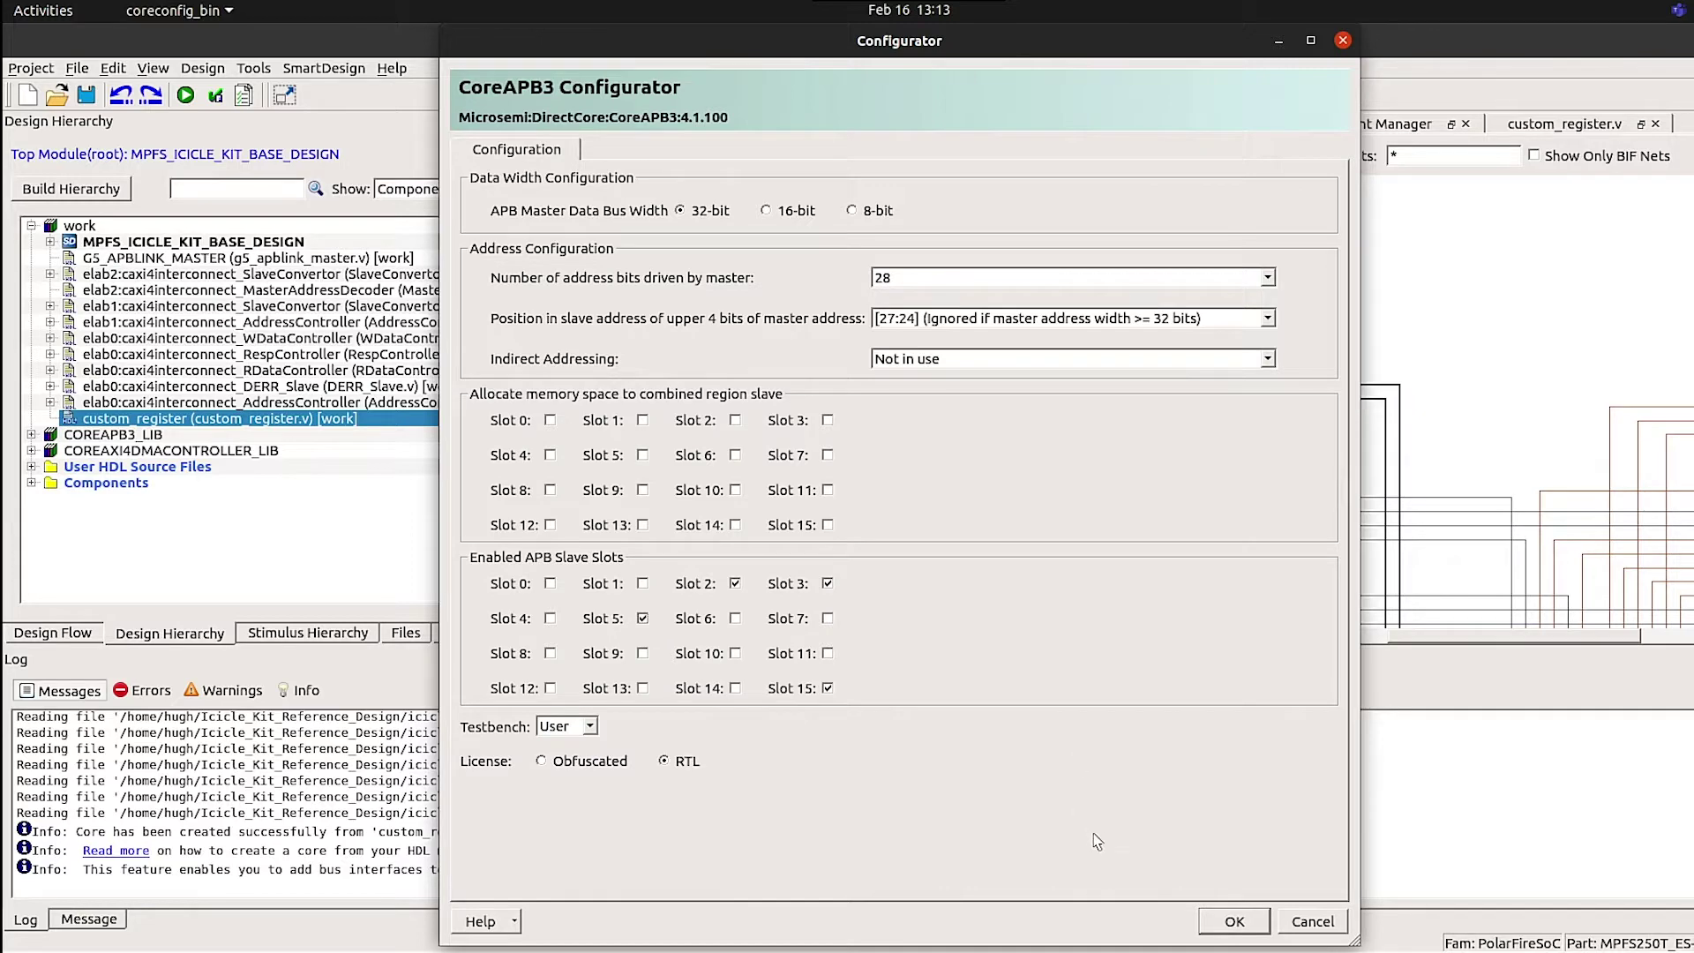
pyautogui.click(1236, 921)
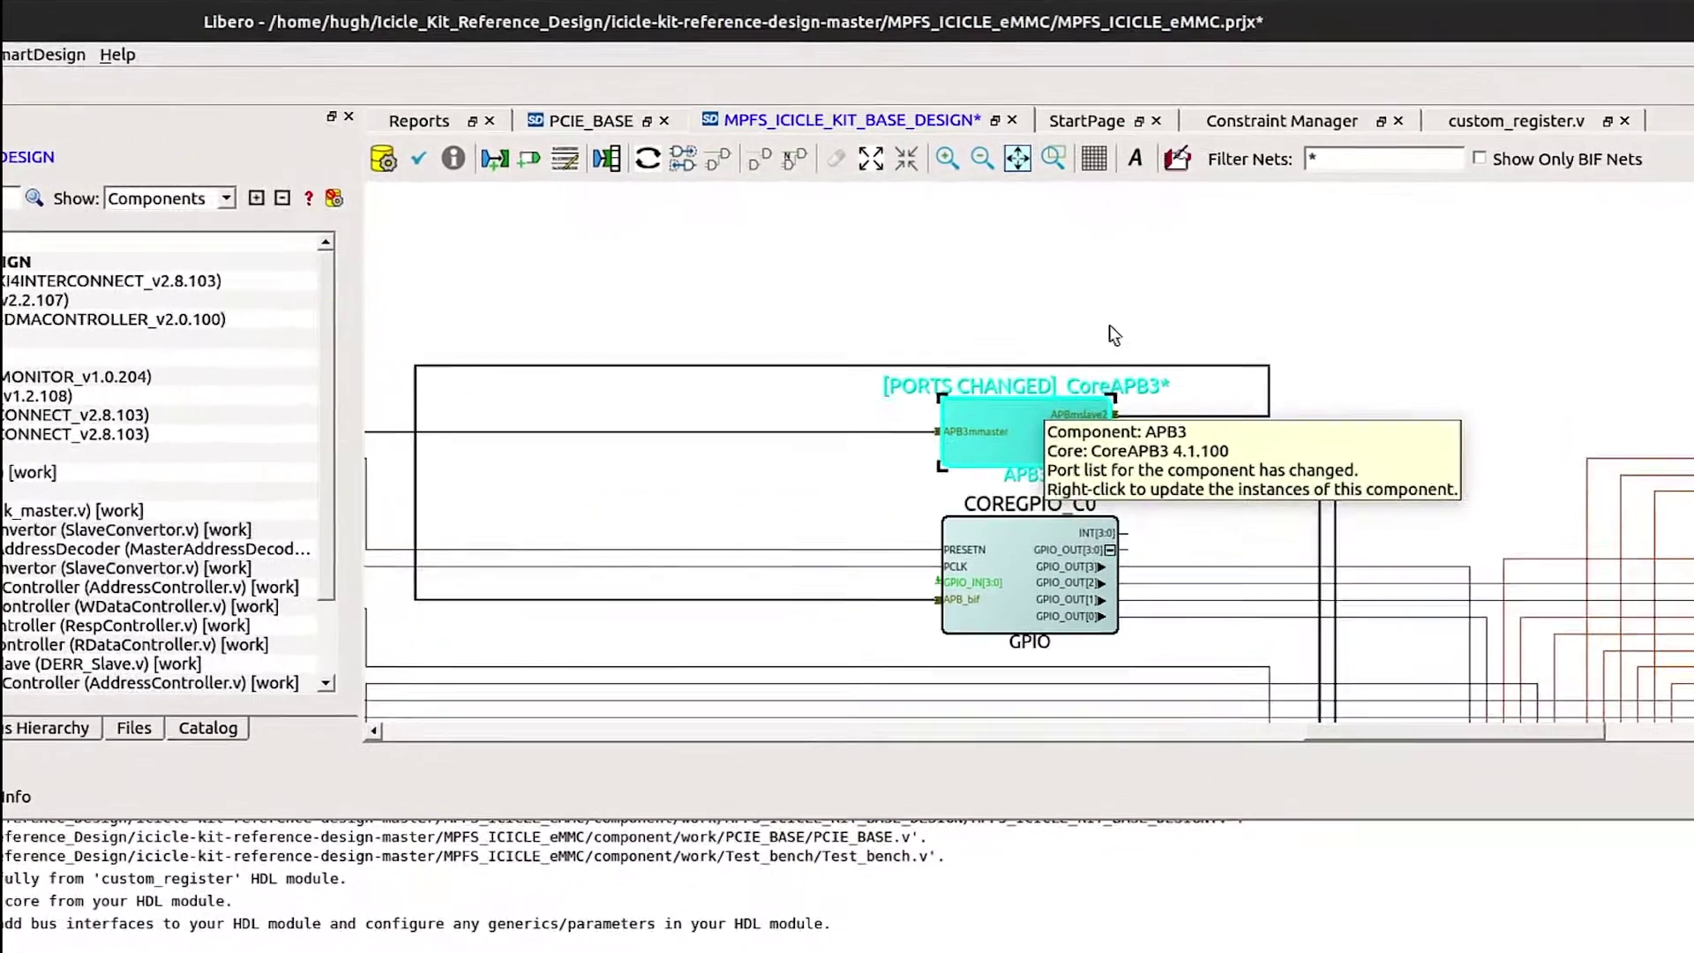
# - Run Update Component on CoreAPB3 and select its new APBmslave5 port
pyautogui.click(1109, 325)
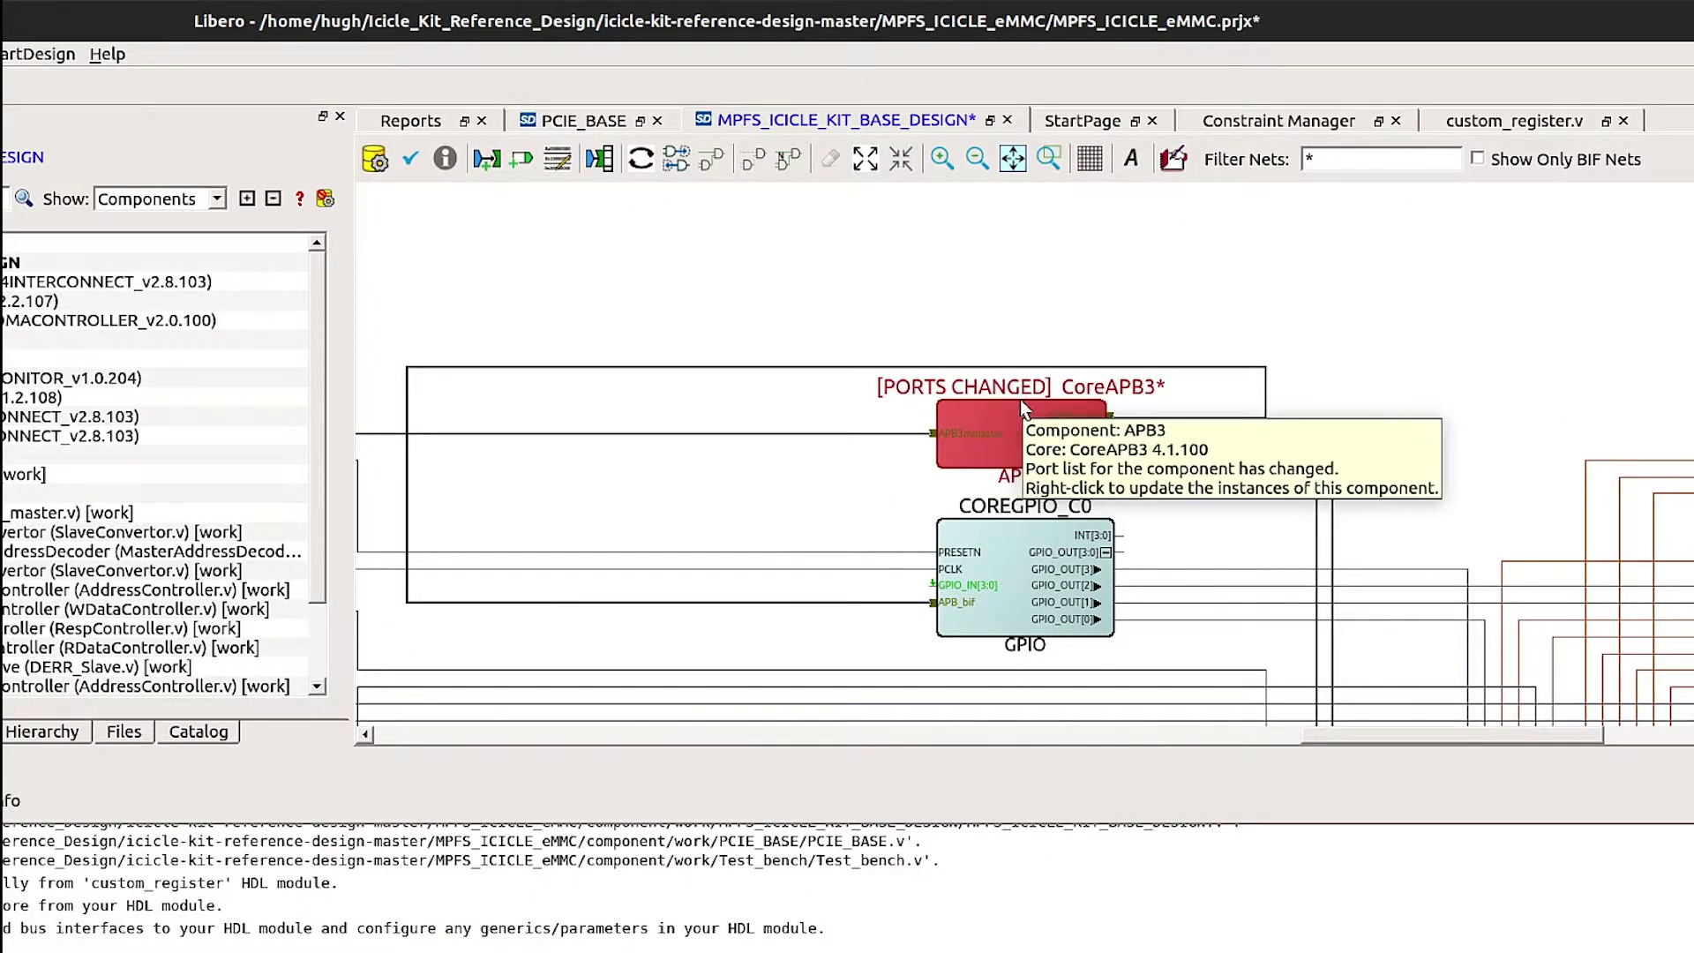
pyautogui.rightClick(1004, 420)
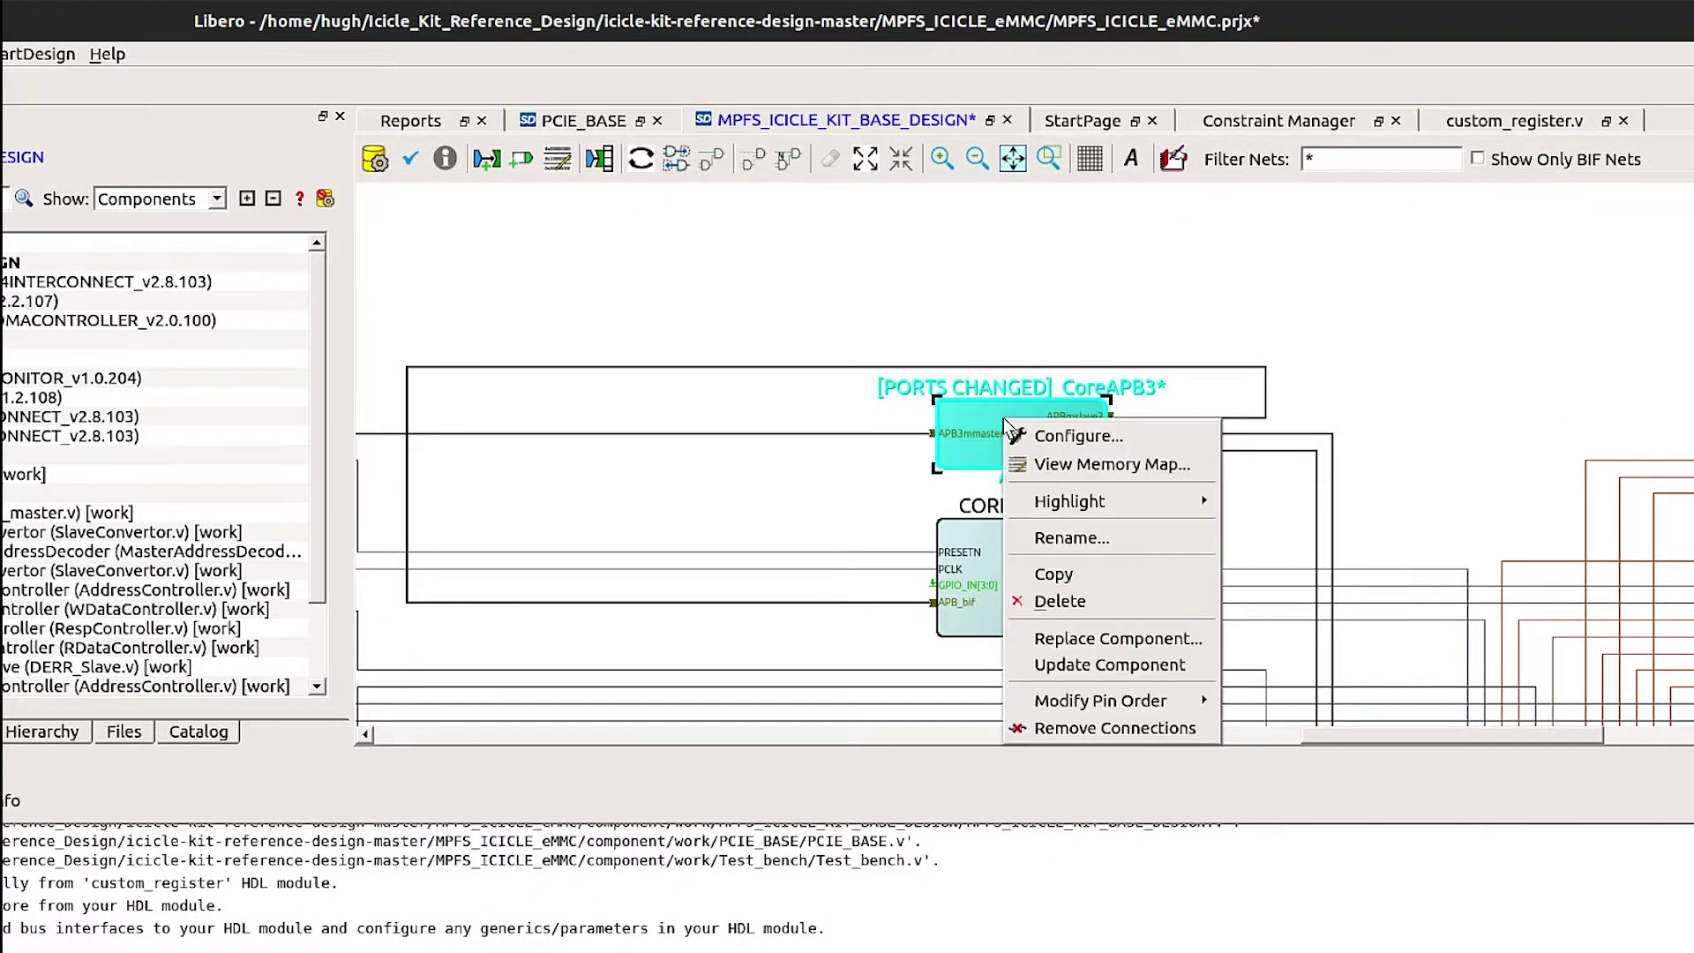
pyautogui.click(1042, 668)
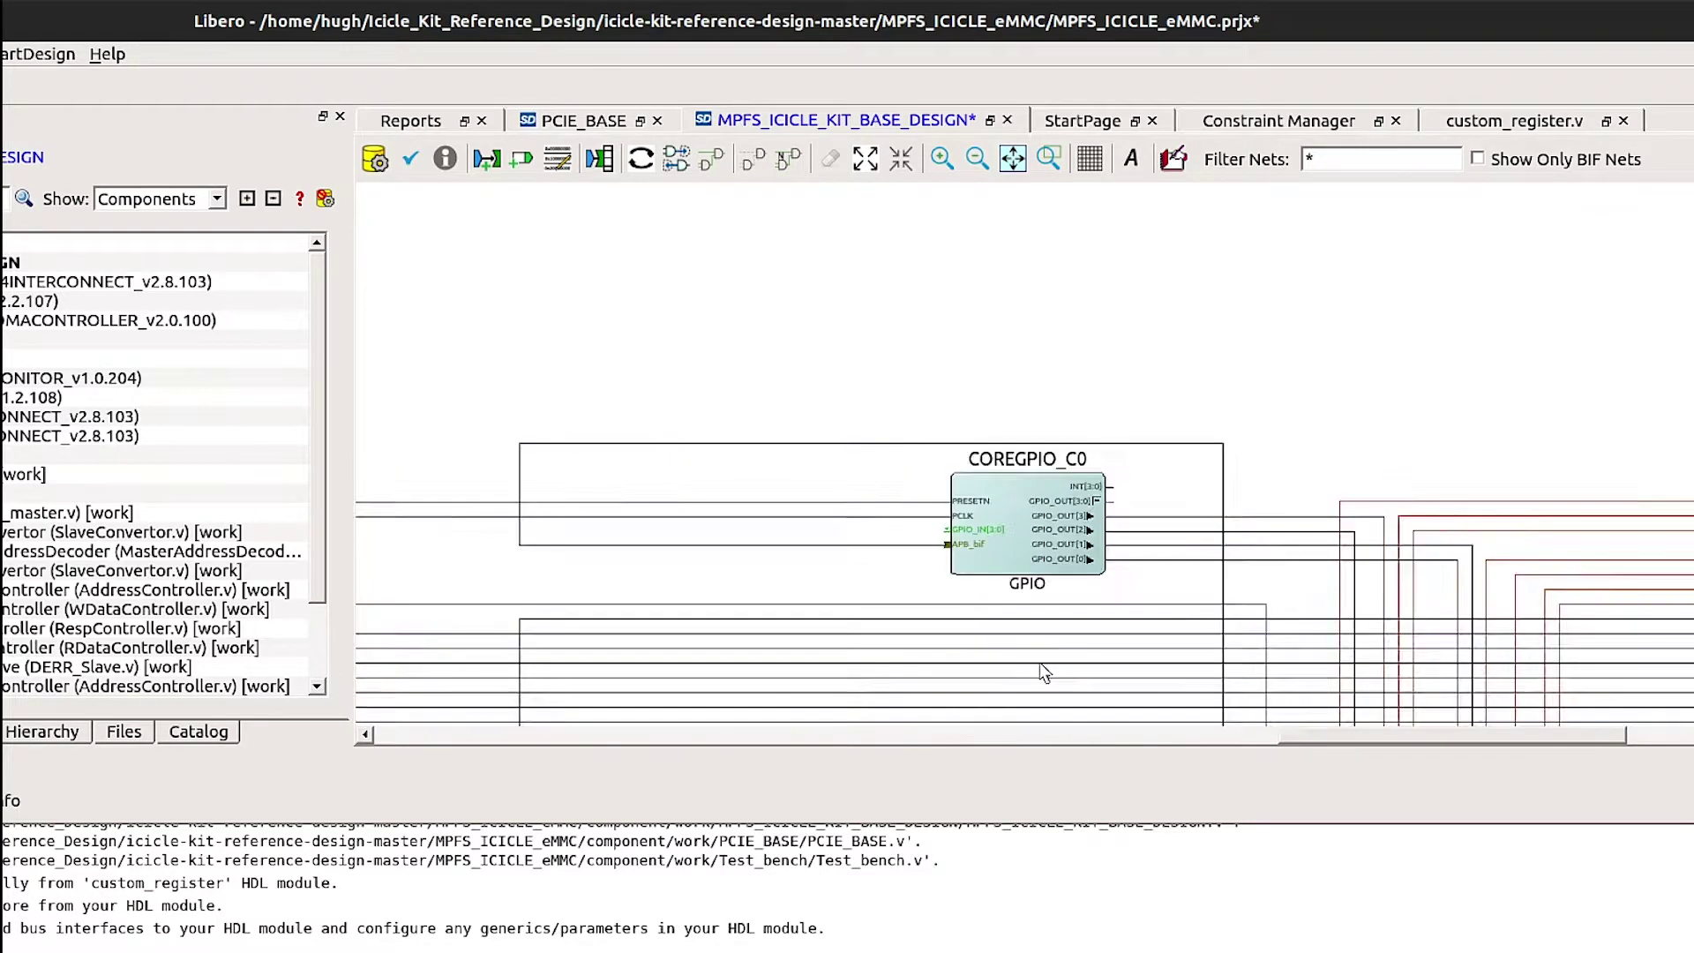
pyautogui.keyDown('ctrl'); pyautogui.scroll(5, 1044, 673); pyautogui.keyUp('ctrl')
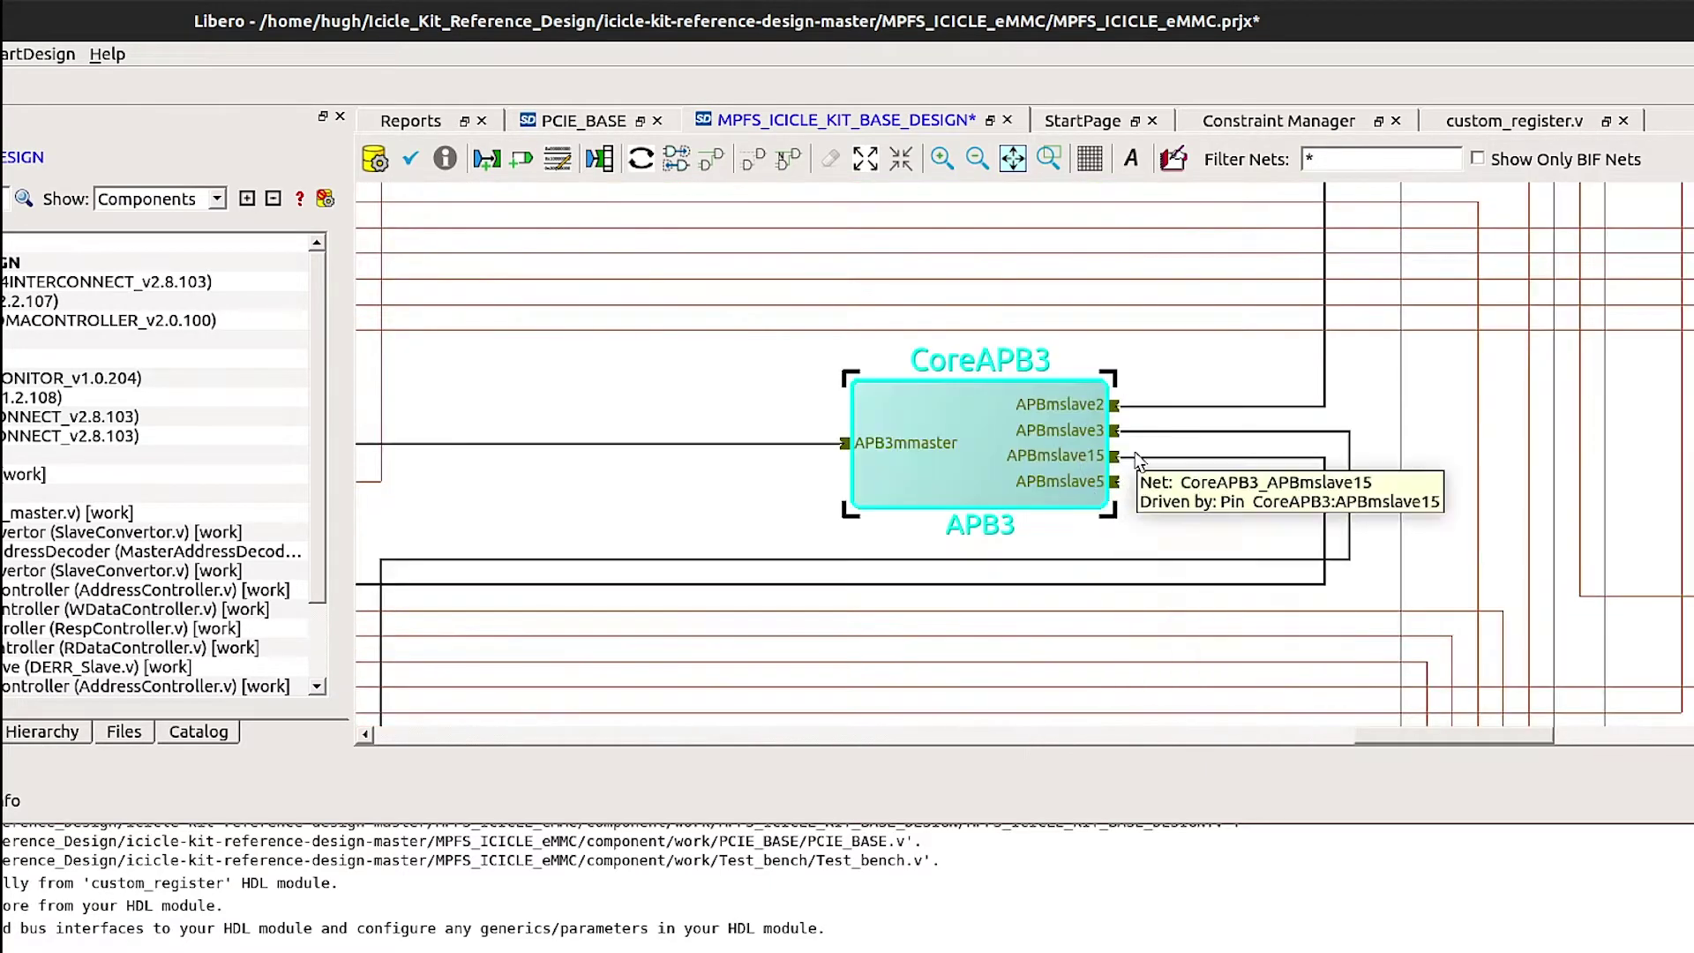
pyautogui.click(1044, 486)
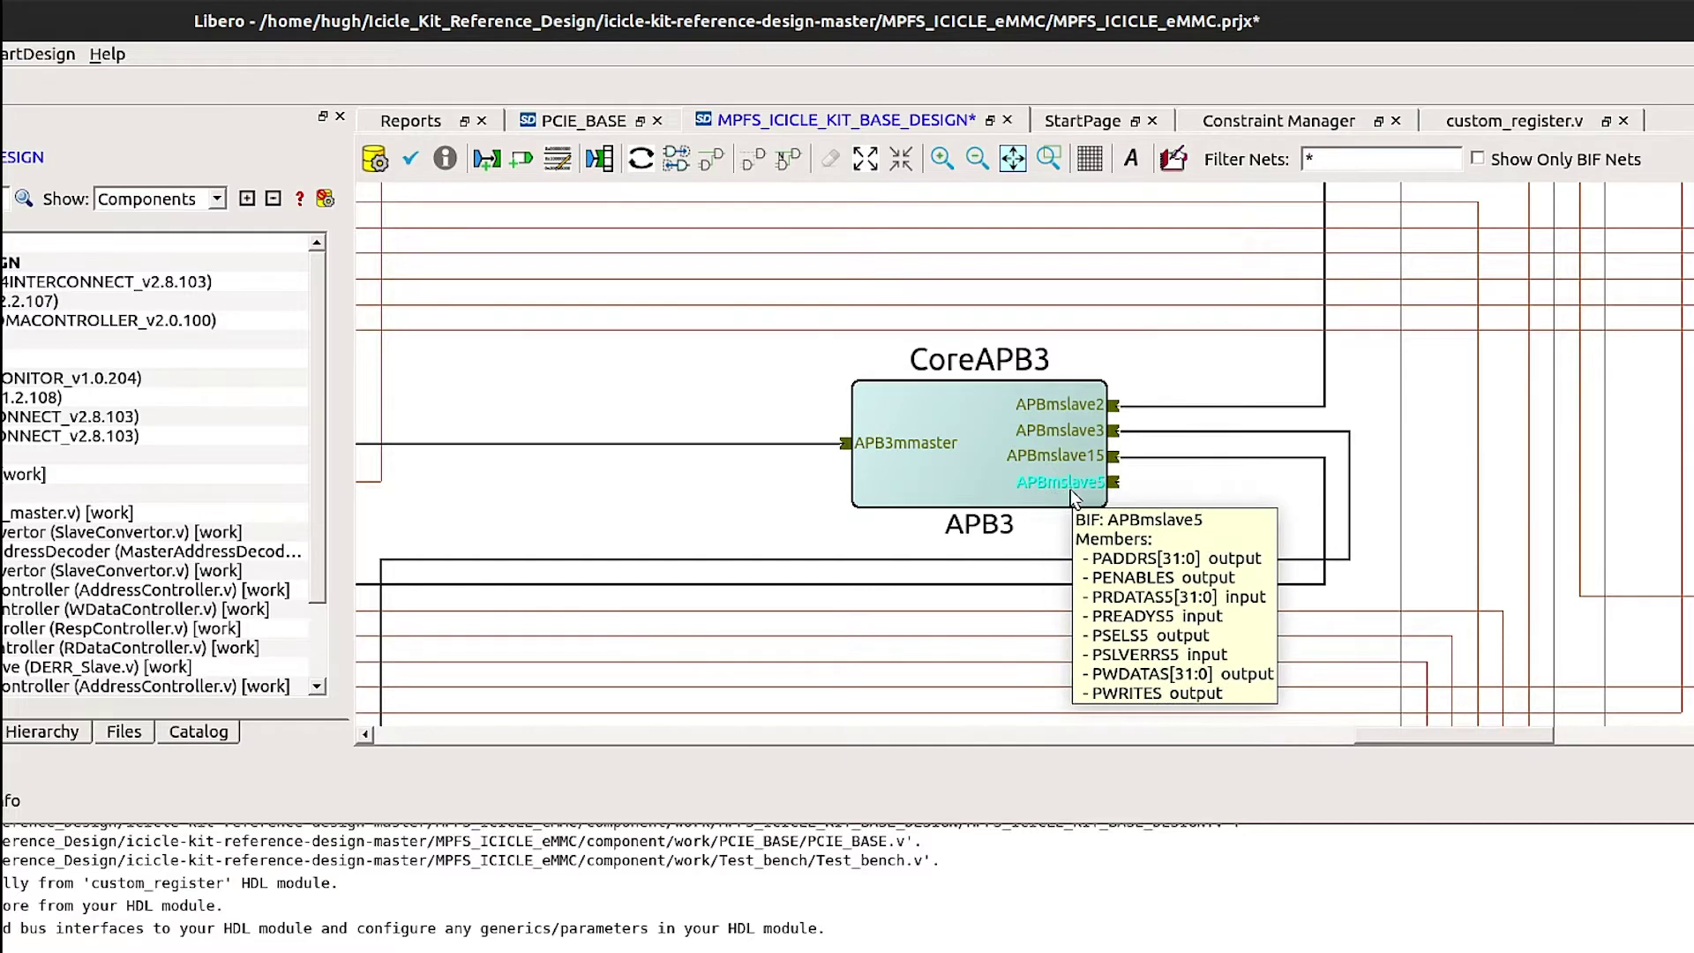
# - Move custom_register_0 just below CoreAPB3 and zoom in on it
pyautogui.keyDown('ctrl'); pyautogui.scroll(-4, 720, 549); pyautogui.keyUp('ctrl')
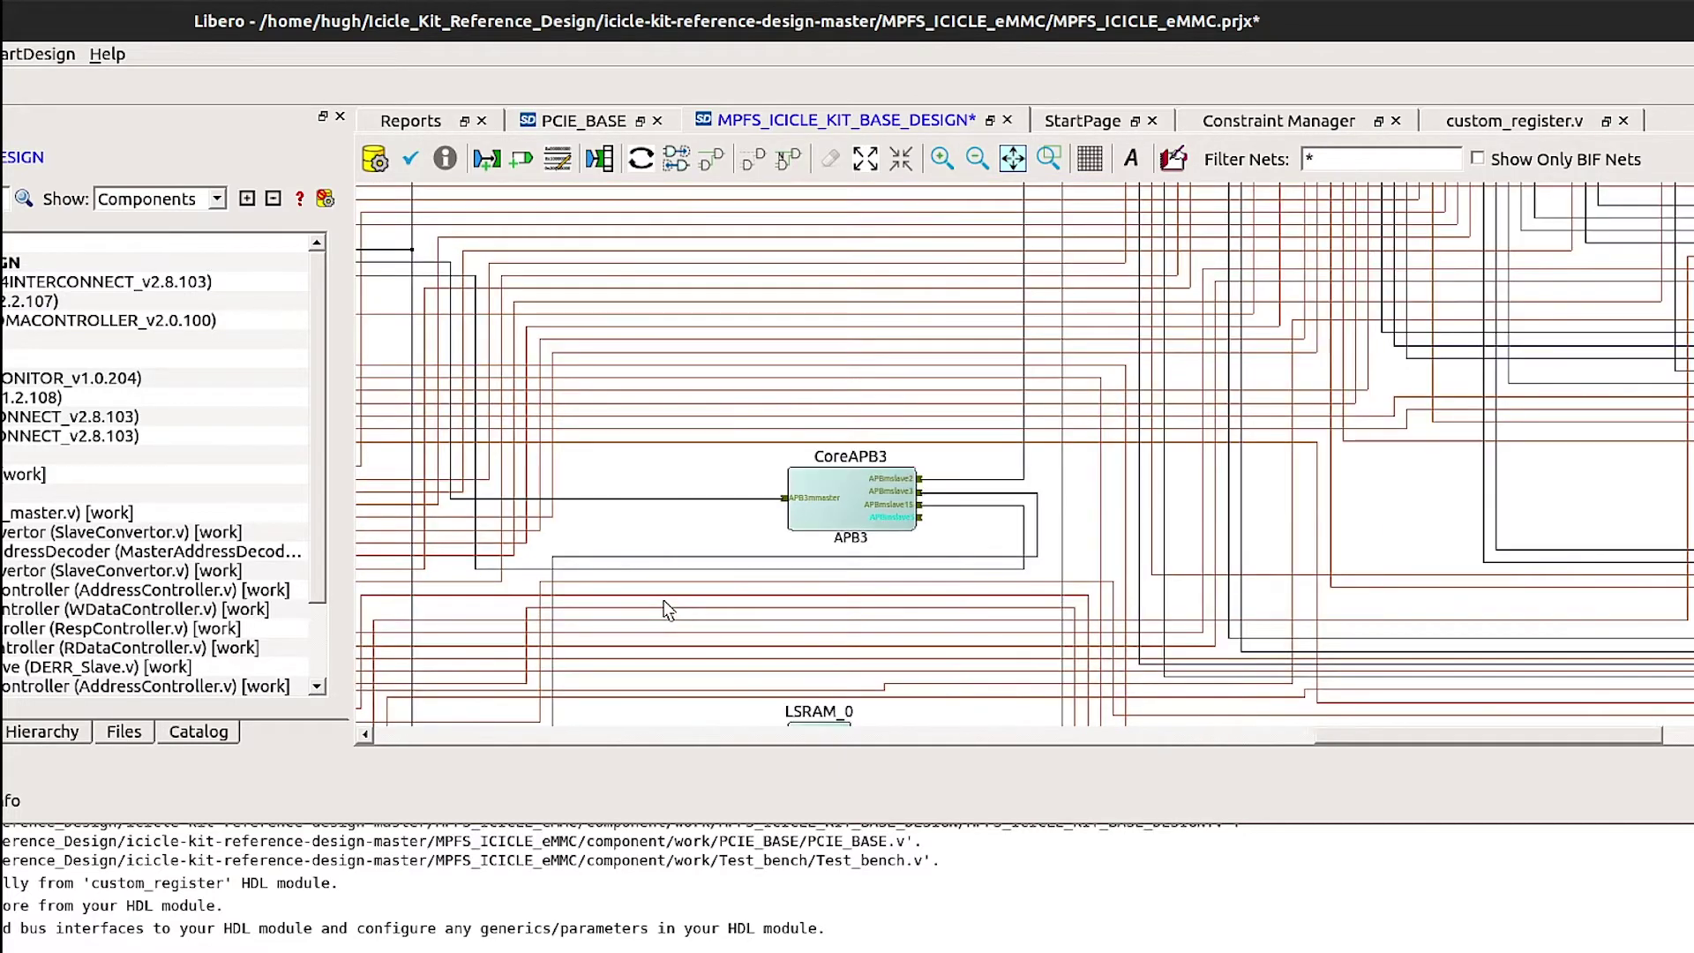
pyautogui.keyDown('ctrl'); pyautogui.scroll(-2, 661, 604); pyautogui.keyUp('ctrl')
pyautogui.hscroll(-5, 777, 565)
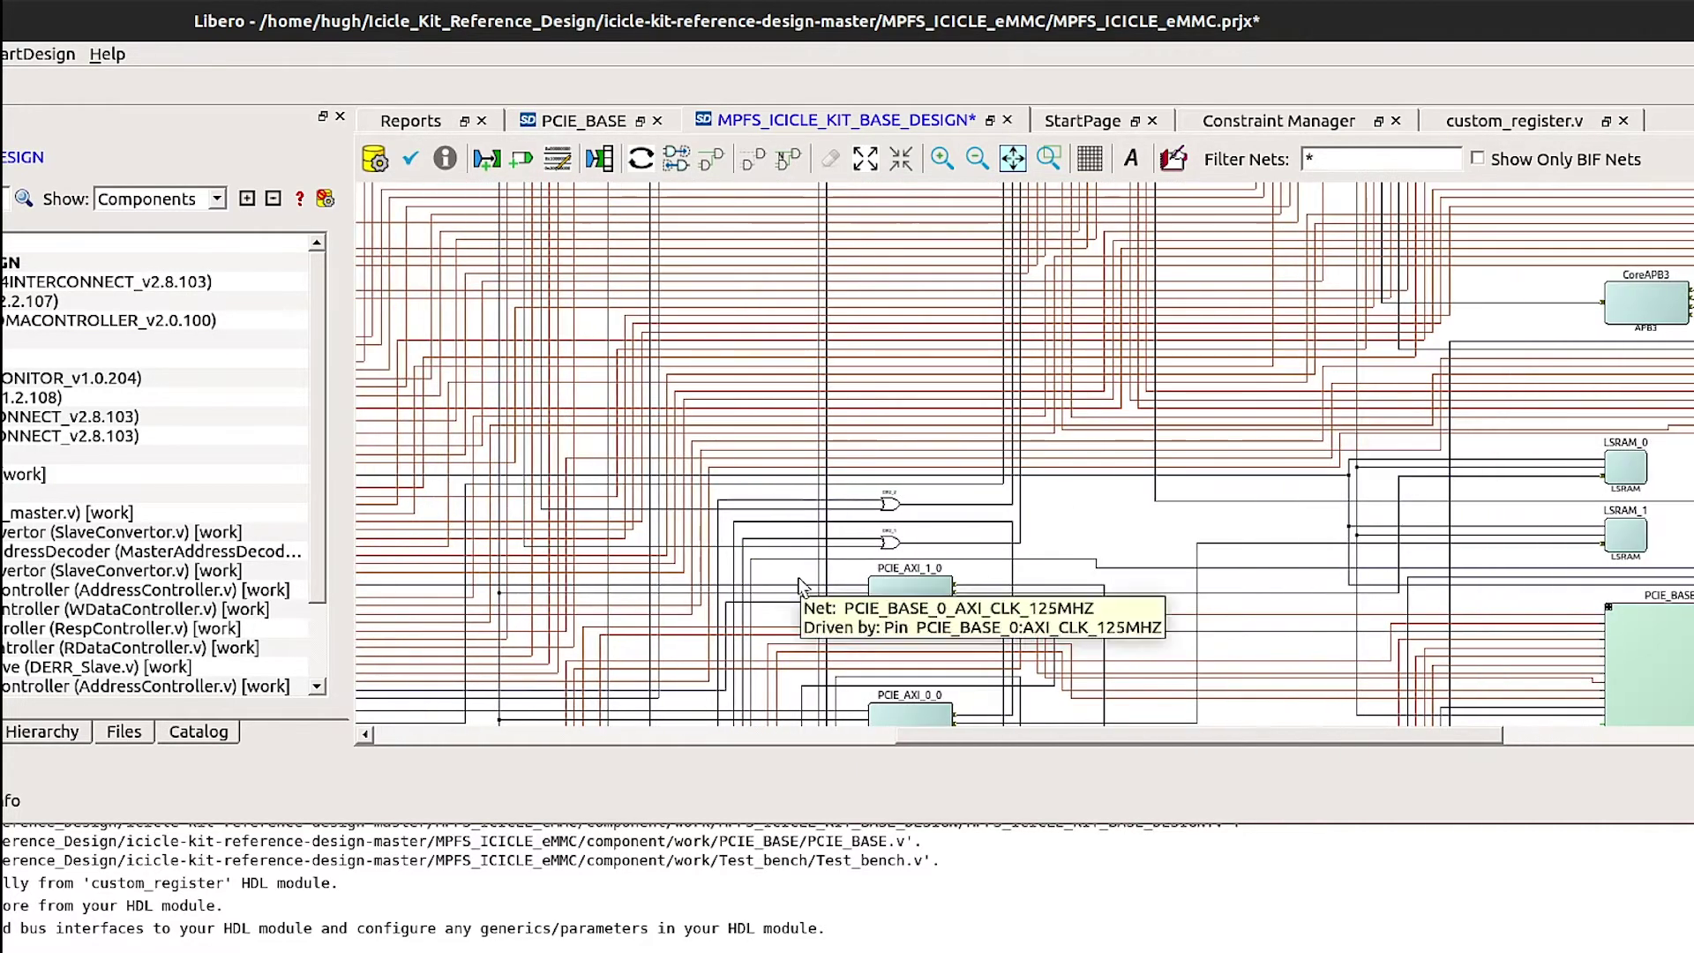
pyautogui.hscroll(-10, 800, 584)
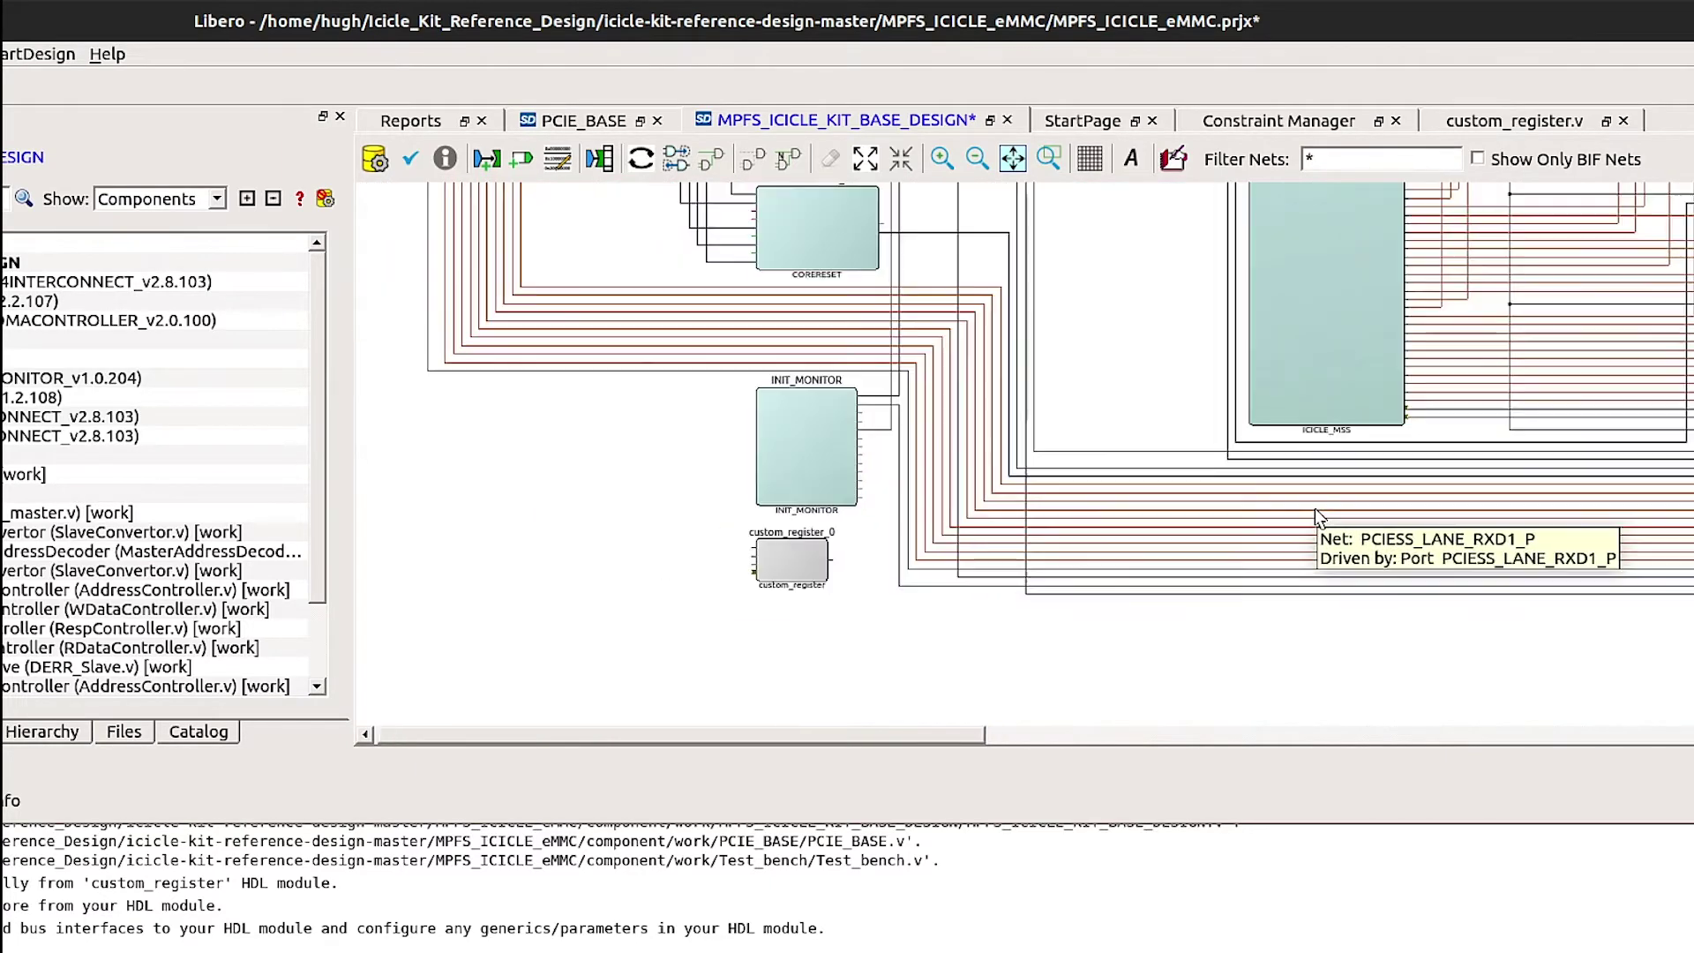
pyautogui.keyDown('ctrl'); pyautogui.scroll(3, 789, 569); pyautogui.keyUp('ctrl')
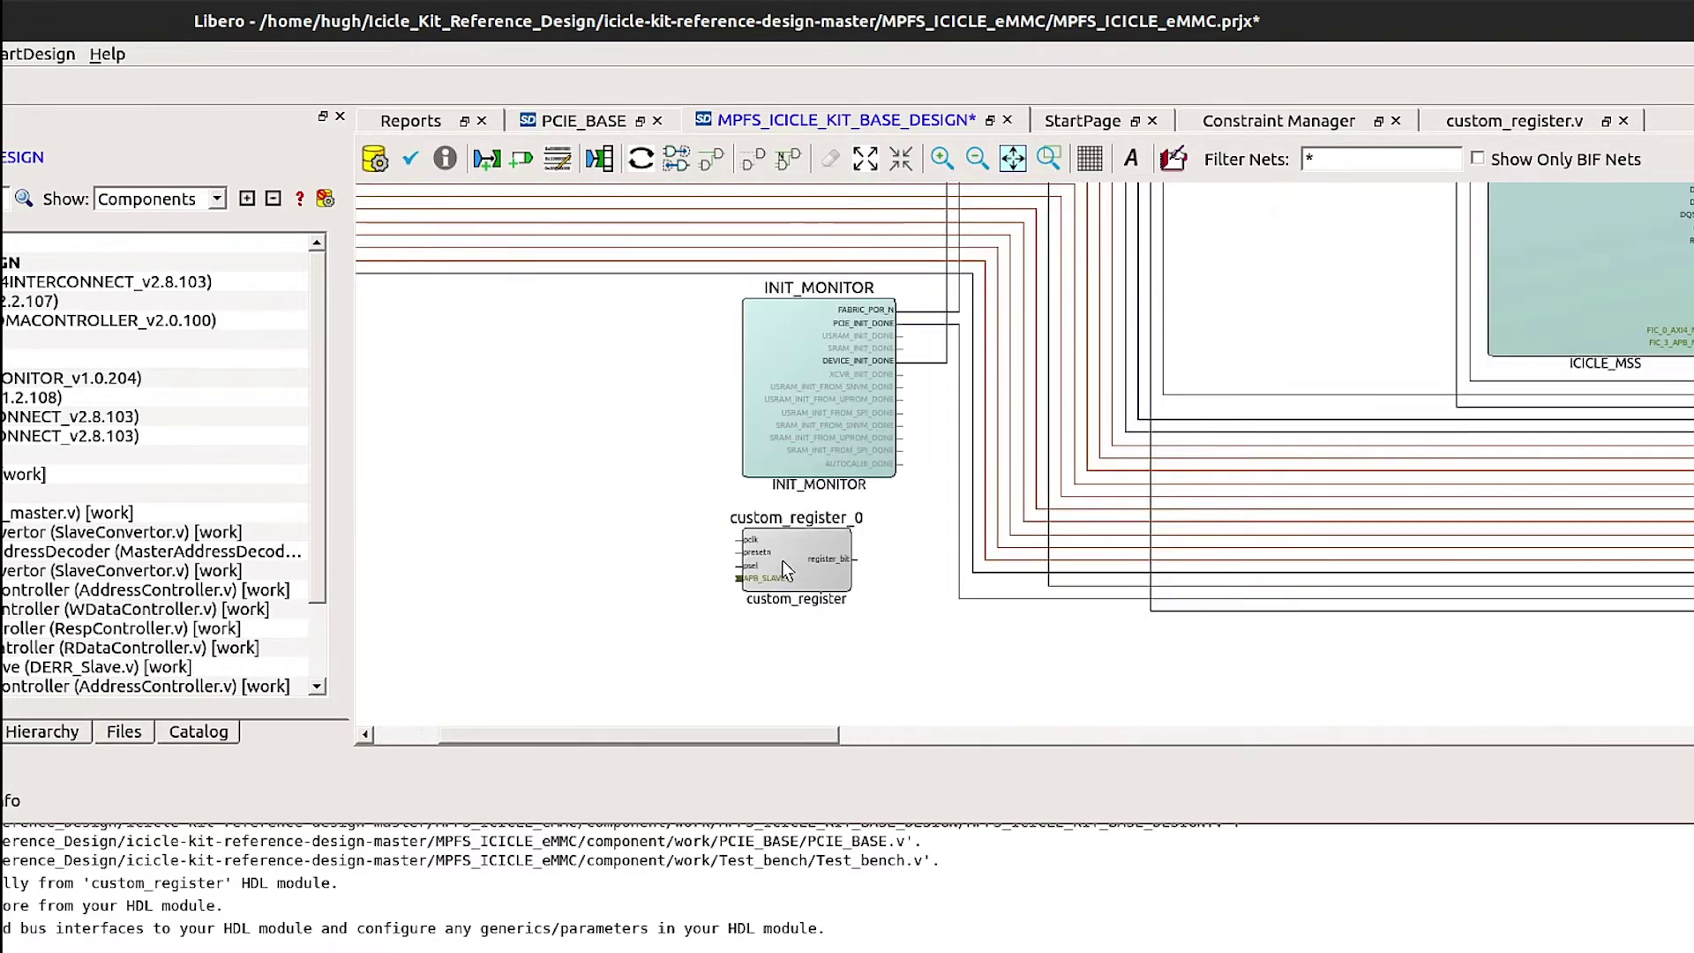
pyautogui.keyDown('ctrl'); pyautogui.scroll(-5, 800, 565); pyautogui.keyUp('ctrl')
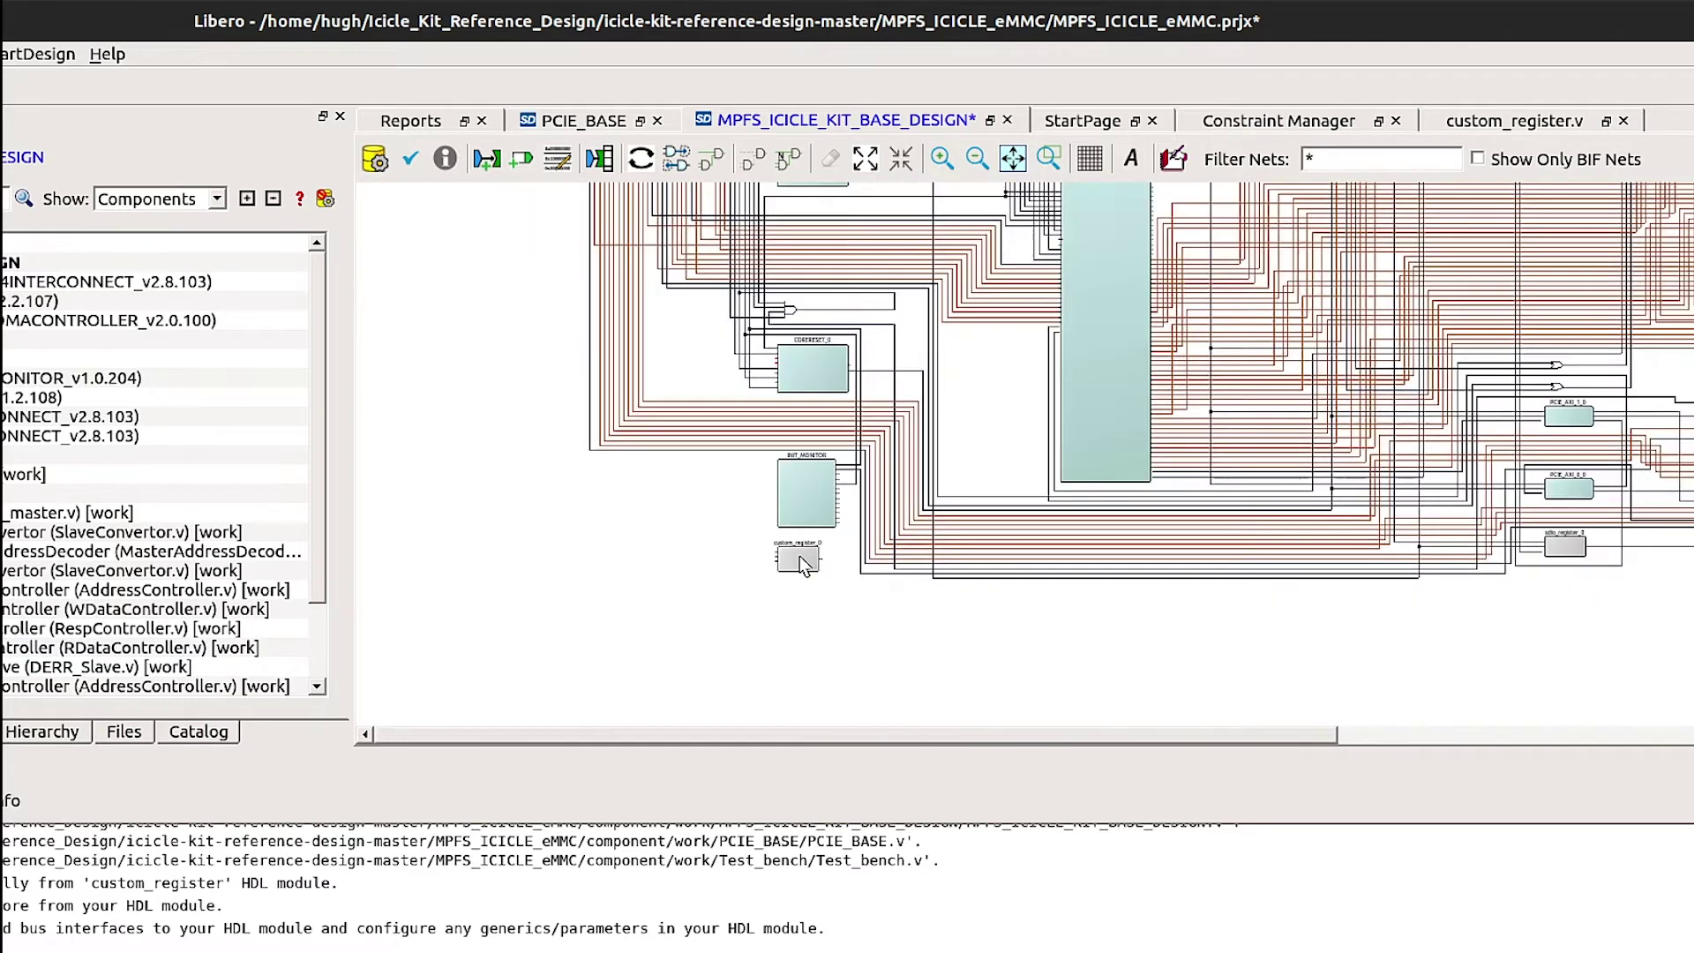
pyautogui.moveTo(800, 565); pyautogui.dragTo(1535, 402)
pyautogui.keyDown('ctrl'); pyautogui.scroll(1, 1535, 401); pyautogui.keyUp('ctrl')
pyautogui.keyDown('ctrl'); pyautogui.scroll(5, 1535, 400); pyautogui.keyUp('ctrl')
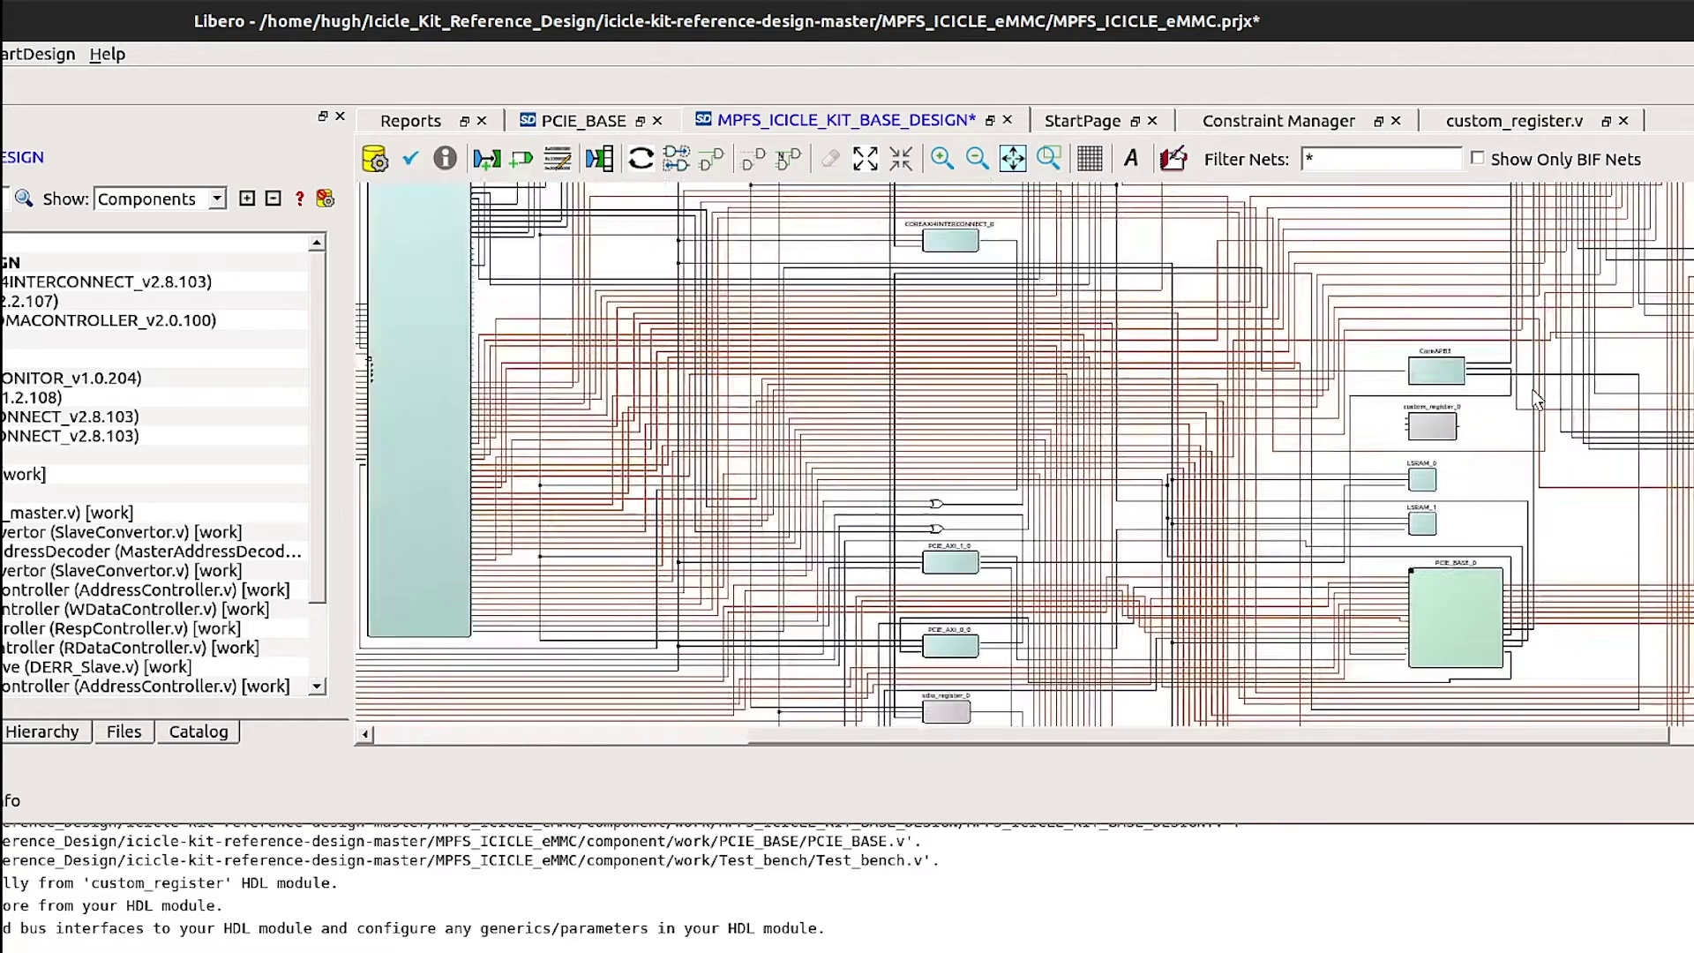
pyautogui.keyDown('ctrl'); pyautogui.scroll(1, 1535, 399); pyautogui.keyUp('ctrl')
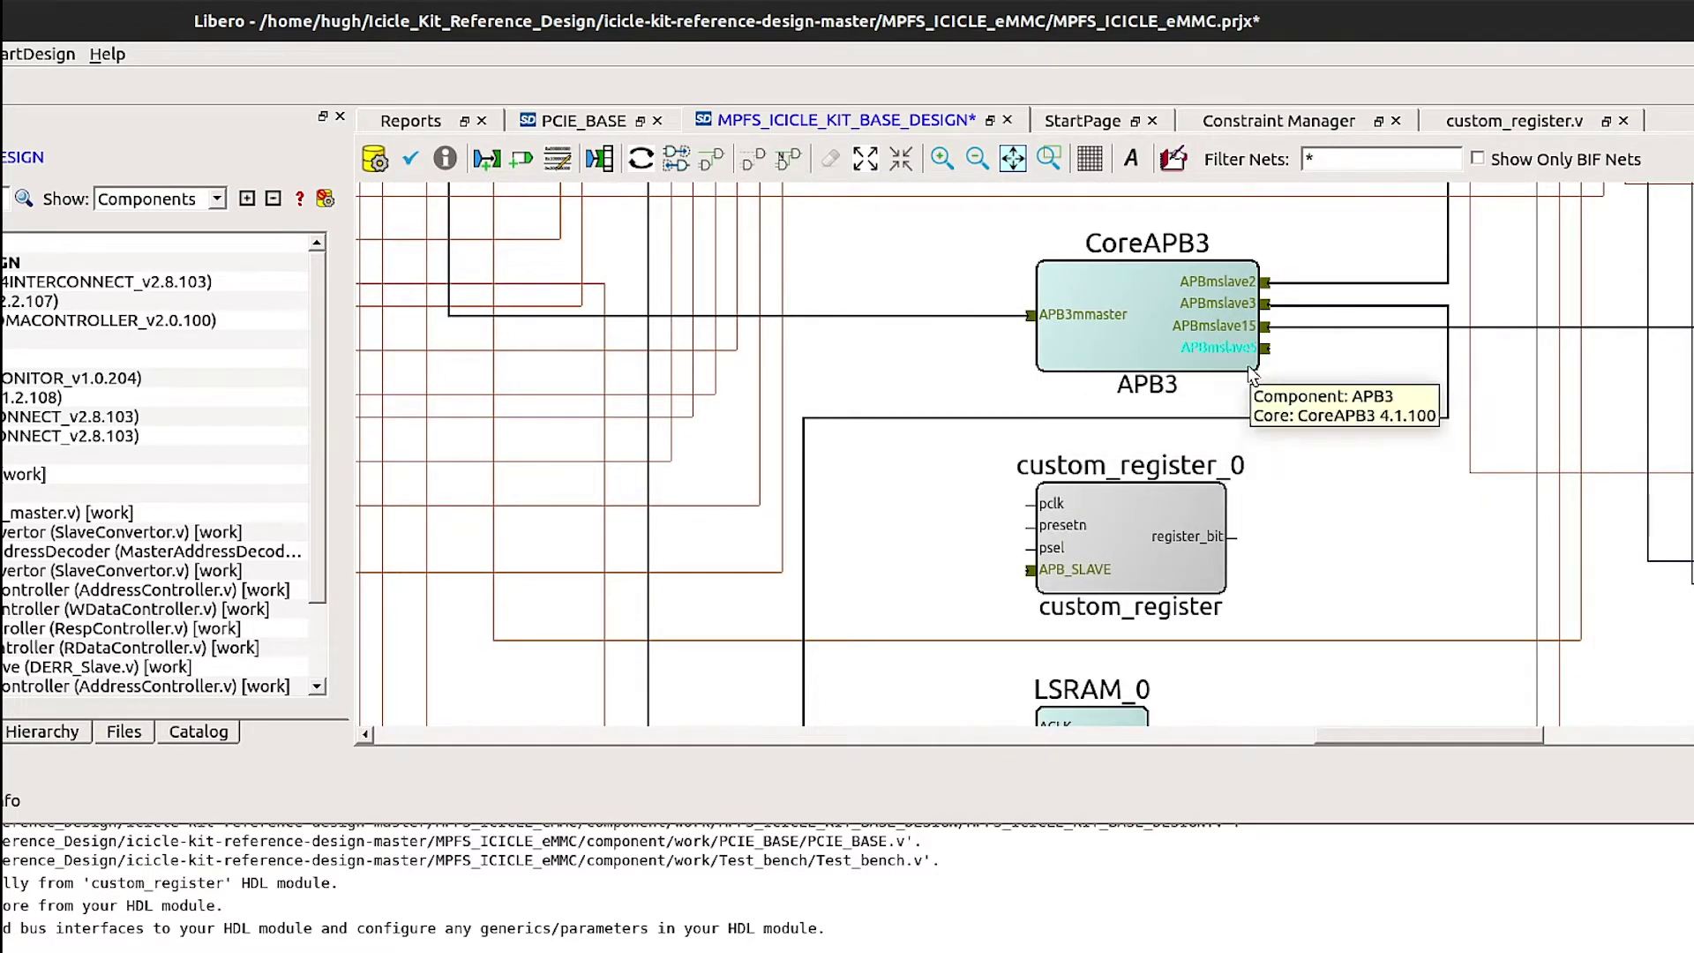
# - Connect CoreAPB3's APBmslave5 bus to the APB_SLAVE interface on custom_register_0
pyautogui.keyDown('ctrl'); pyautogui.click(1090, 575); pyautogui.keyUp('ctrl')
pyautogui.rightClick(1088, 577)
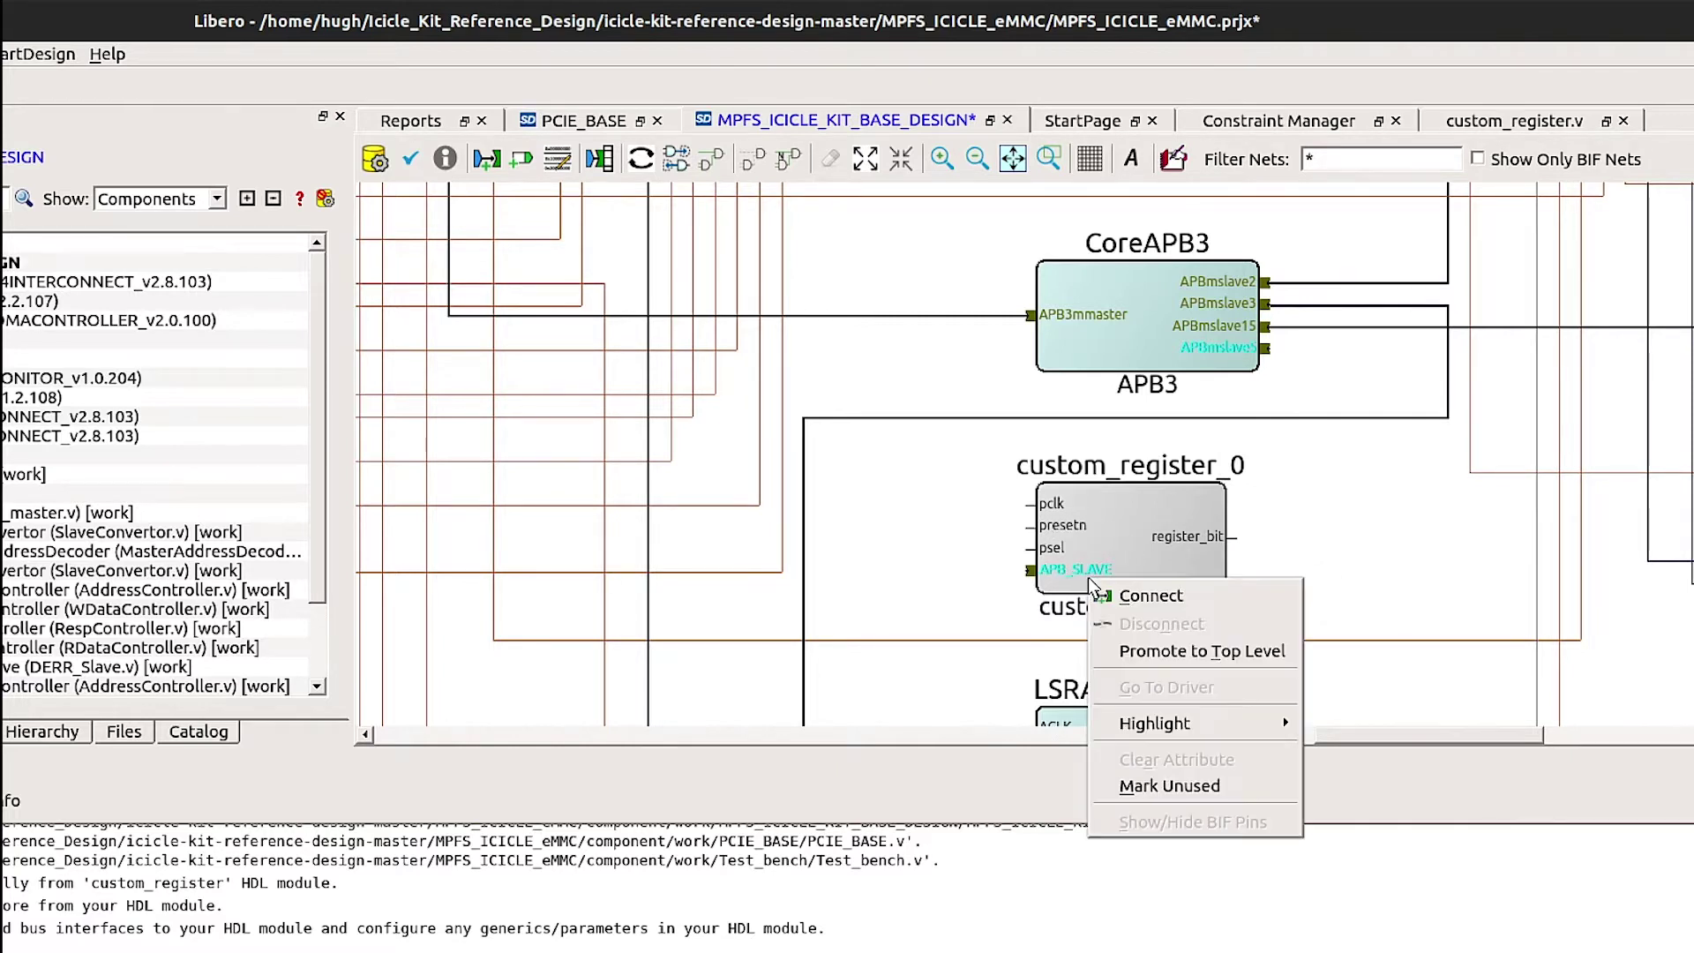
pyautogui.click(1118, 596)
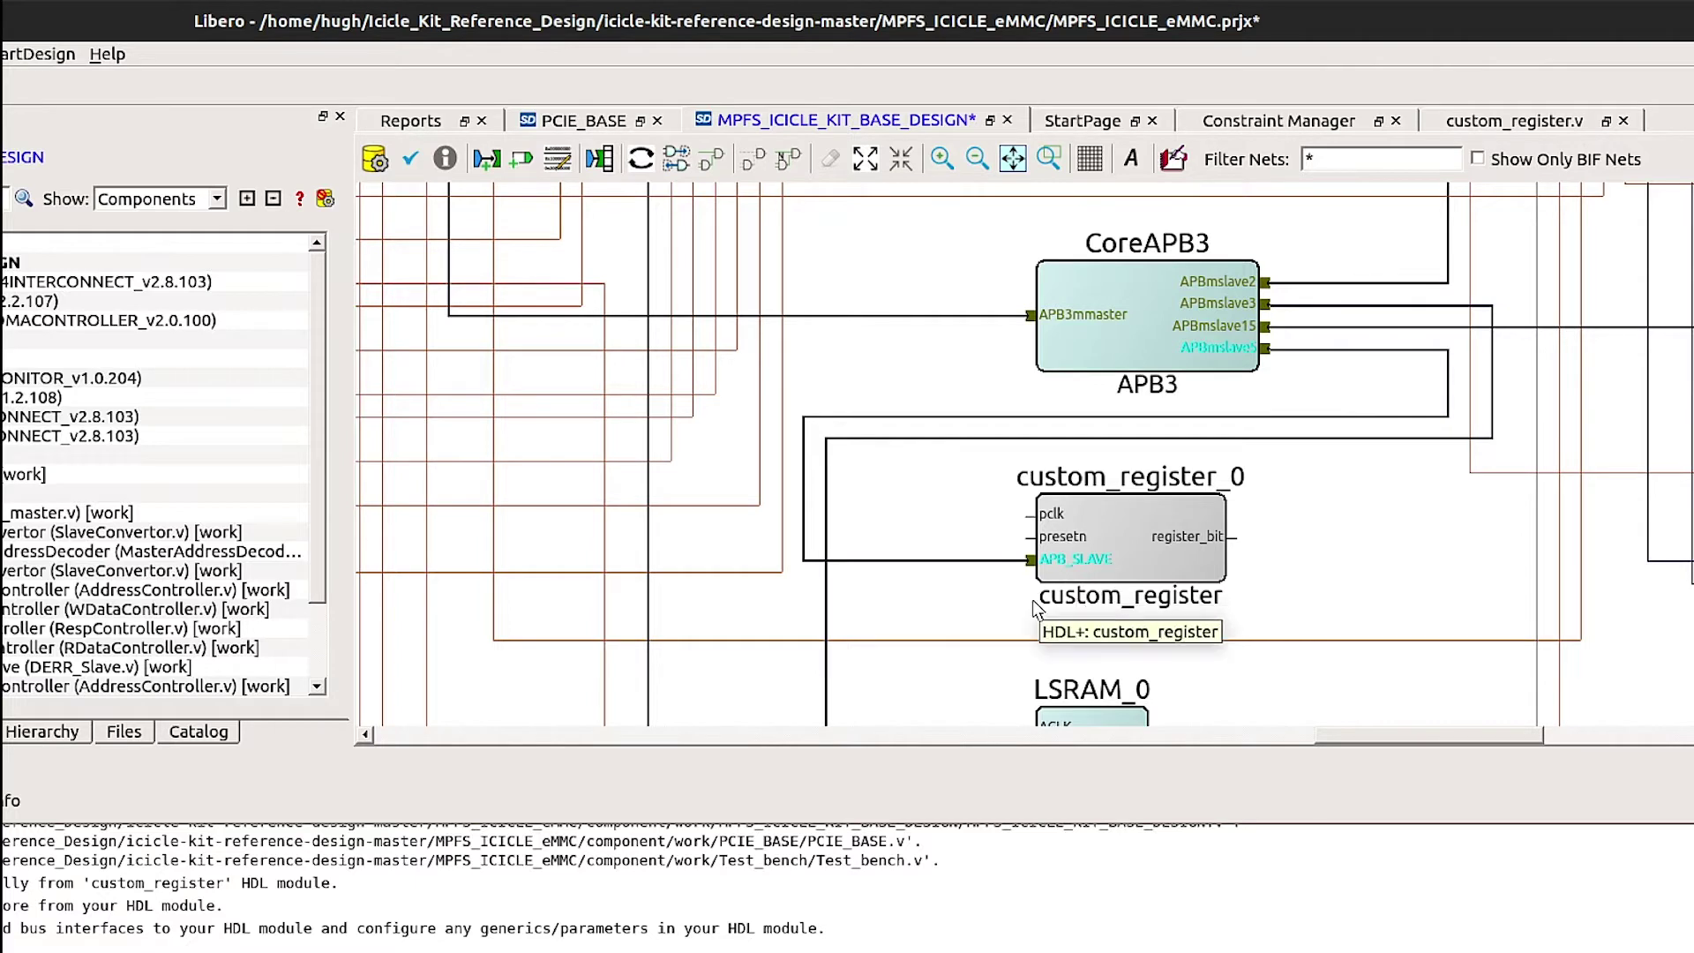
pyautogui.moveTo(1047, 563)
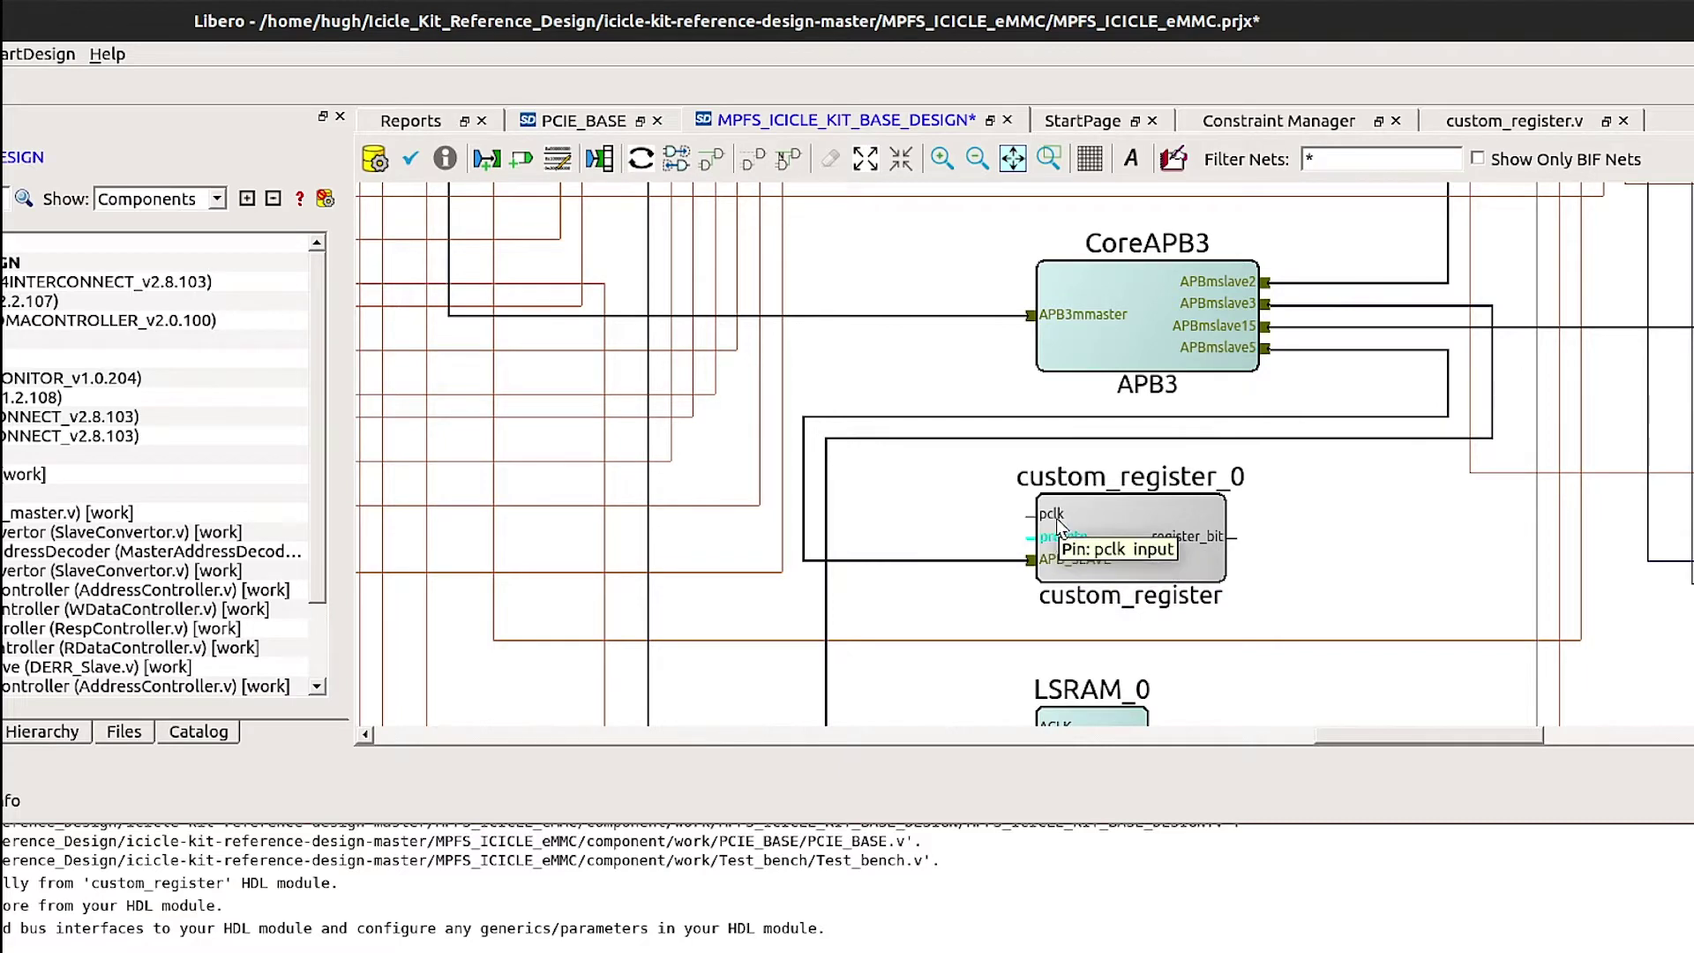
# - Zoom into the MSS block and select its FIC_3_PCLK clock pin
pyautogui.keyDown('ctrl'); pyautogui.scroll(-5, 1058, 526); pyautogui.keyUp('ctrl')
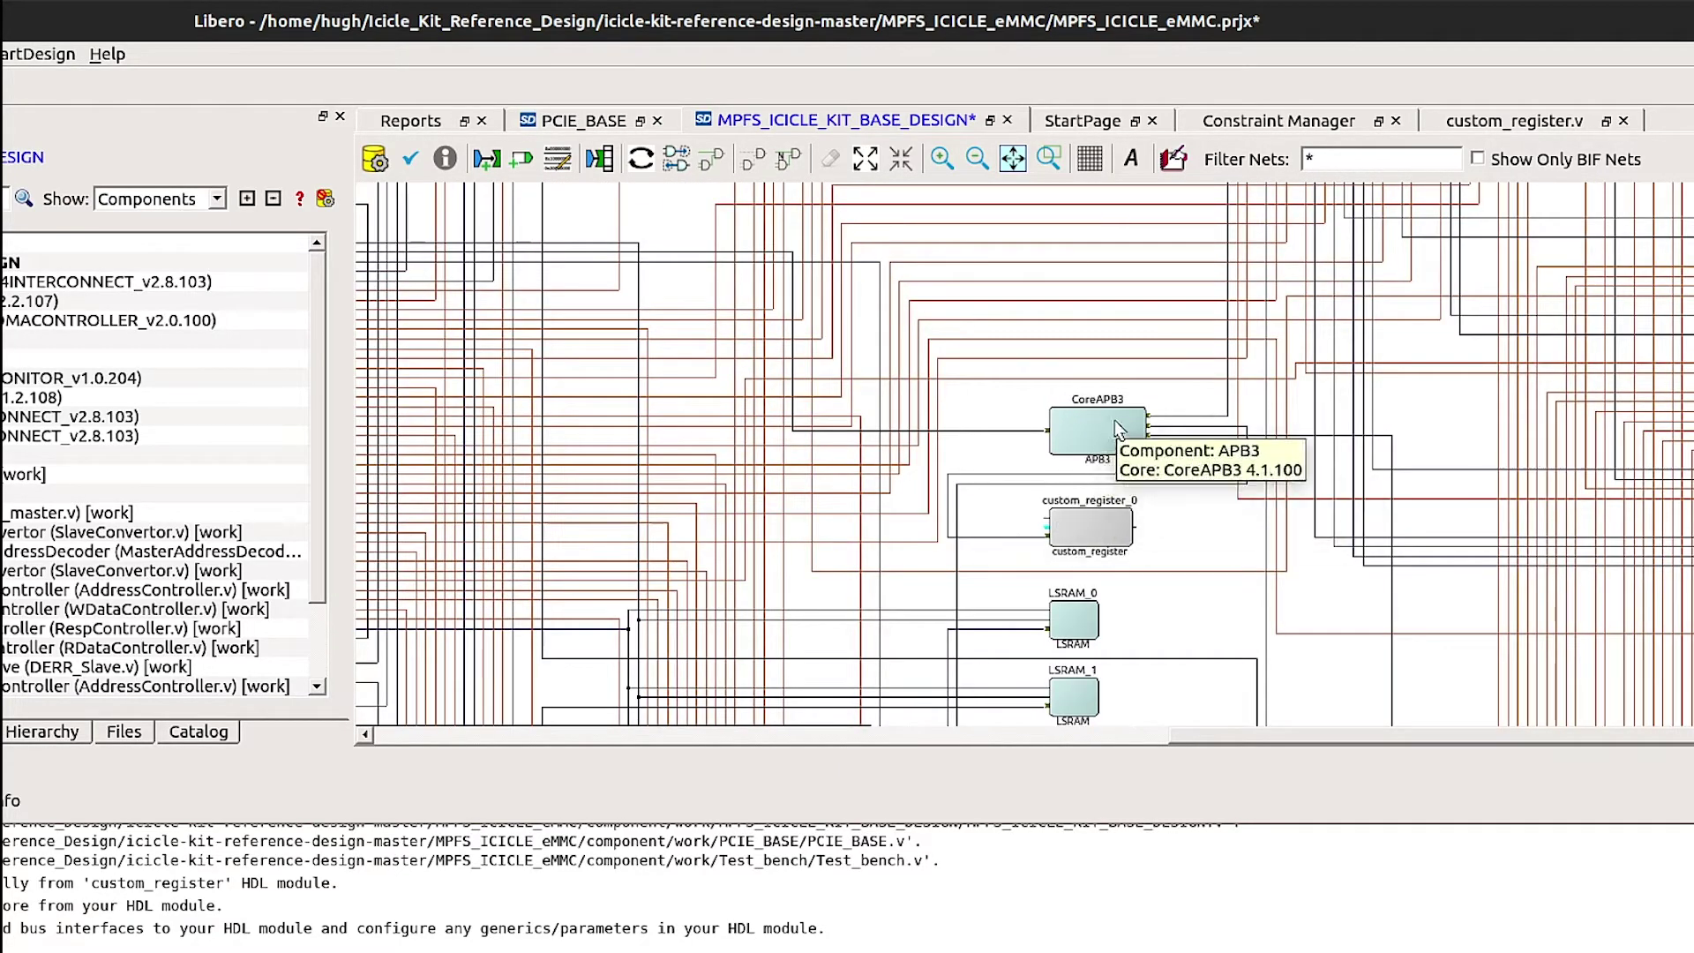
pyautogui.scroll(5, 1094, 468)
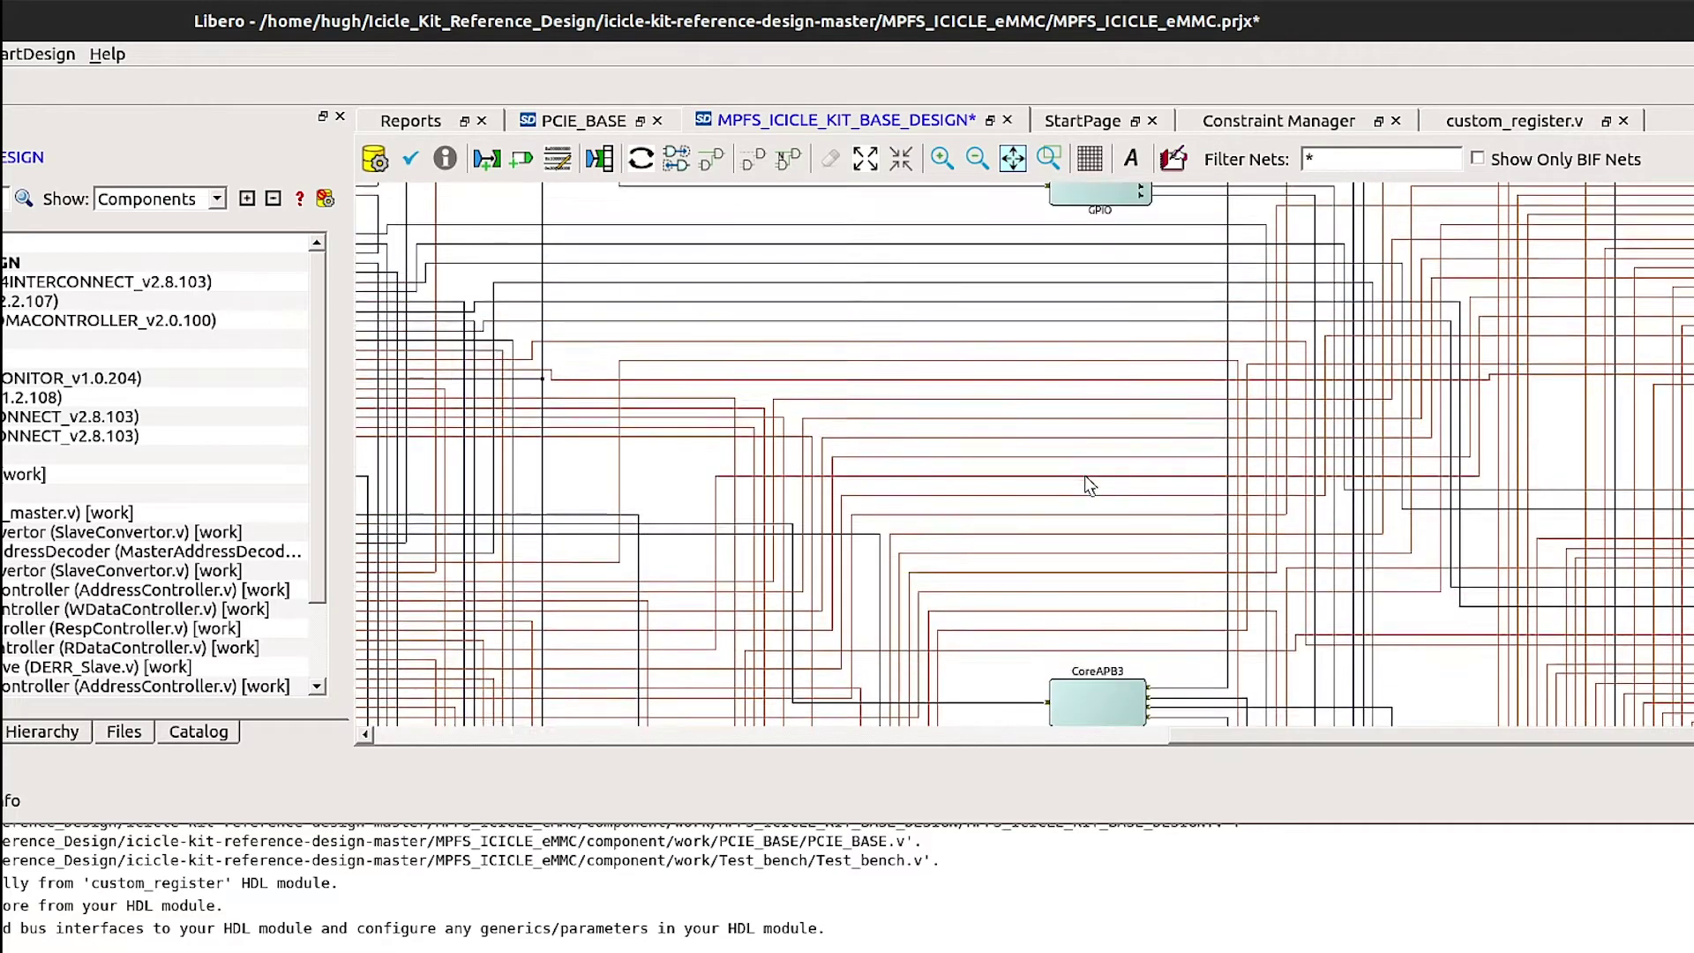
pyautogui.scroll(-3, 1089, 486)
pyautogui.hscroll(-8, 1103, 472)
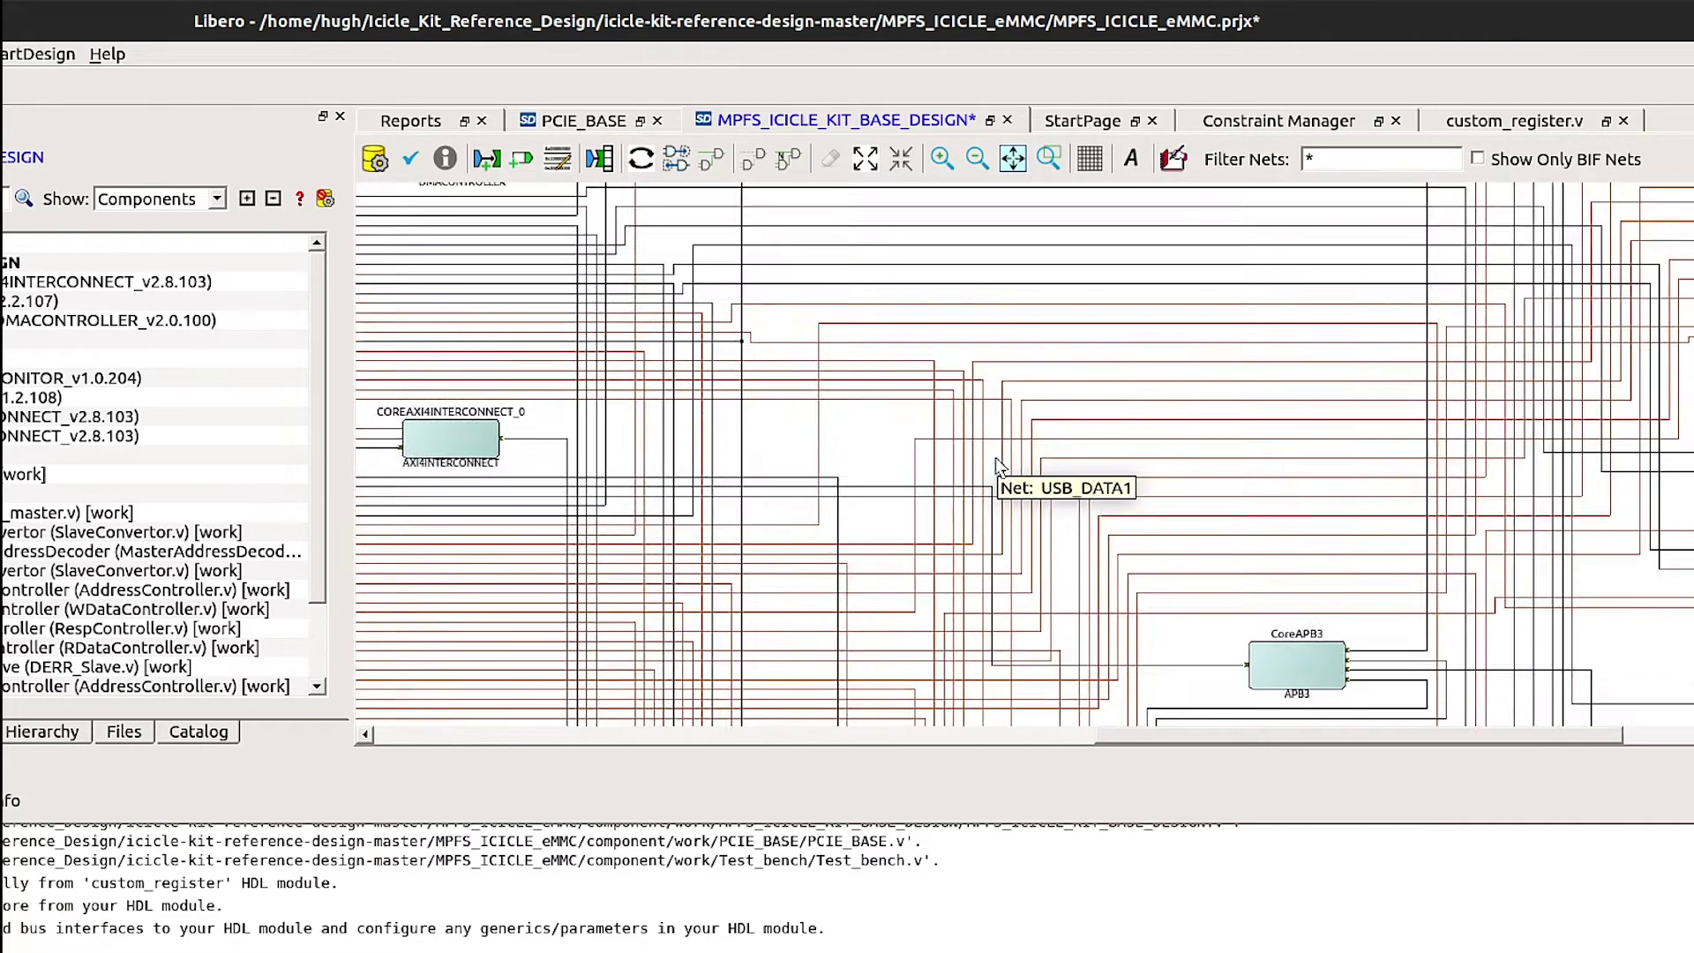
pyautogui.hscroll(-10, 1597, 494)
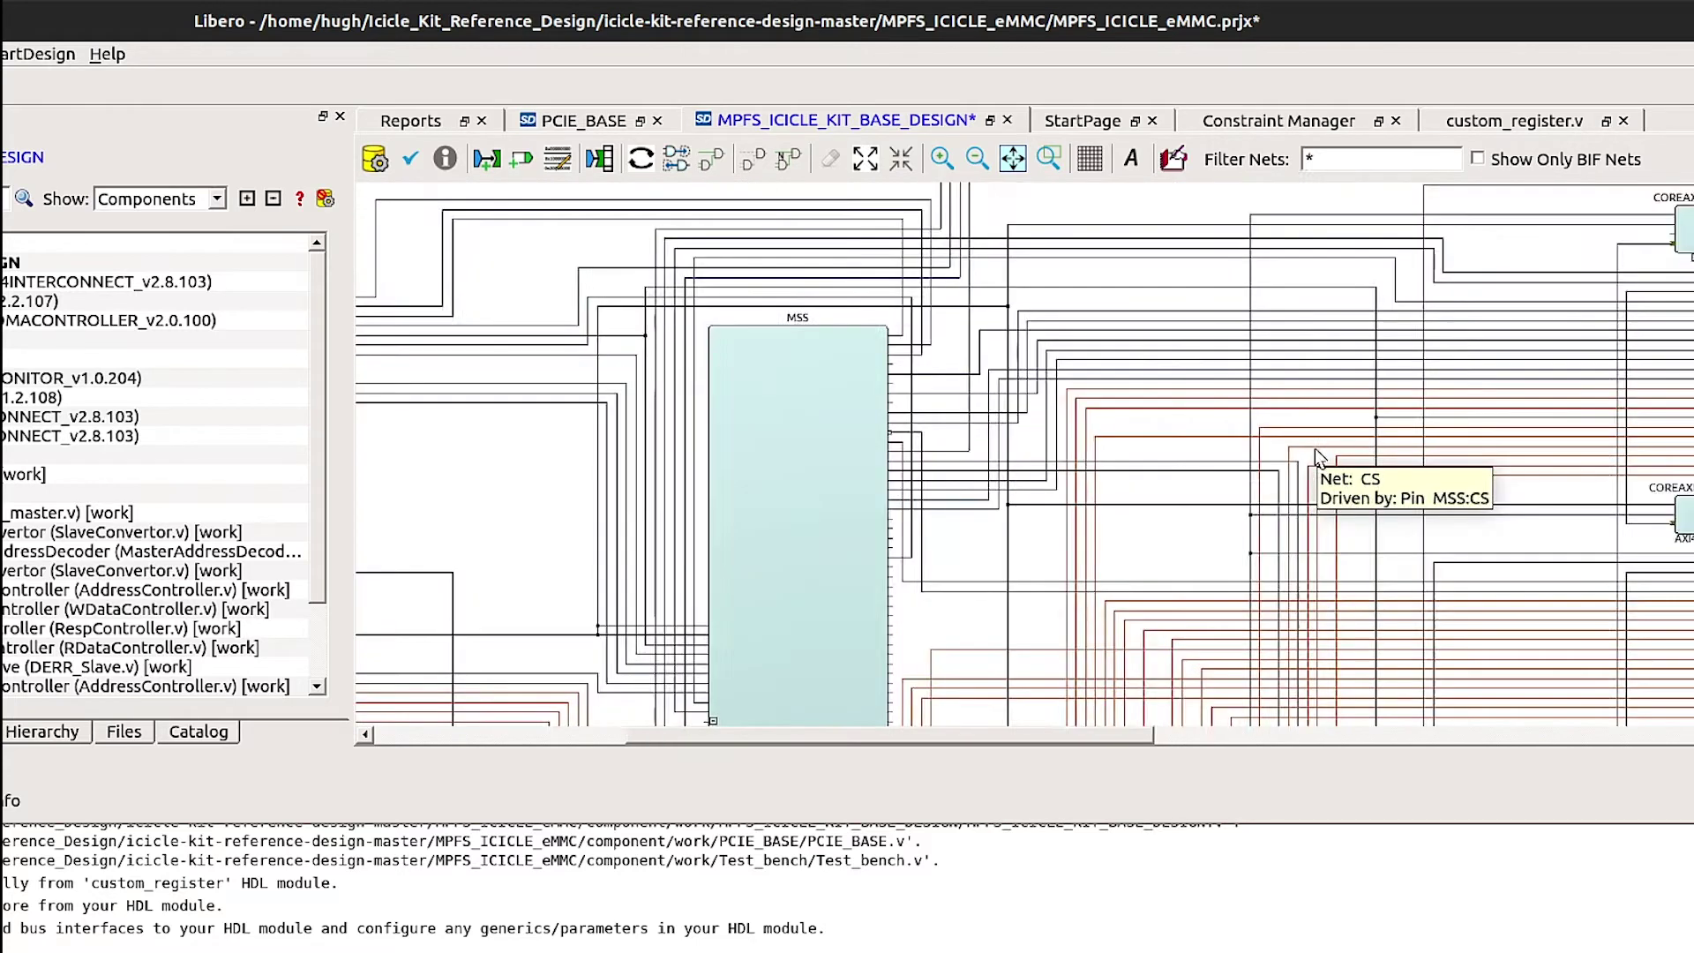
pyautogui.keyDown('ctrl'); pyautogui.scroll(3, 857, 372); pyautogui.keyUp('ctrl')
pyautogui.scroll(-1, 858, 371)
pyautogui.scroll(-5, 856, 371)
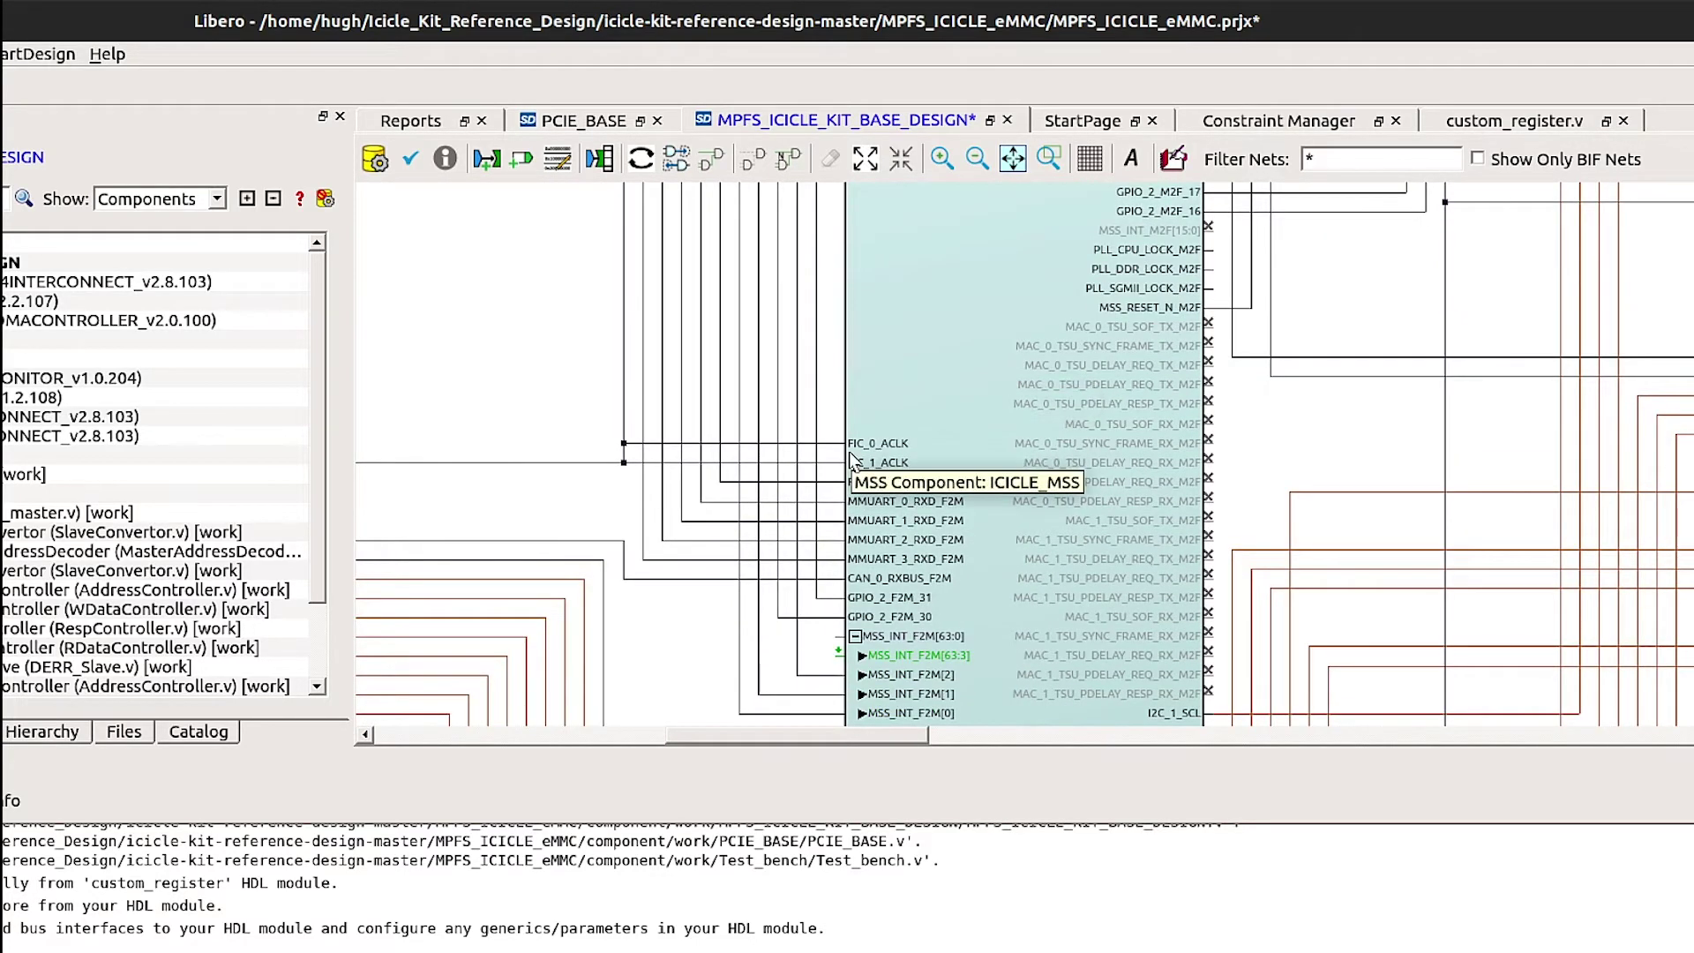
pyautogui.click(880, 487)
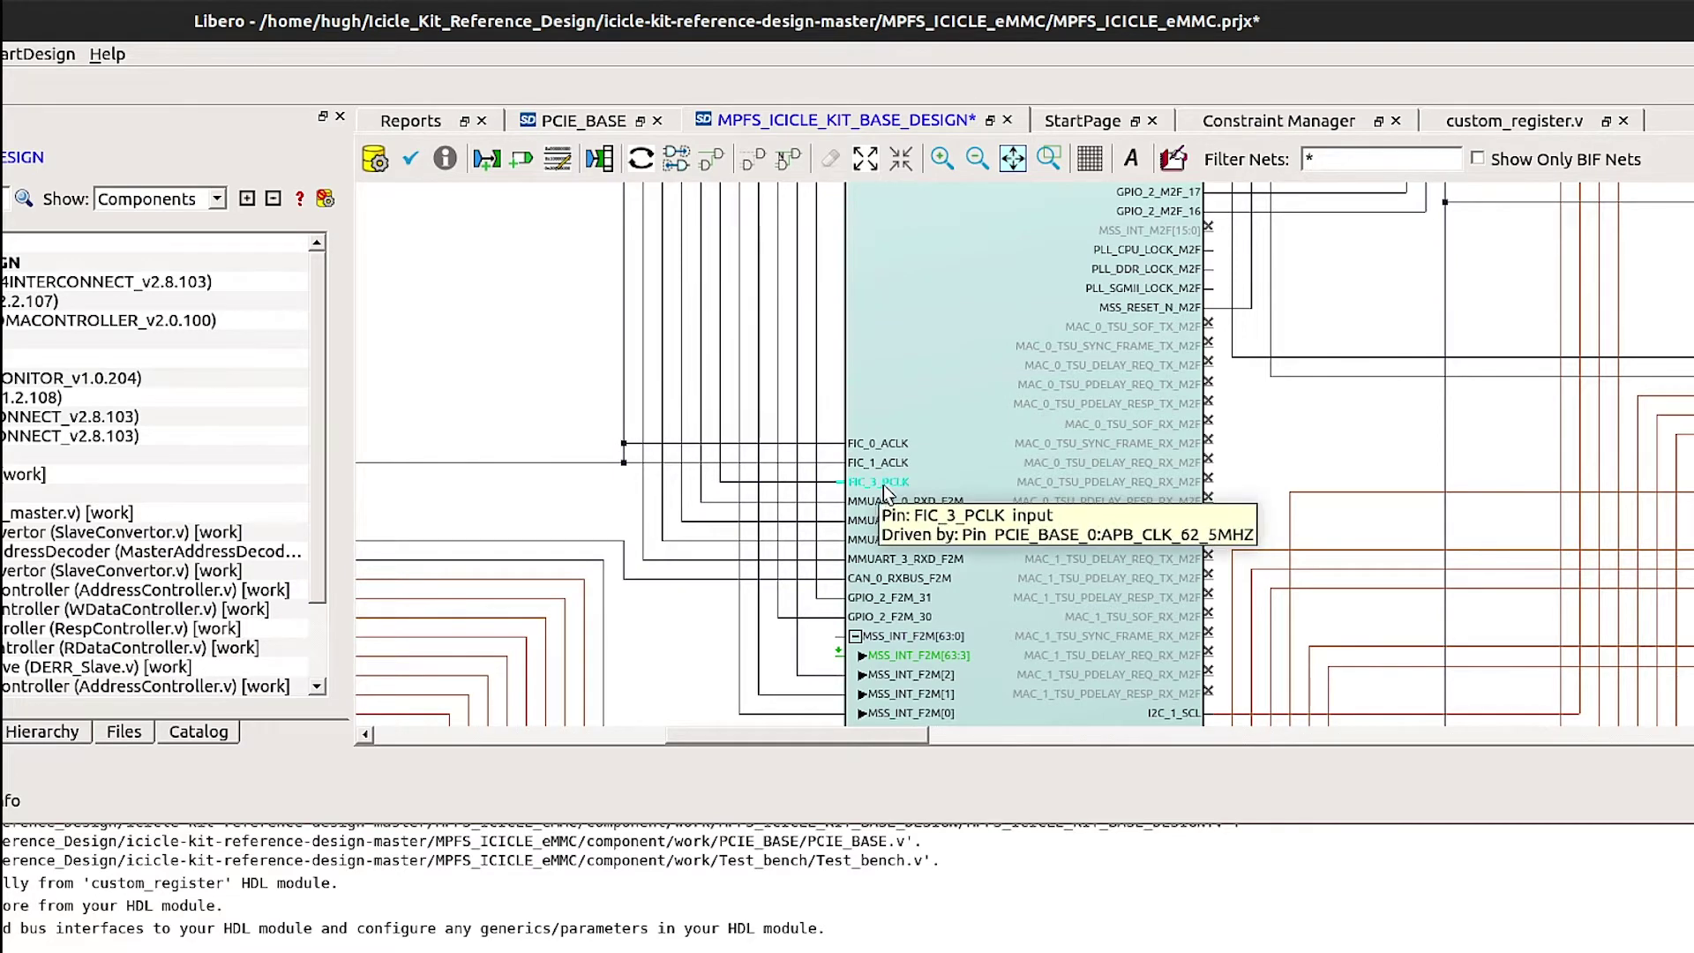
# - Pan and zoom the canvas to bring CoreAPB3 and custom_register_0 into view
pyautogui.keyDown('ctrl'); pyautogui.scroll(-3, 833, 485); pyautogui.keyUp('ctrl')
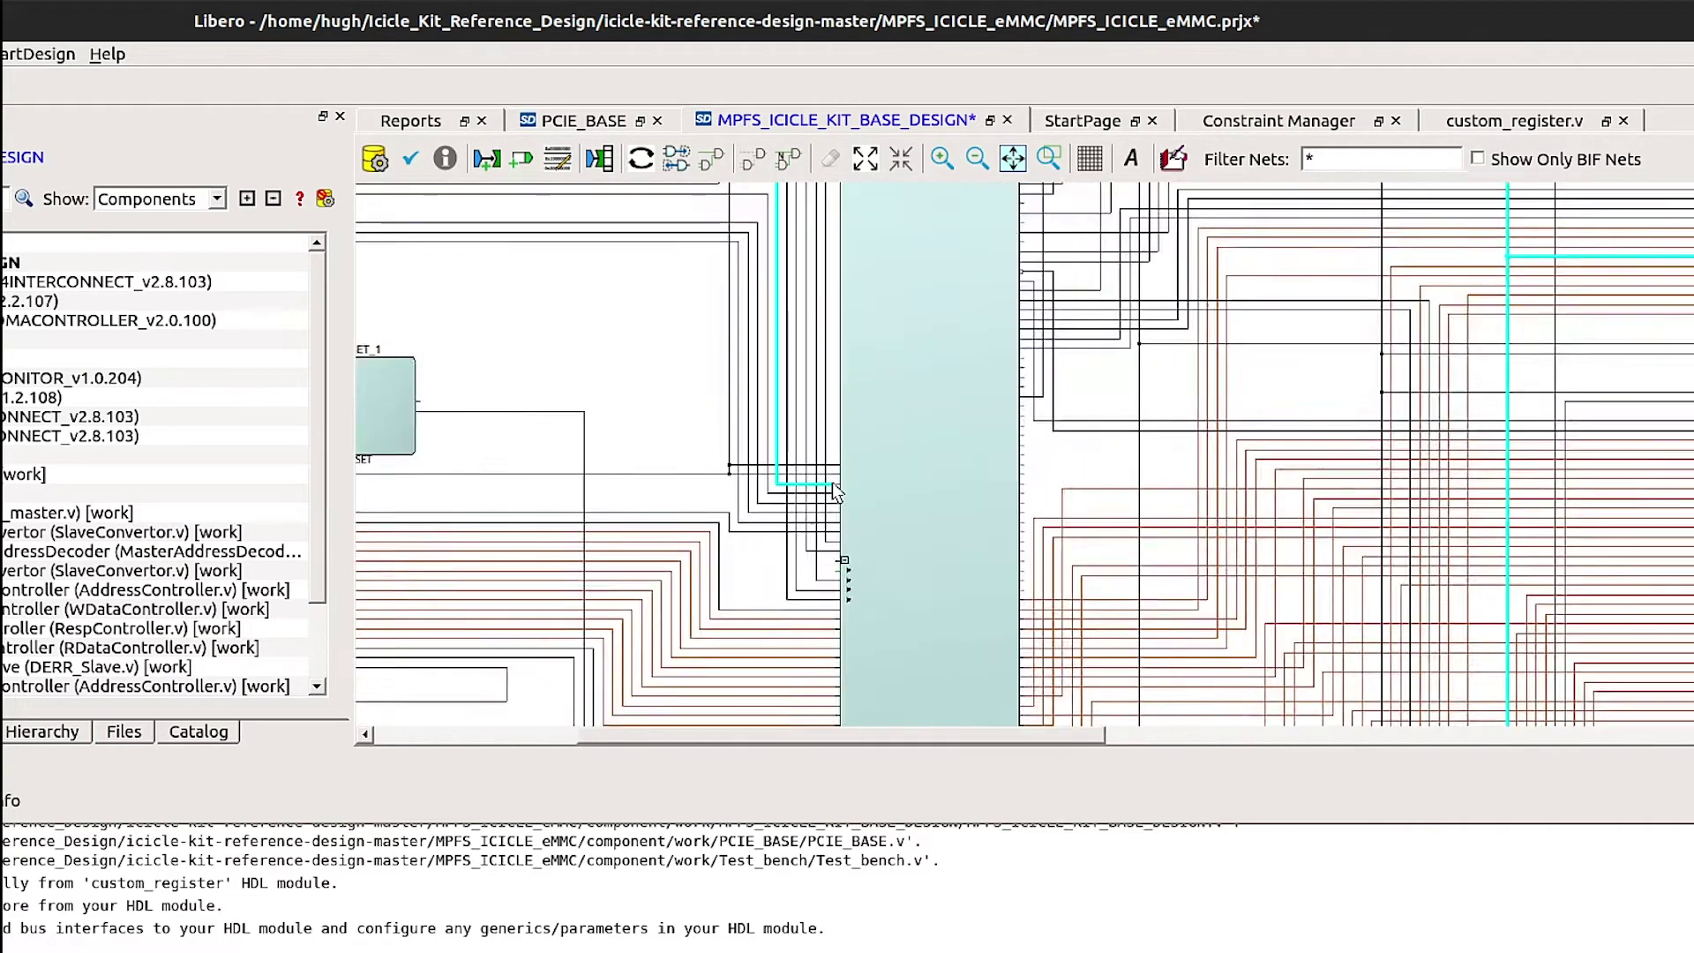
pyautogui.keyDown('ctrl'); pyautogui.scroll(-2, 1312, 465); pyautogui.keyUp('ctrl')
pyautogui.moveTo(1588, 560); pyautogui.dragTo(878, 366)
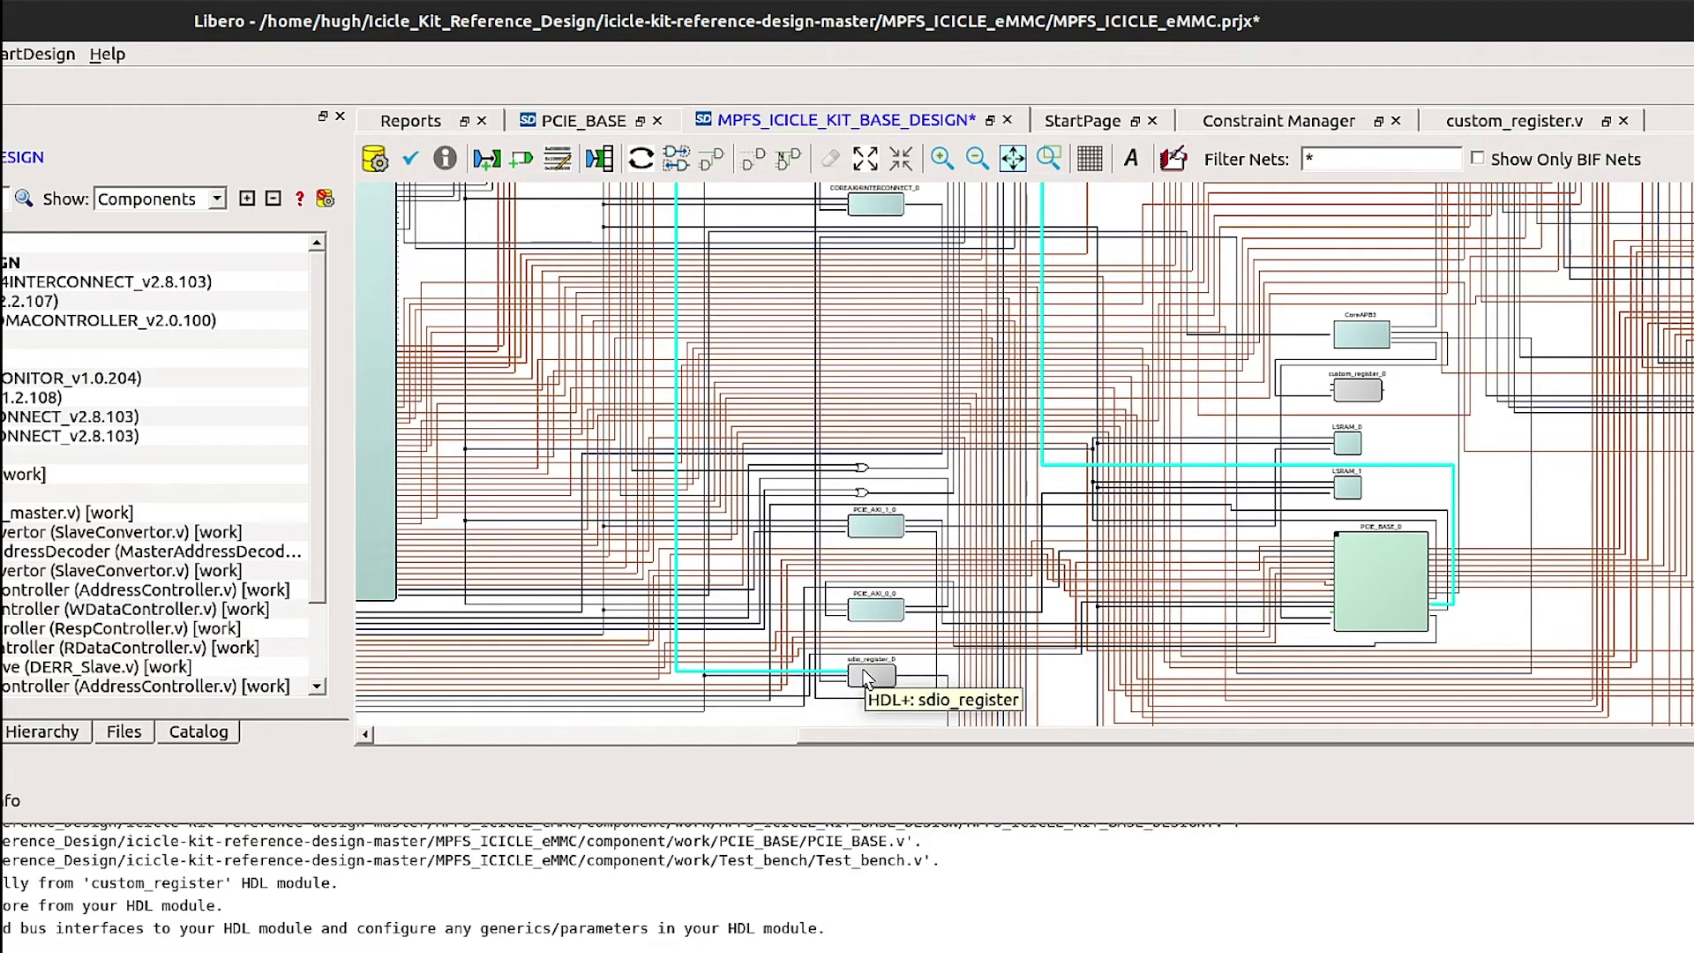
pyautogui.scroll(3, 1412, 529)
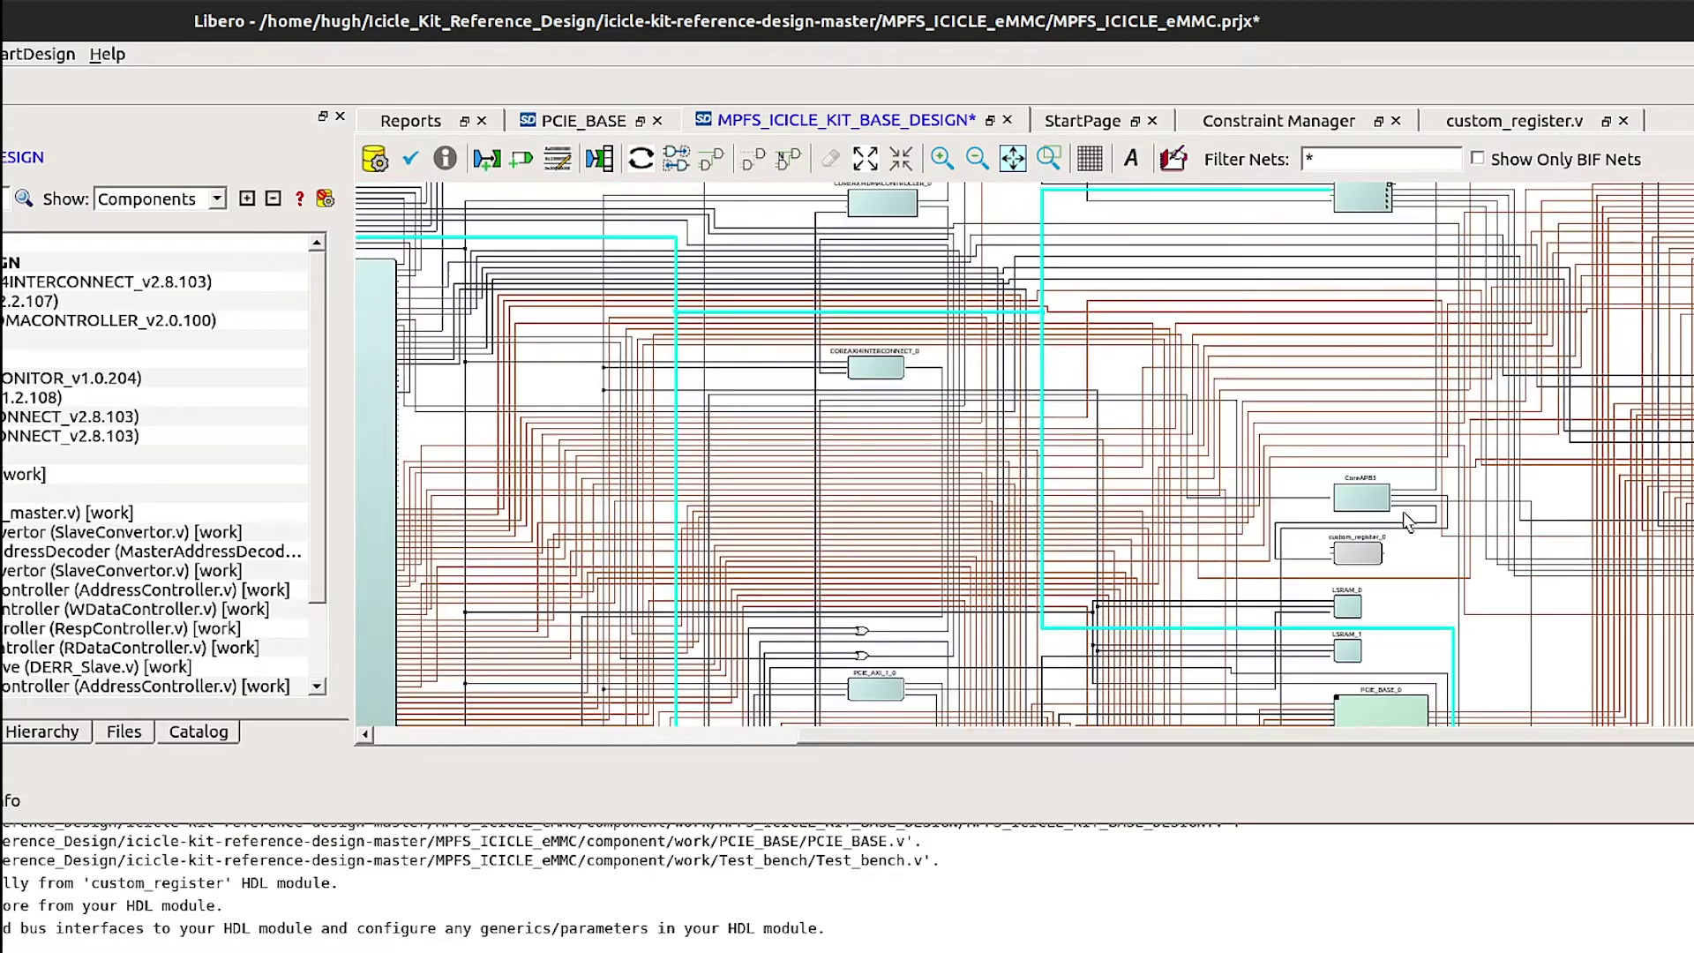
pyautogui.scroll(1, 1407, 520)
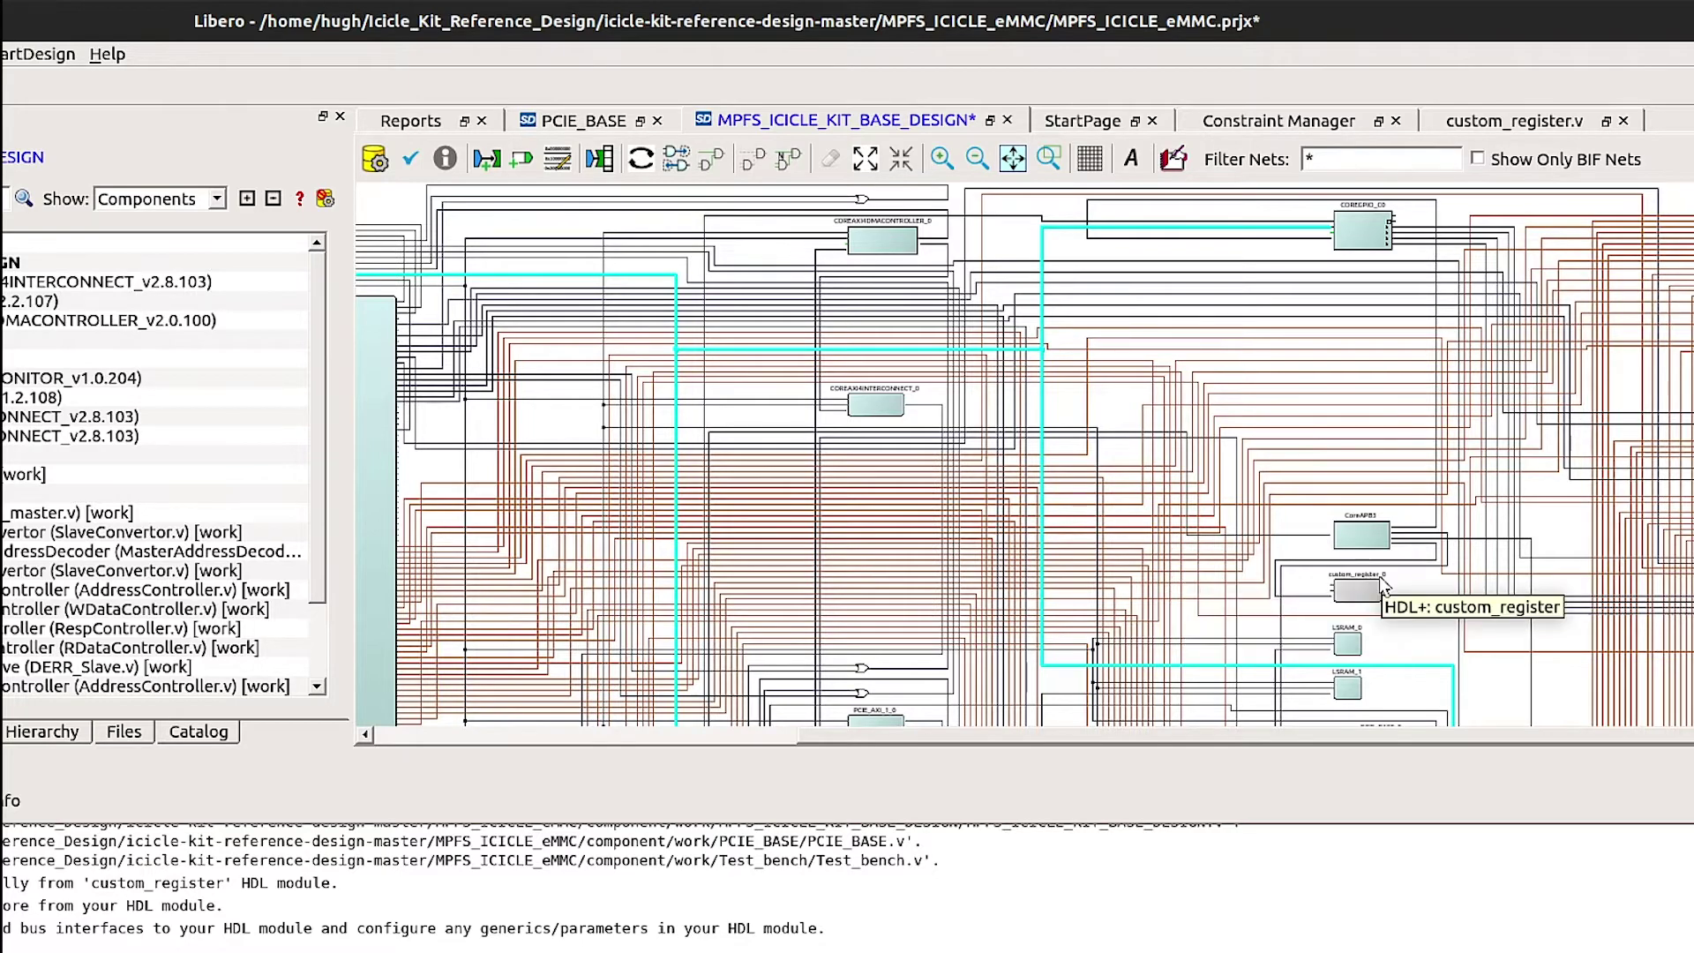
pyautogui.keyDown('ctrl'); pyautogui.scroll(5, 1380, 578); pyautogui.keyUp('ctrl')
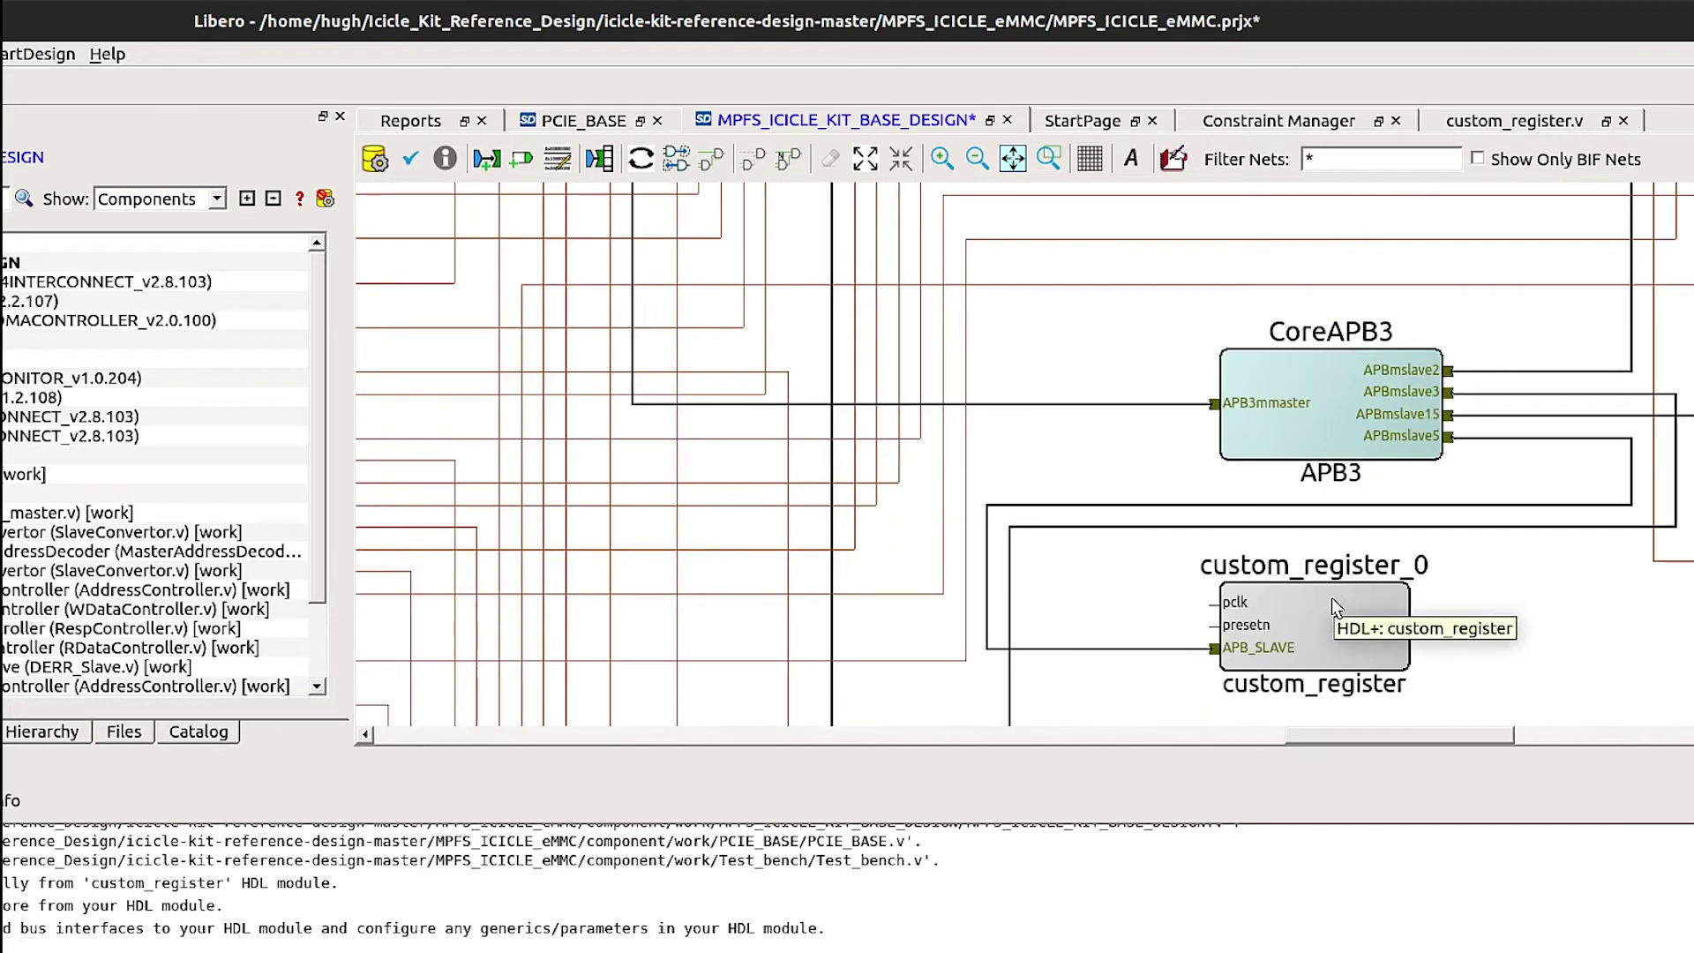
# - Connect custom_register_0's pclk input to the FIC_3_PCLK clock net
pyautogui.rightClick(1235, 615)
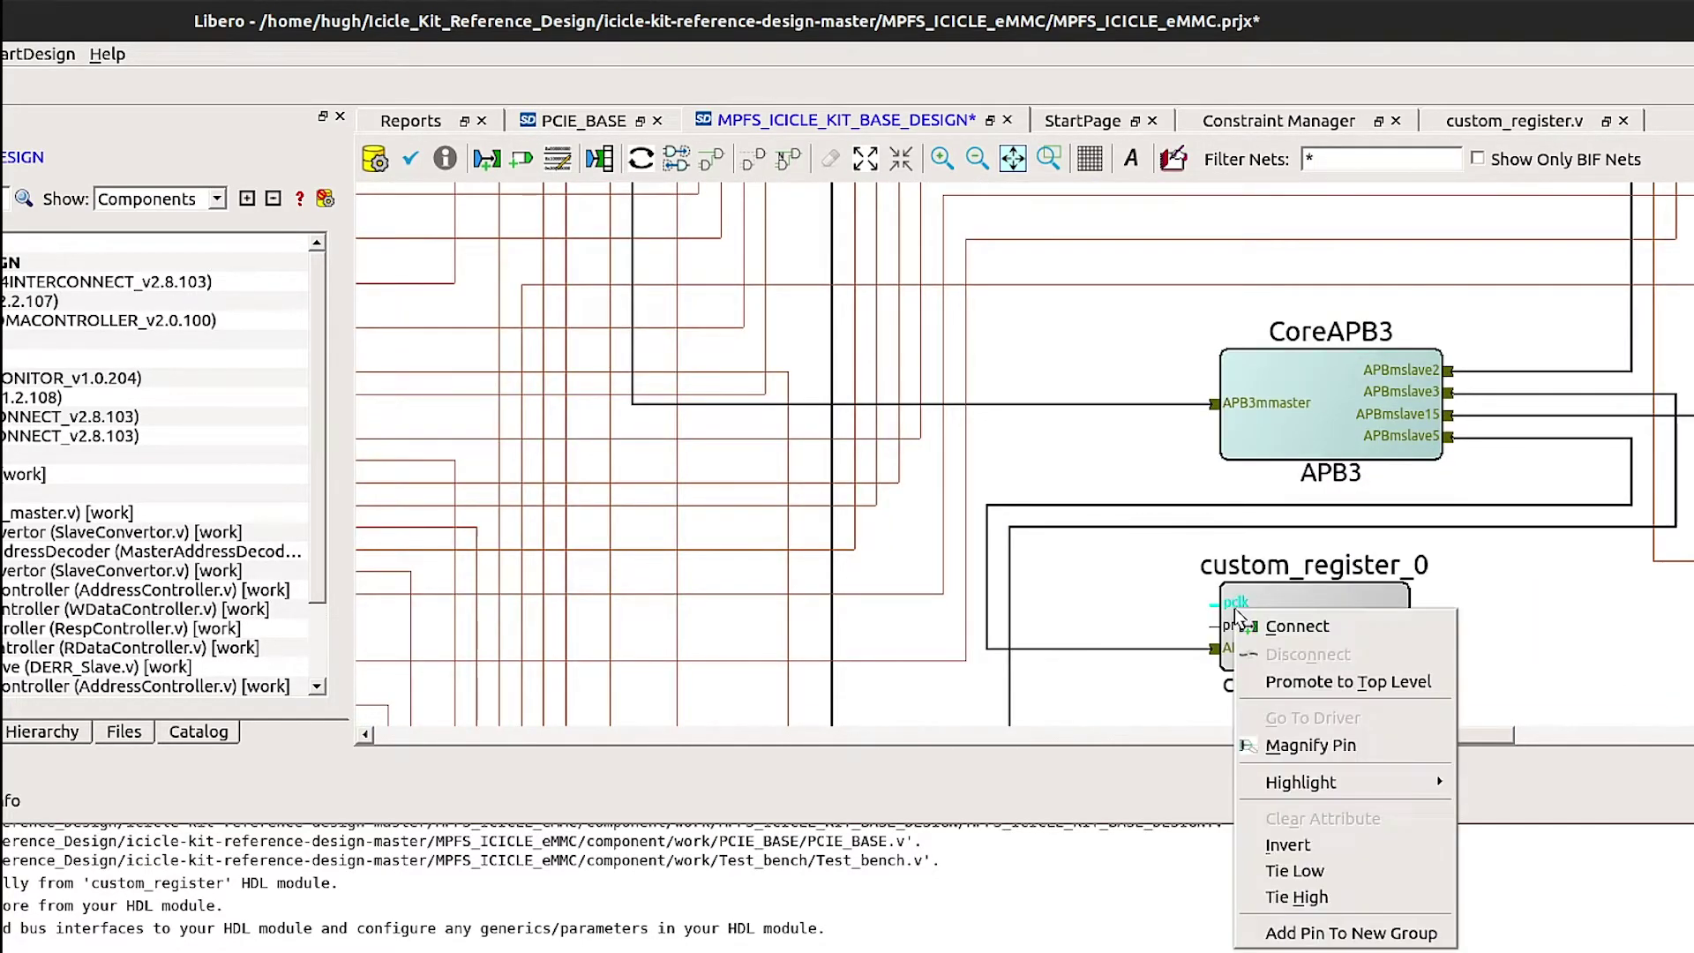
pyautogui.click(1251, 627)
pyautogui.scroll(10, 1253, 644)
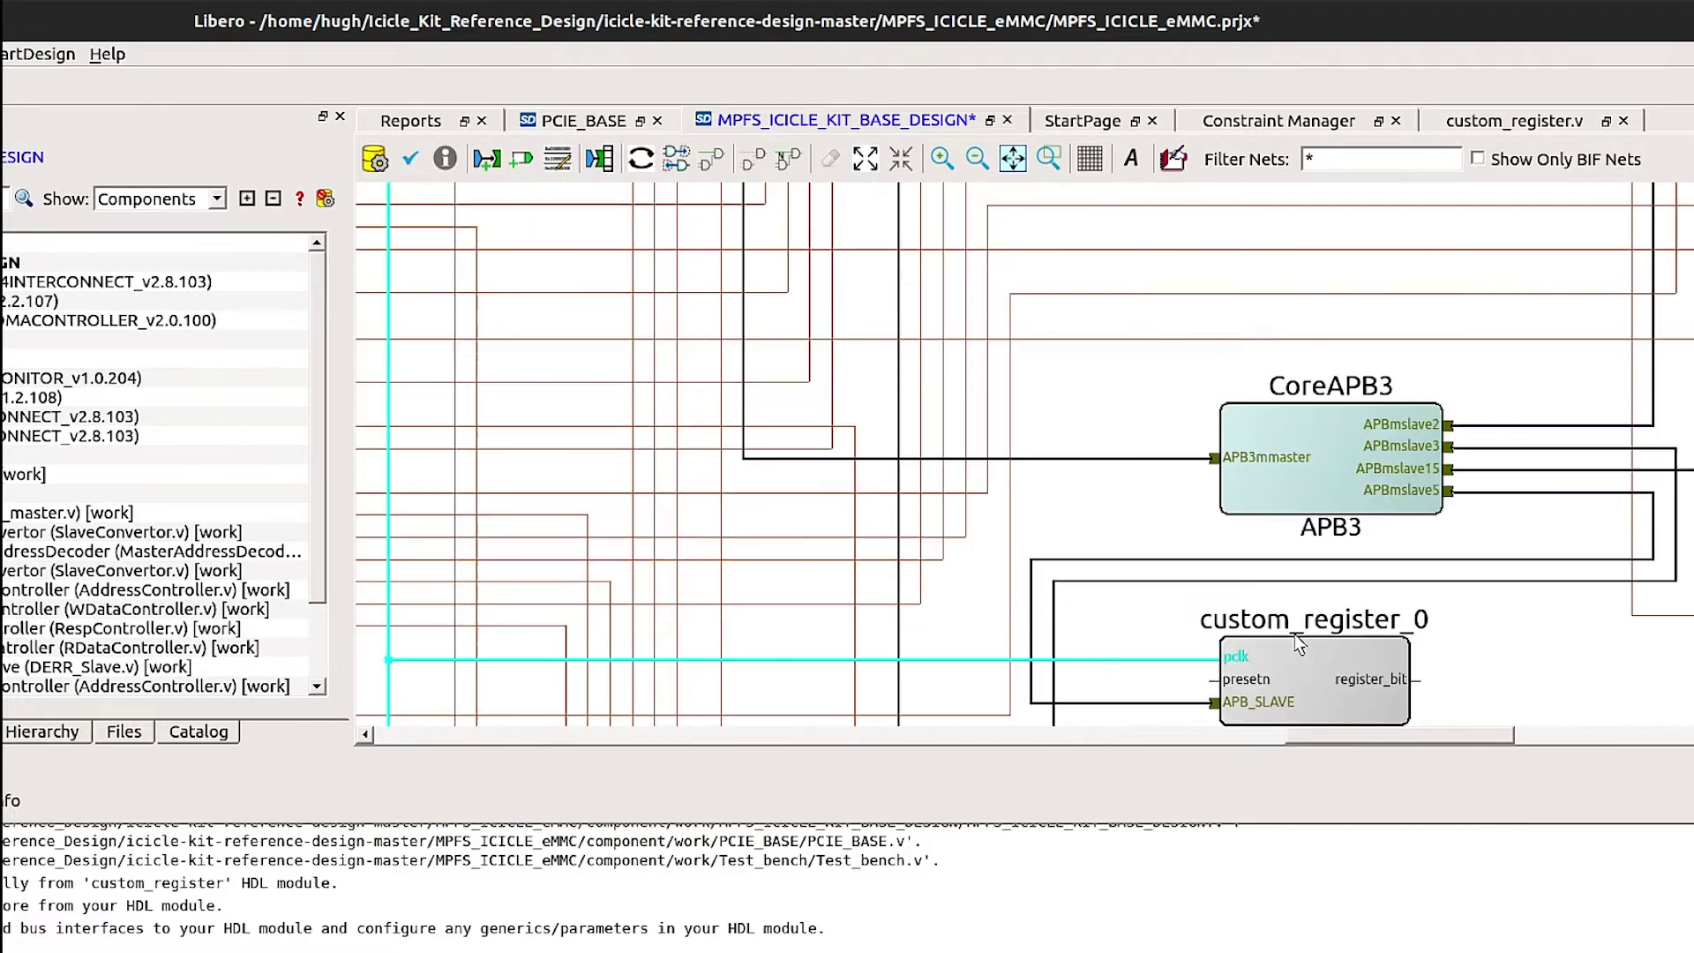
pyautogui.scroll(3, 1299, 644)
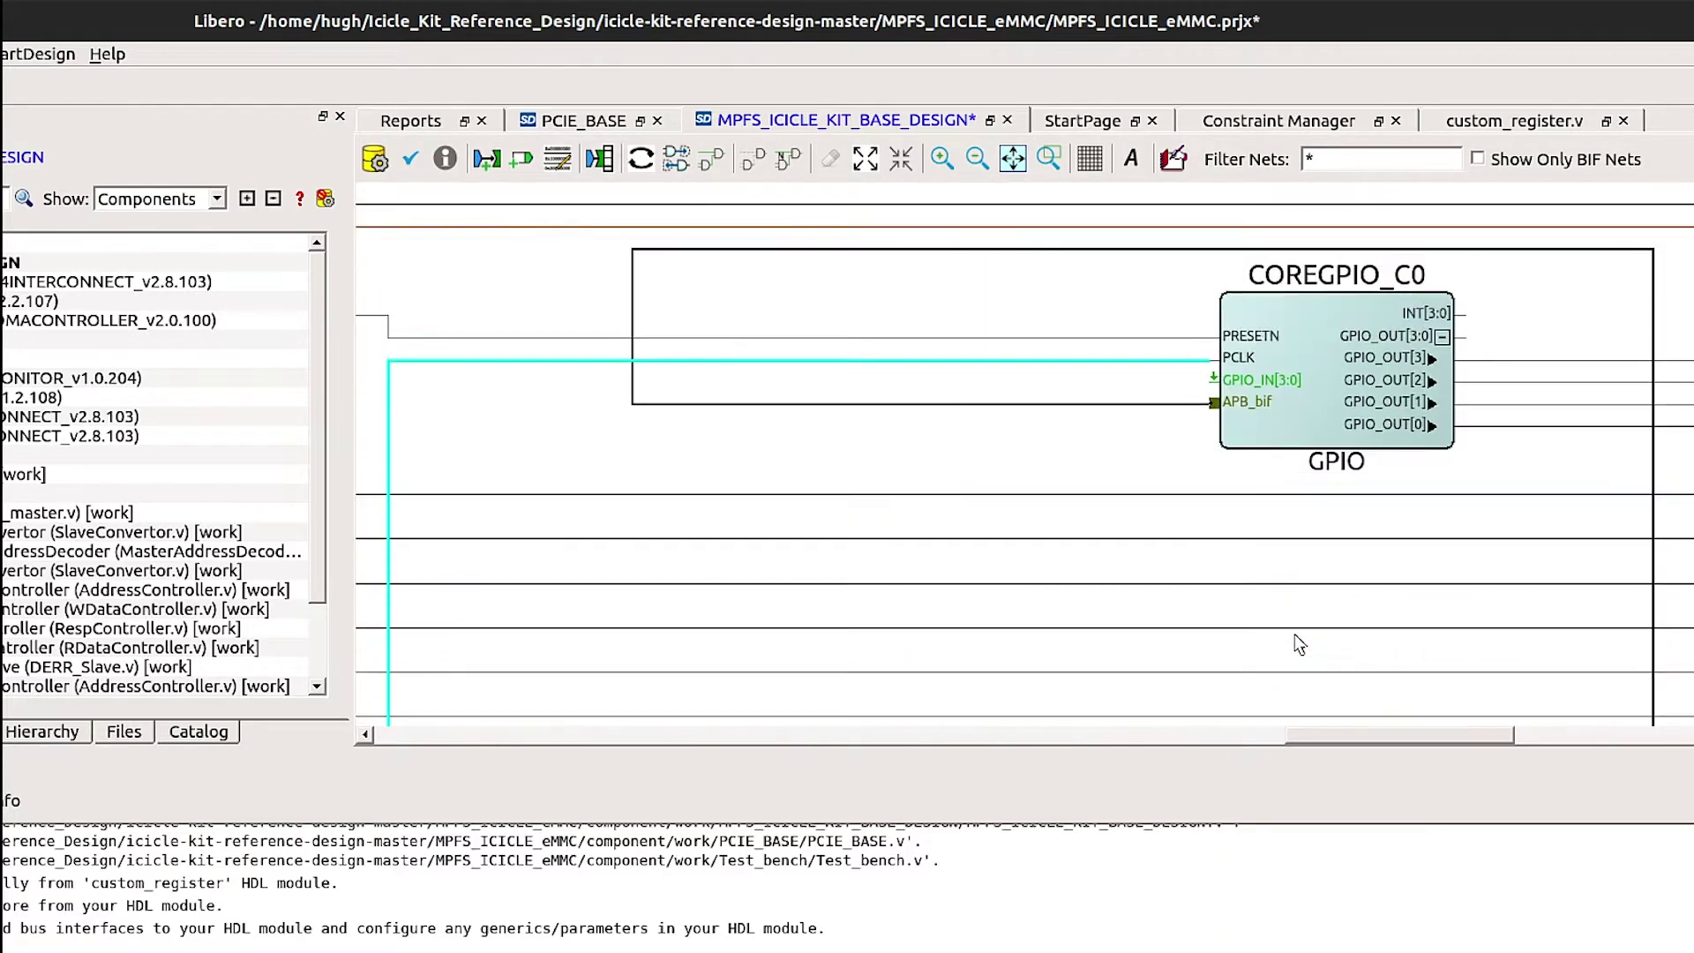
# - Connect presetn to the reset net on COREGPIO_C0's PRESETN, then select the register_bit output
pyautogui.click(1262, 345)
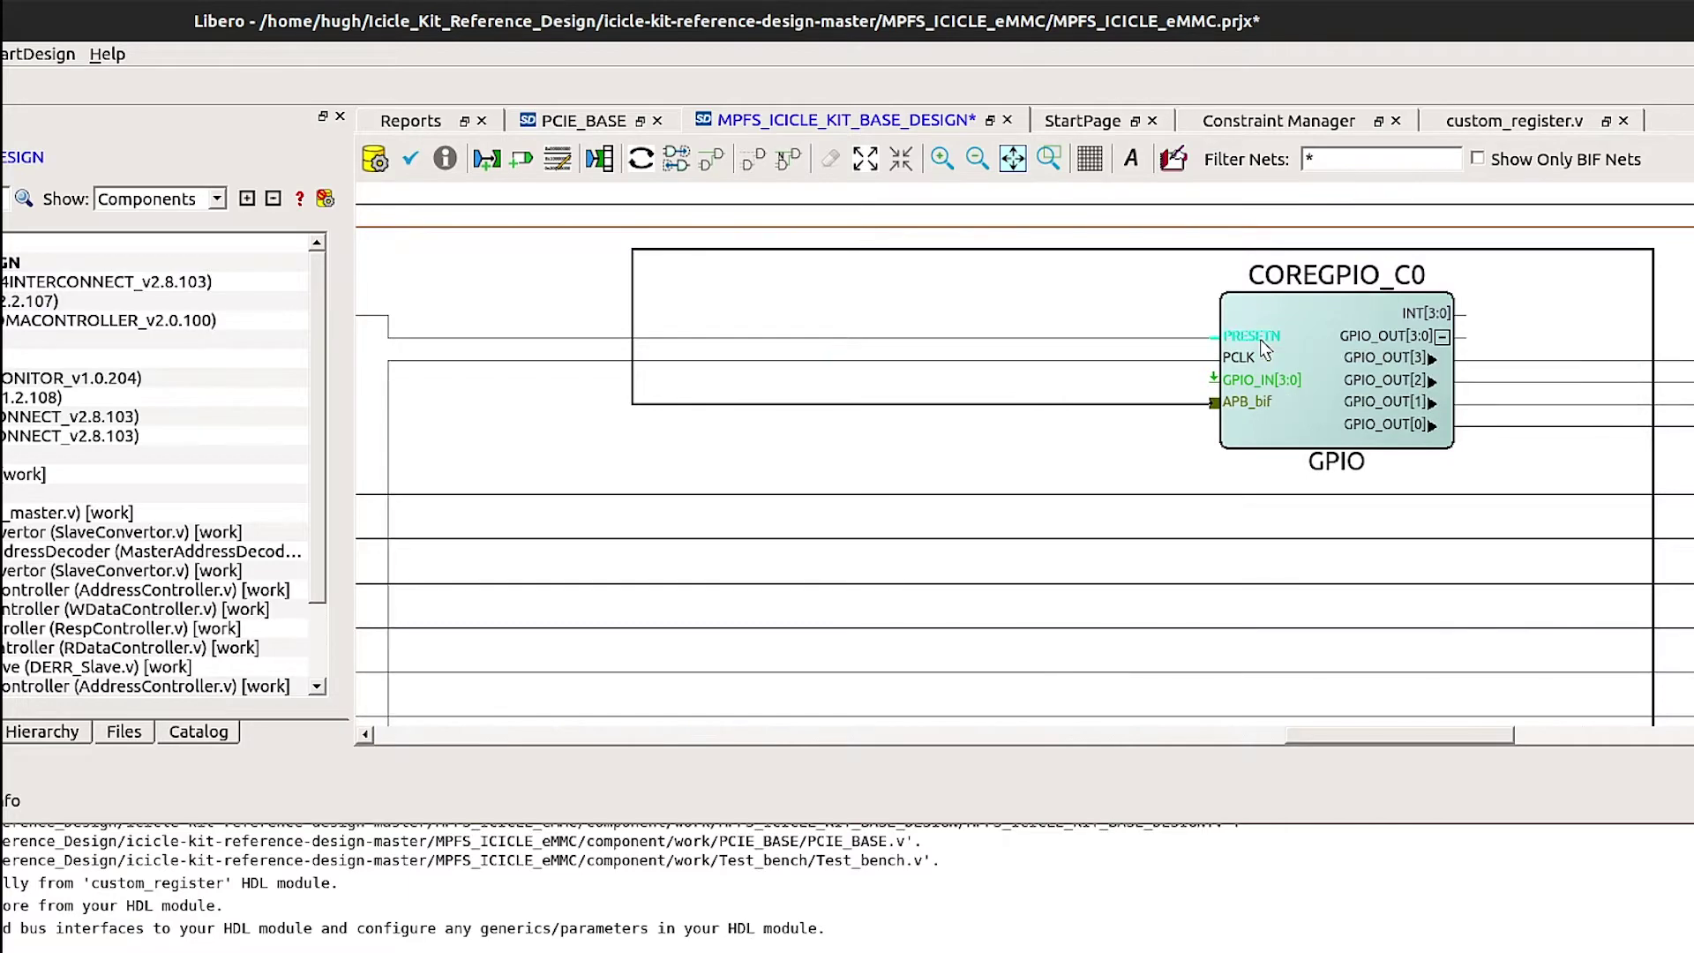
pyautogui.moveTo(1248, 342)
pyautogui.scroll(-10, 1263, 342)
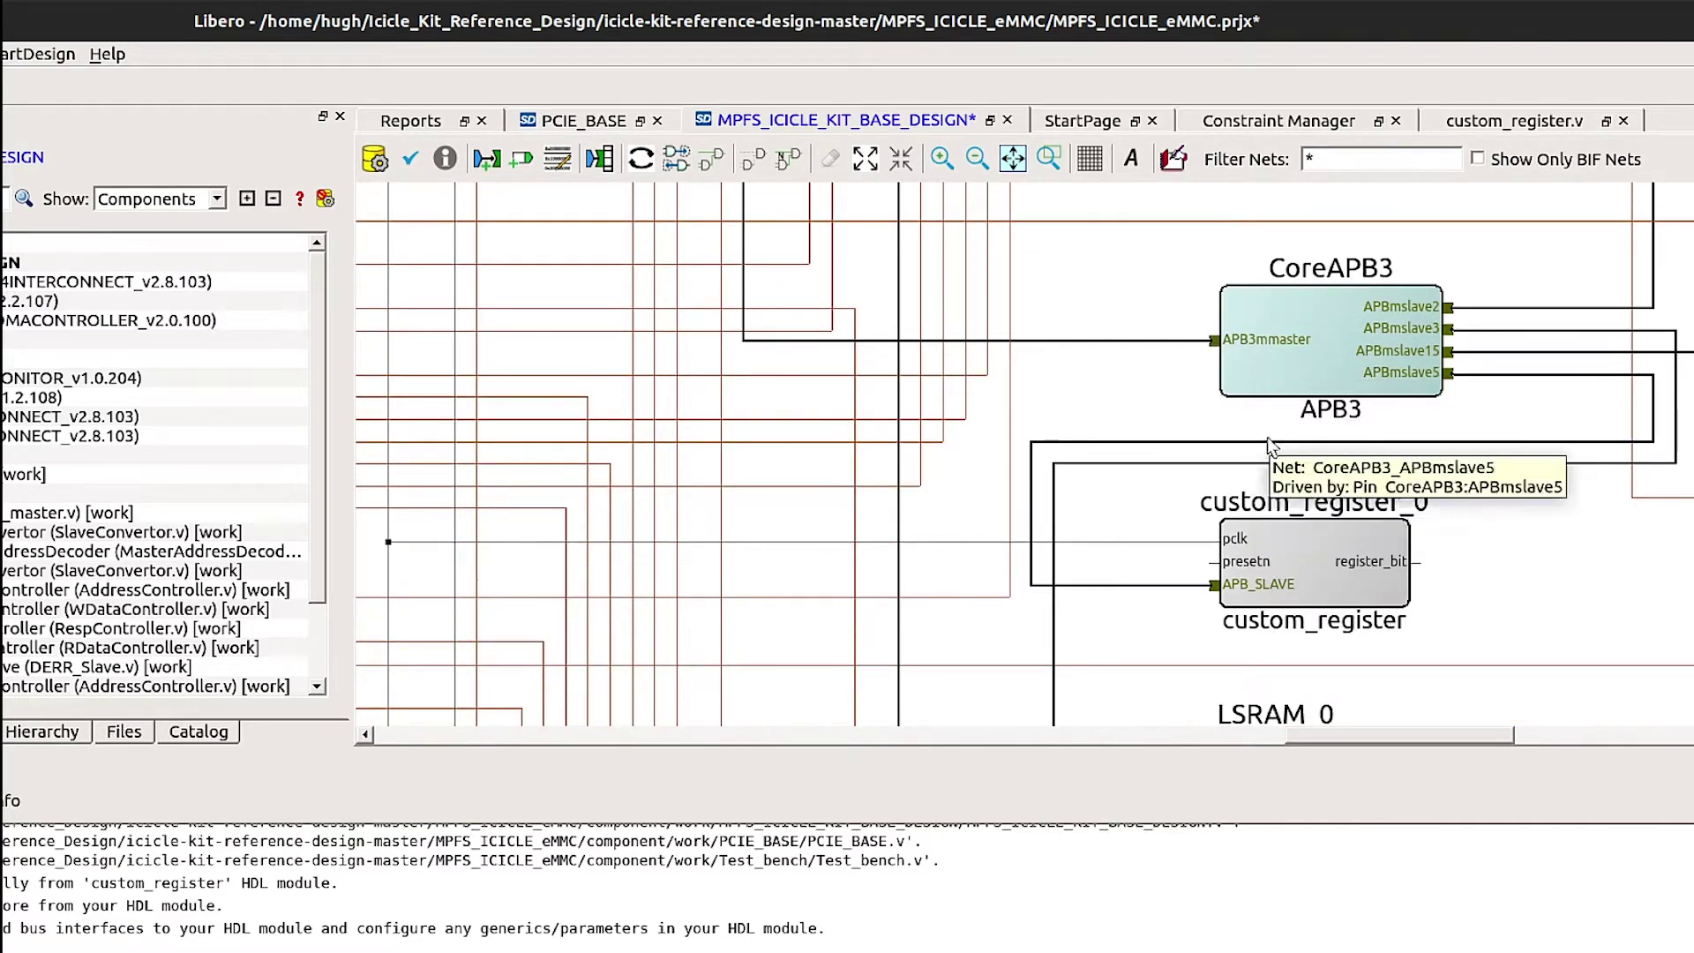
pyautogui.rightClick(1243, 573)
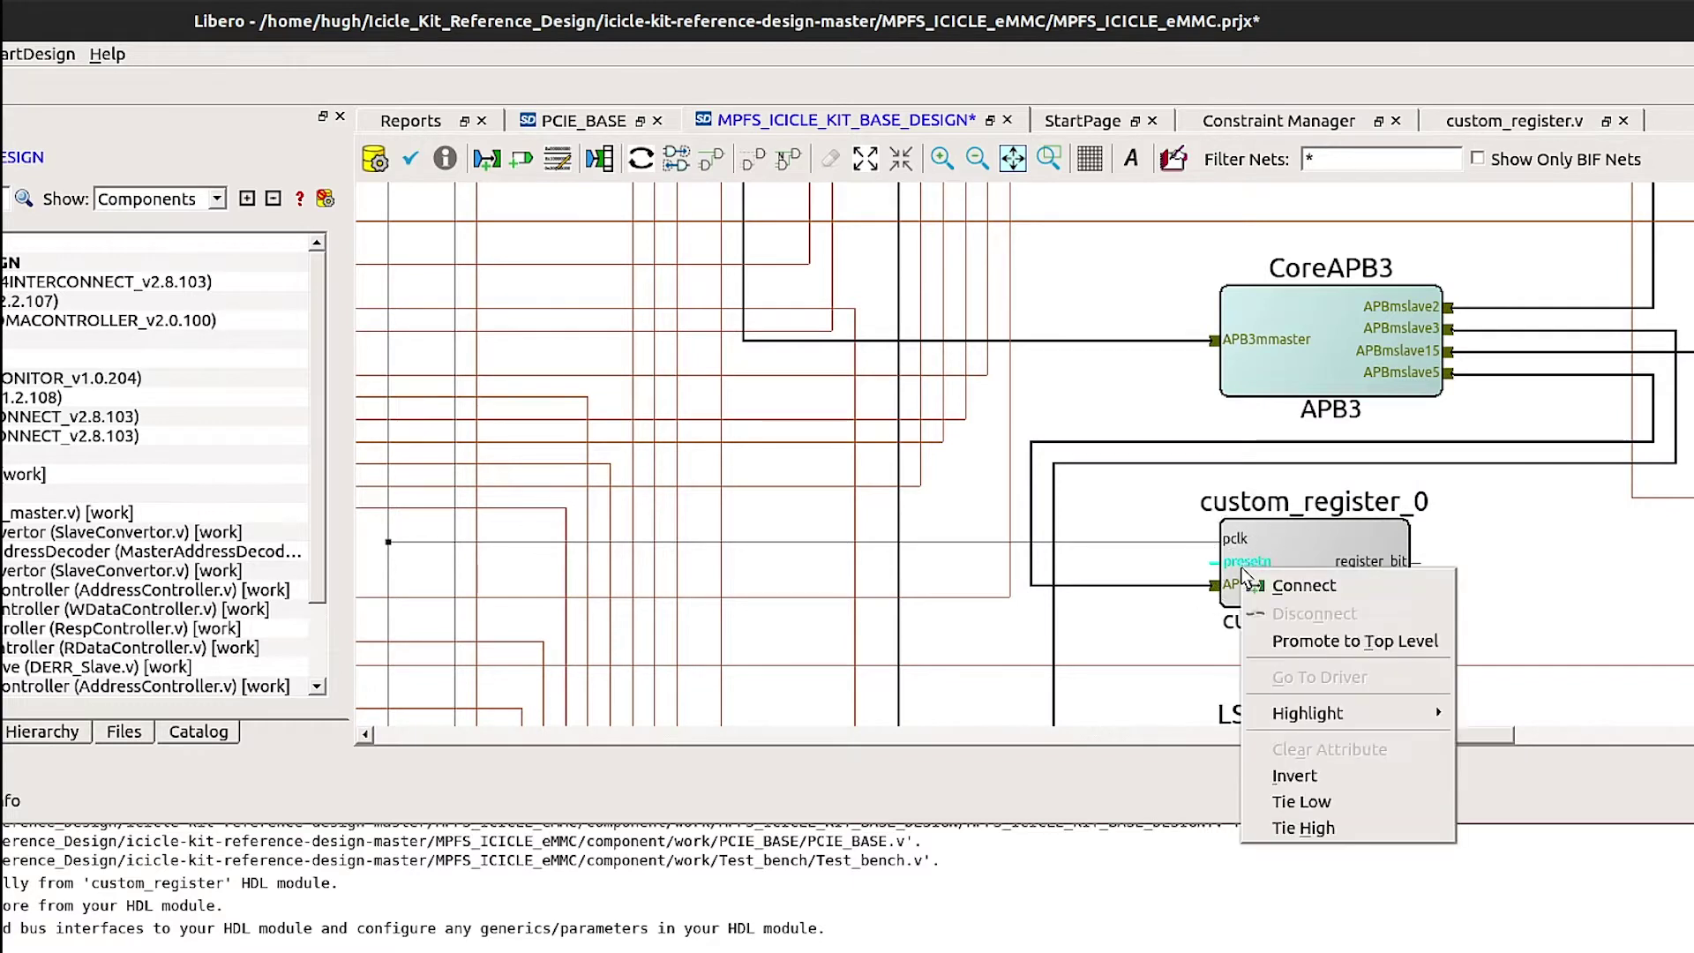
pyautogui.click(1278, 585)
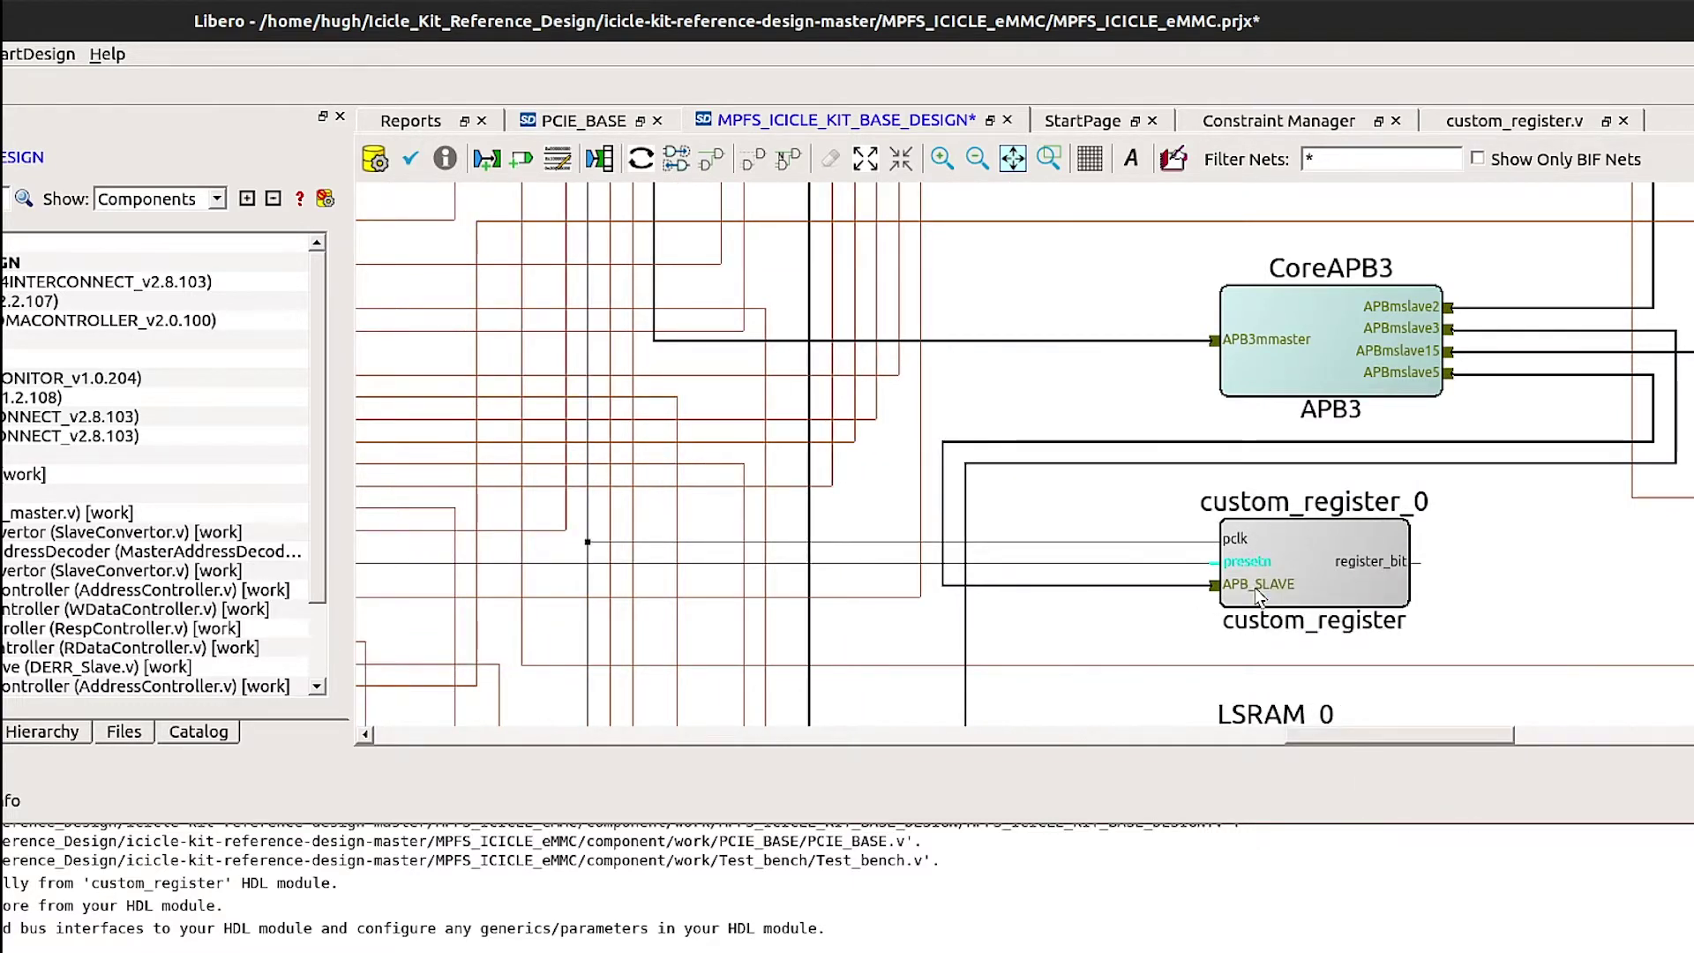
pyautogui.click(1372, 562)
pyautogui.moveTo(1373, 739); pyautogui.dragTo(1489, 763)
# - Disconnect the MSS GPIO_2_M2F_16 pin from its current net
pyautogui.keyDown('ctrl'); pyautogui.scroll(-3, 1387, 618); pyautogui.keyUp('ctrl')
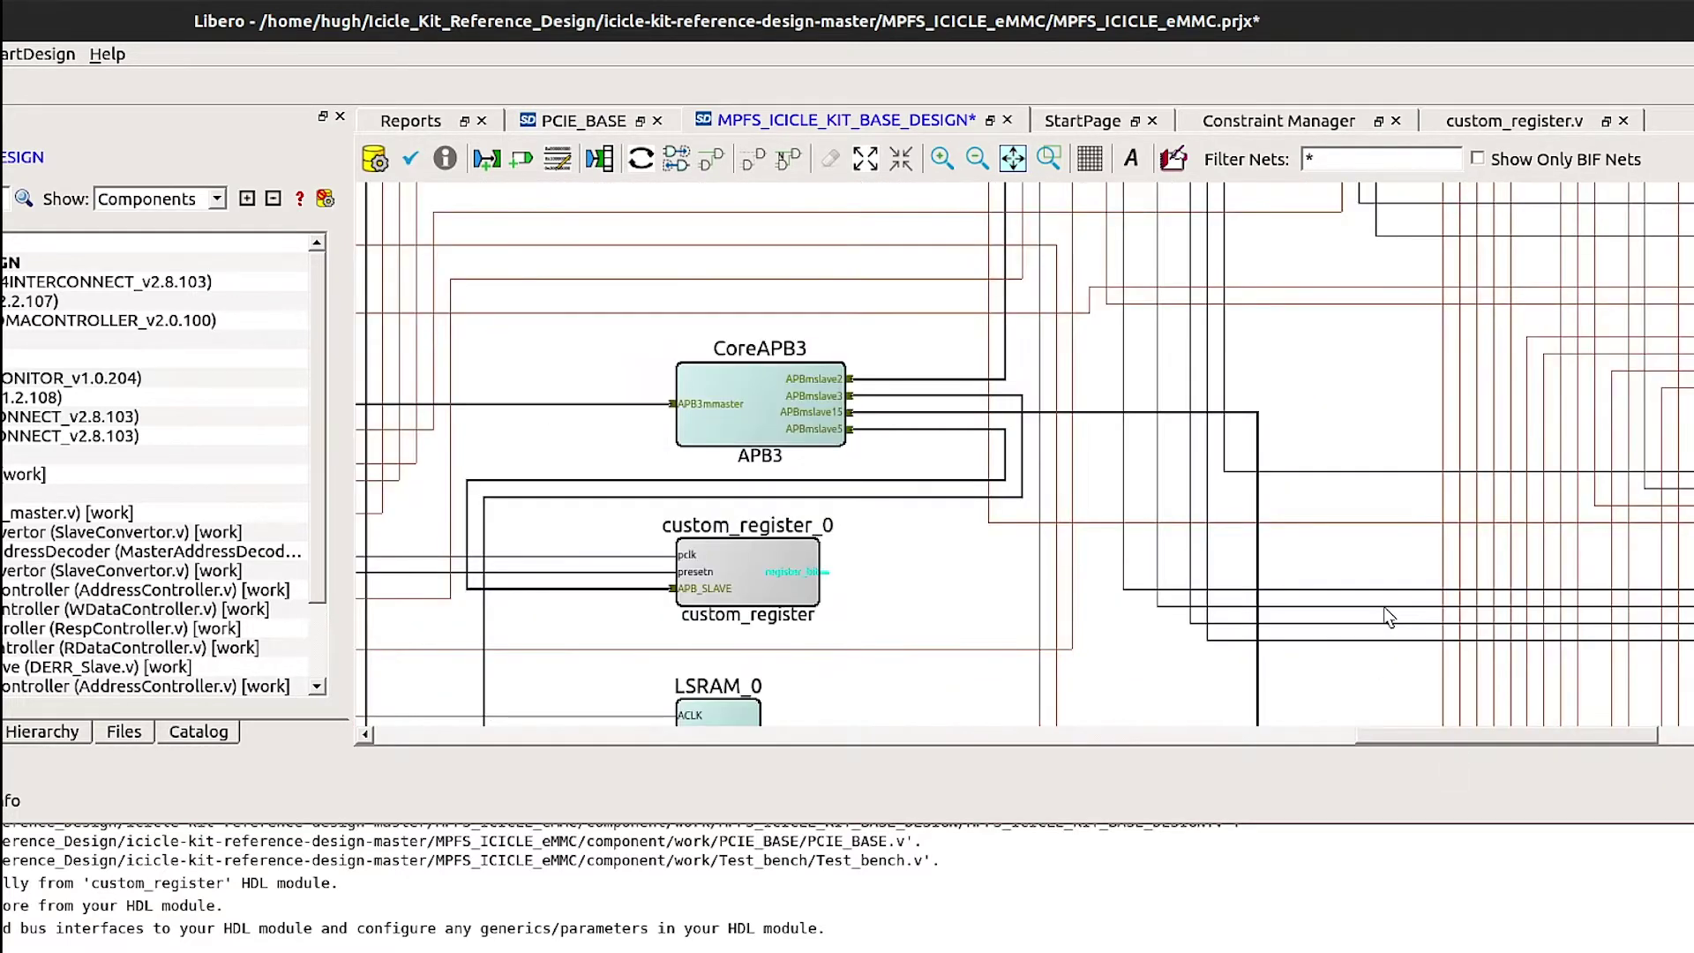
pyautogui.hscroll(5, 1515, 532)
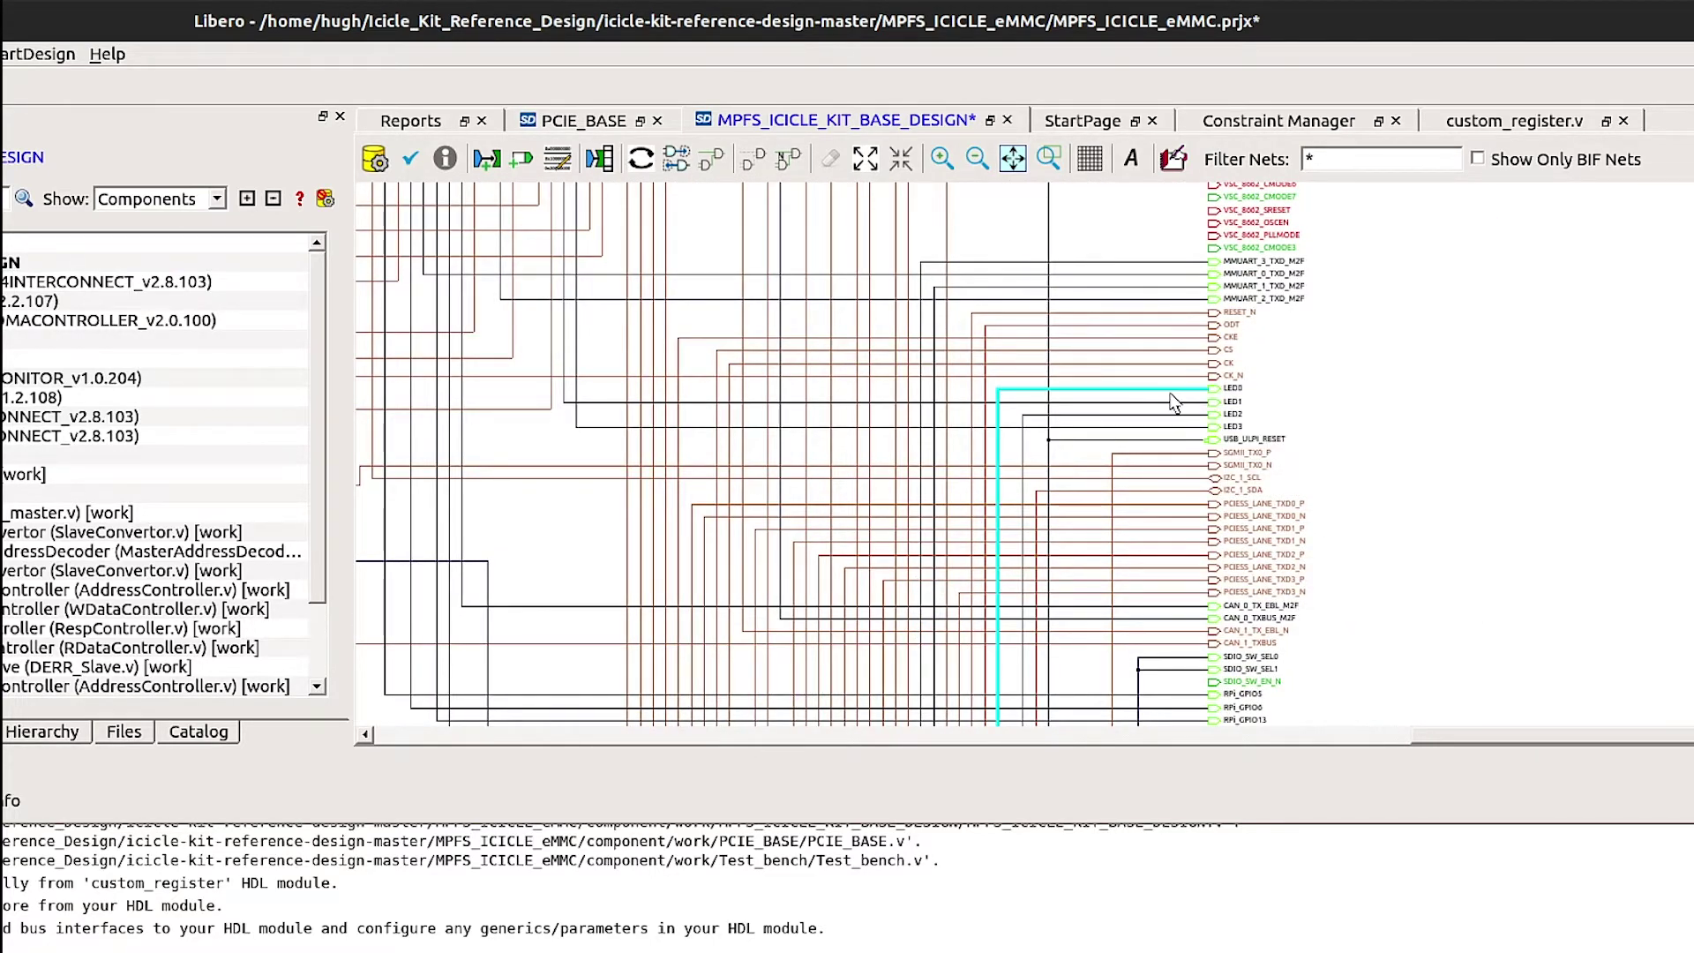
pyautogui.keyDown('ctrl'); pyautogui.scroll(-3, 1176, 402); pyautogui.keyUp('ctrl')
pyautogui.scroll(-2, 1147, 371)
pyautogui.hscroll(-2, 1146, 370)
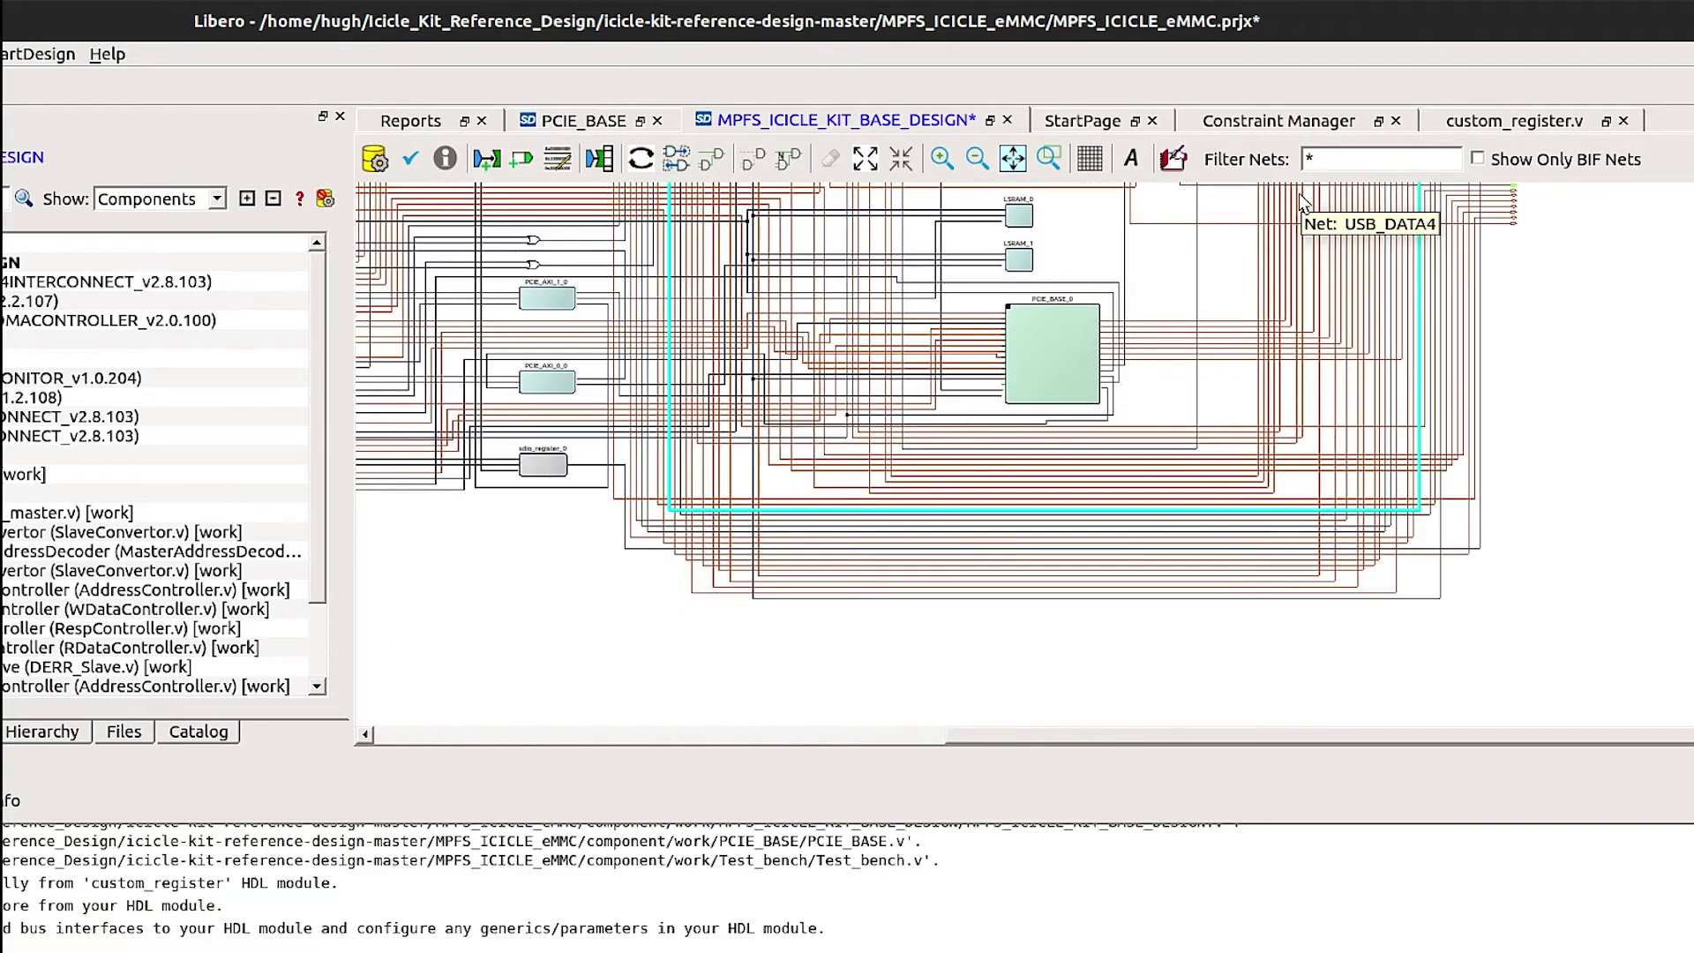
pyautogui.hscroll(-1, 926, 494)
pyautogui.scroll(5, 862, 607)
pyautogui.hscroll(-4, 829, 732)
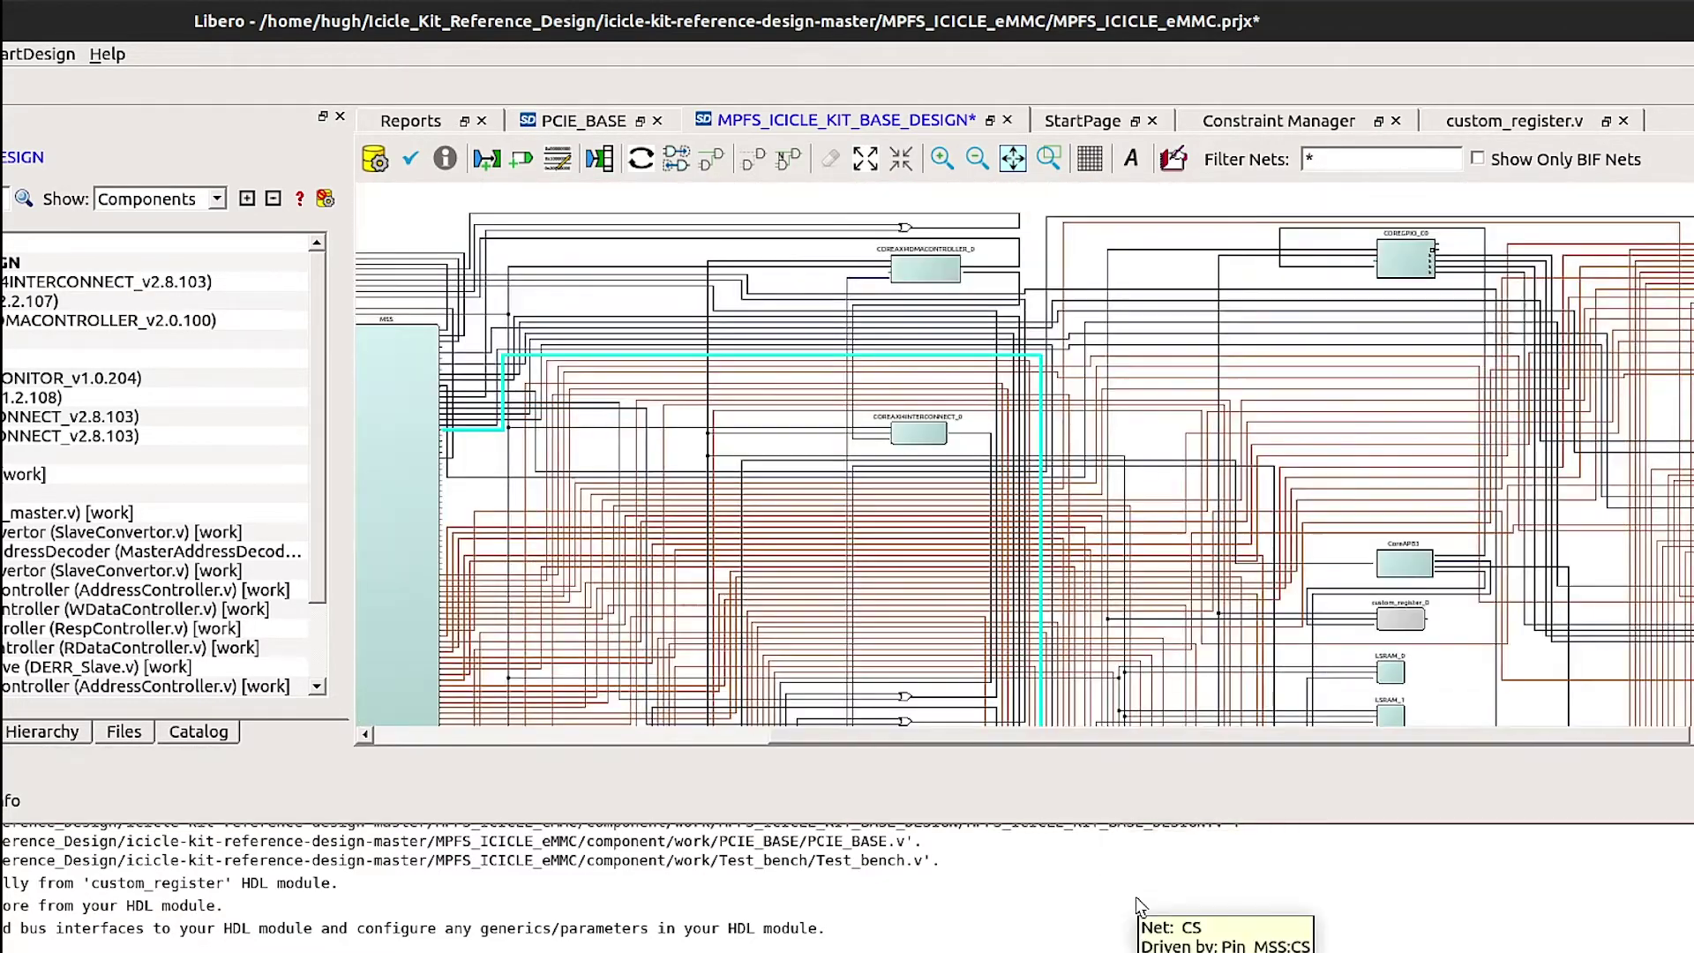
pyautogui.keyDown('ctrl'); pyautogui.scroll(4, 469, 596); pyautogui.keyUp('ctrl')
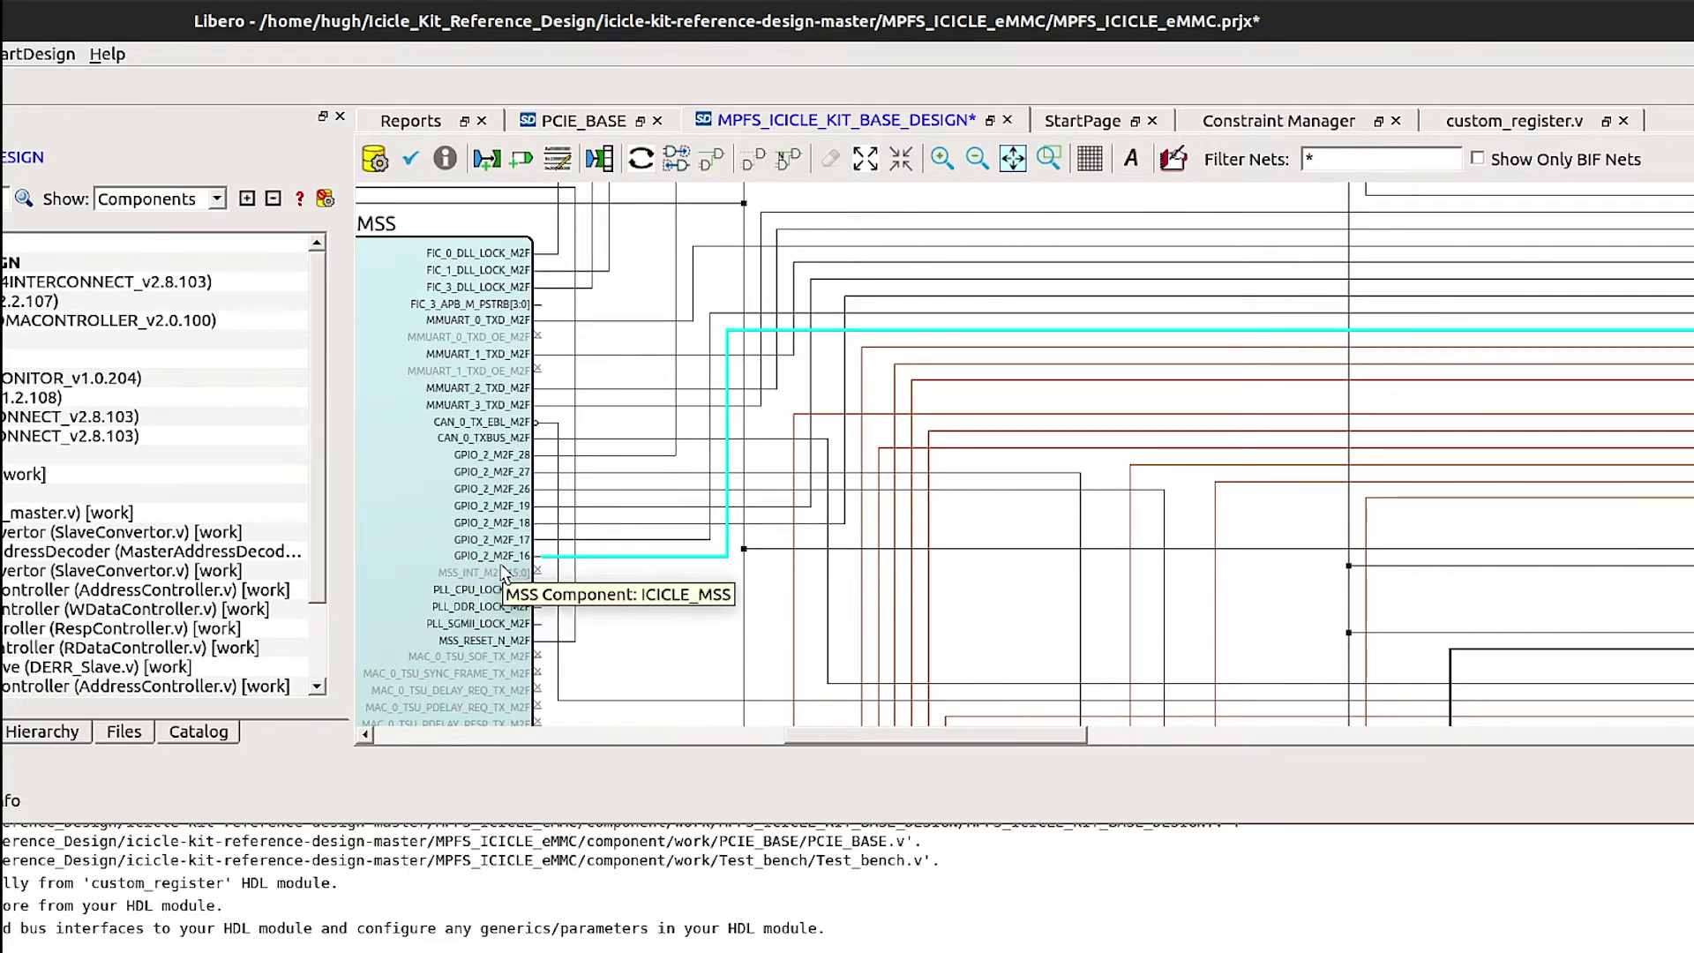
pyautogui.keyDown('ctrl'); pyautogui.scroll(-2, 1049, 540); pyautogui.keyUp('ctrl')
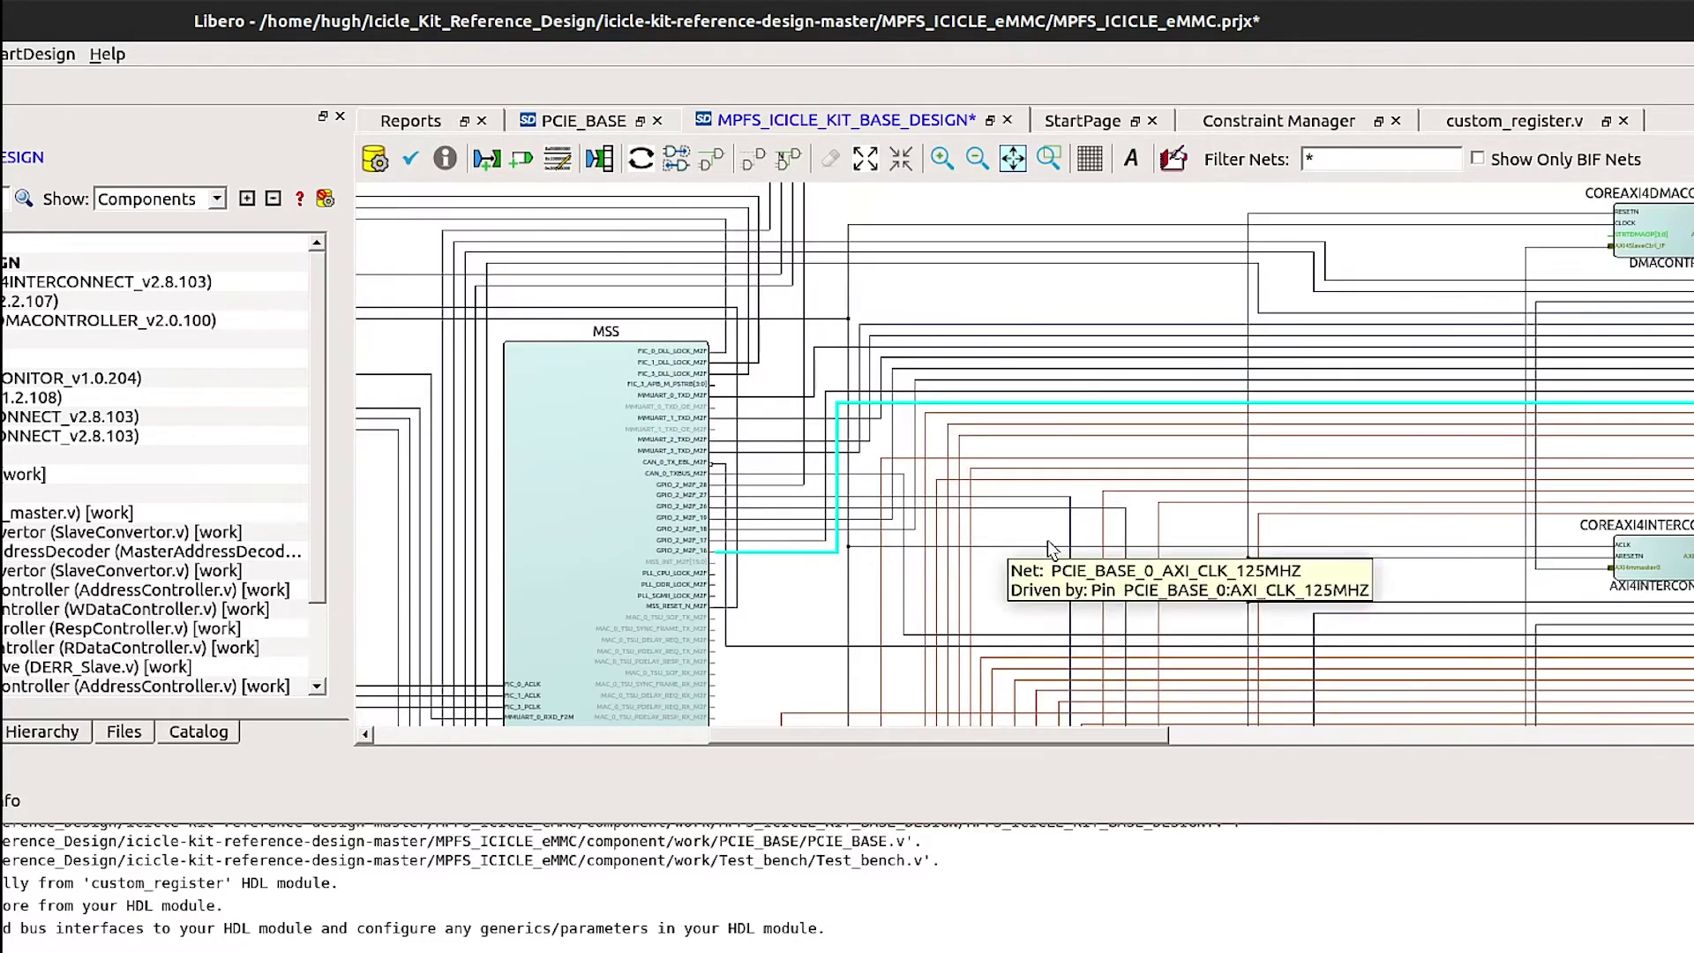
pyautogui.rightClick(689, 558)
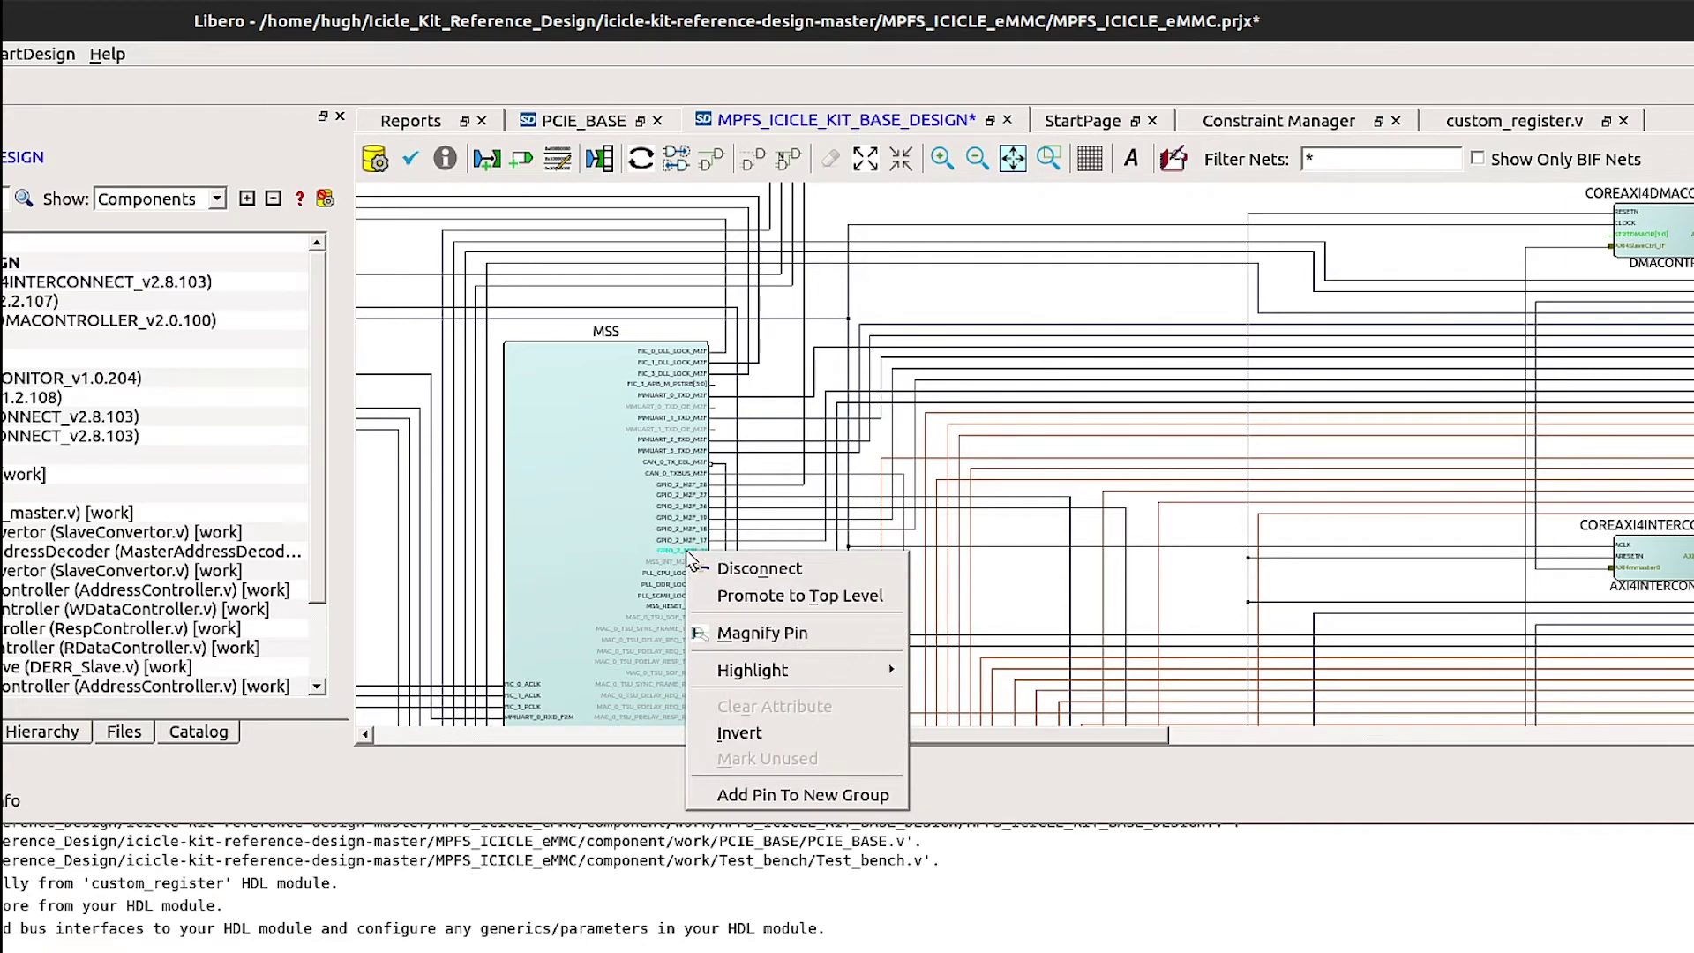
pyautogui.click(759, 568)
# - Zoom in on custom_register_0 below CoreAPB3 to check its pclk, presetn and APB_SLAVE wiring
pyautogui.hscroll(10, 618, 494)
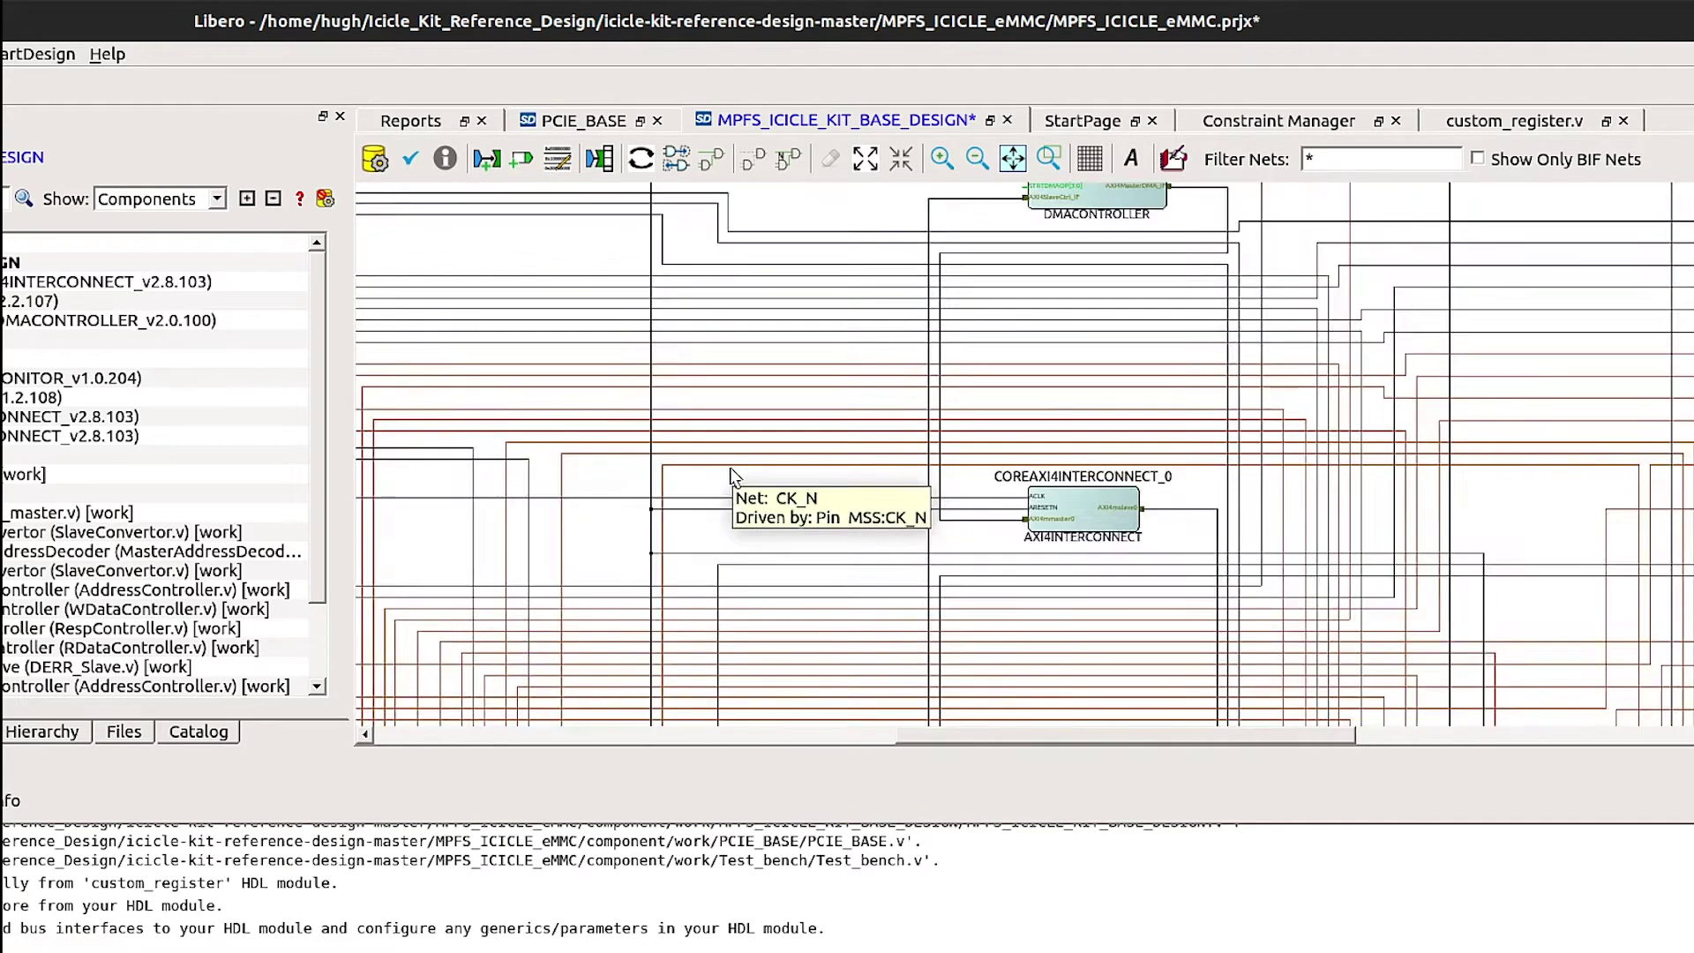
pyautogui.hscroll(10, 1229, 491)
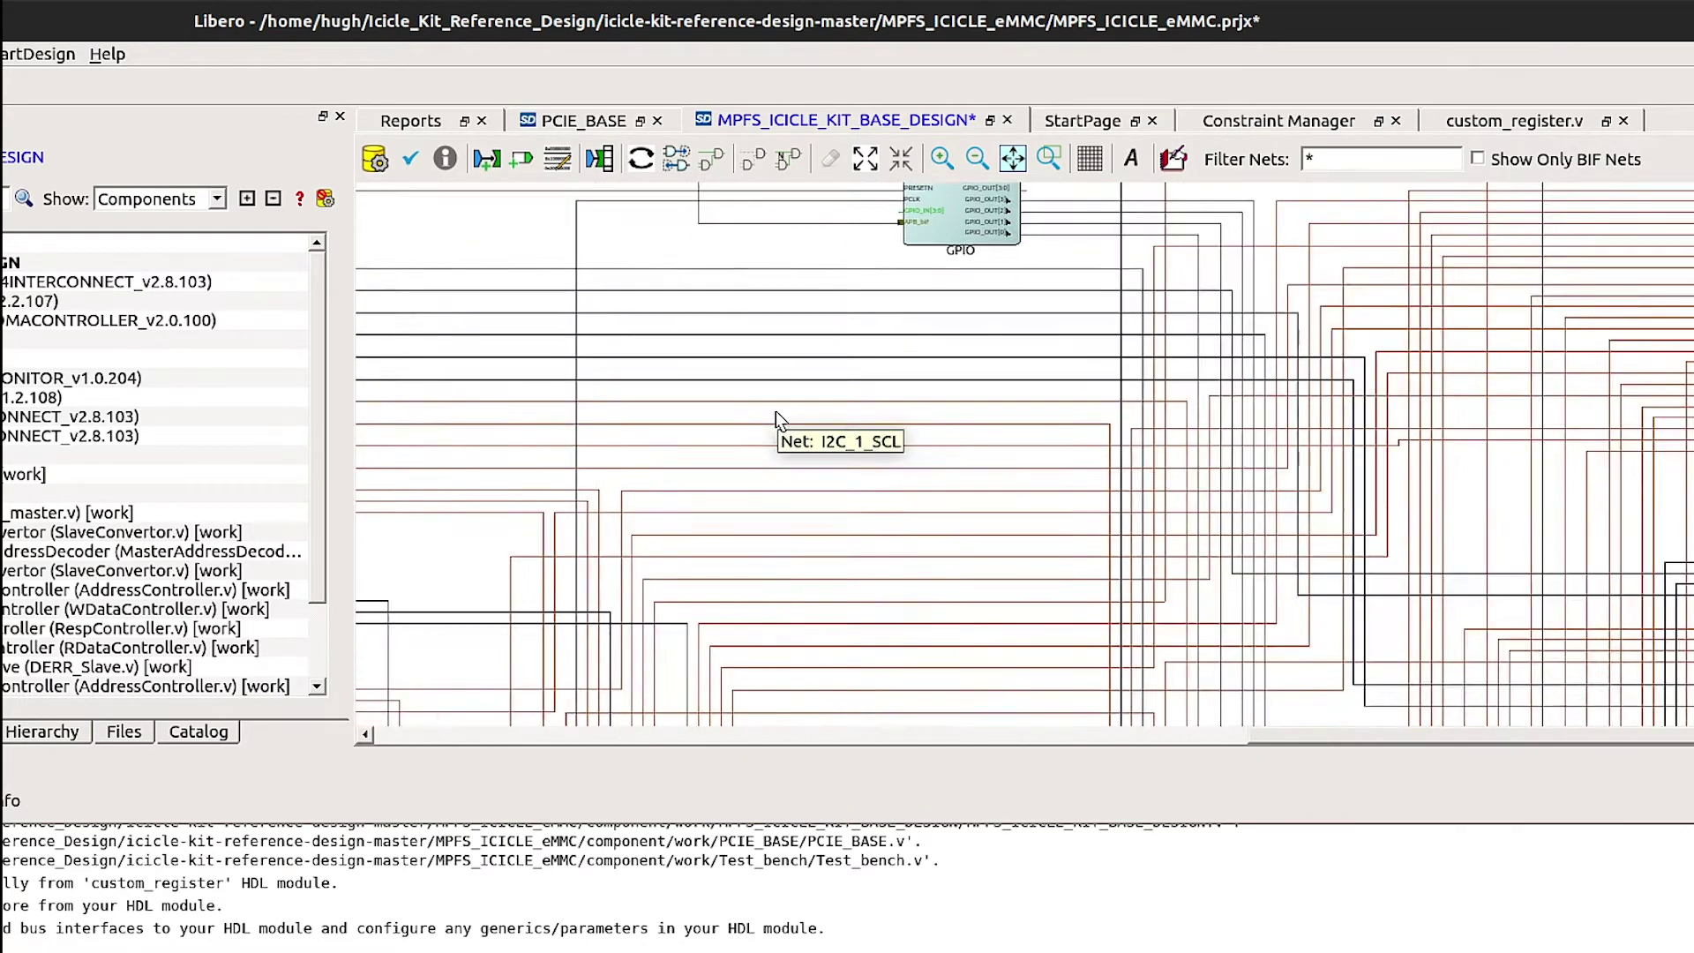
pyautogui.scroll(-3, 1109, 512)
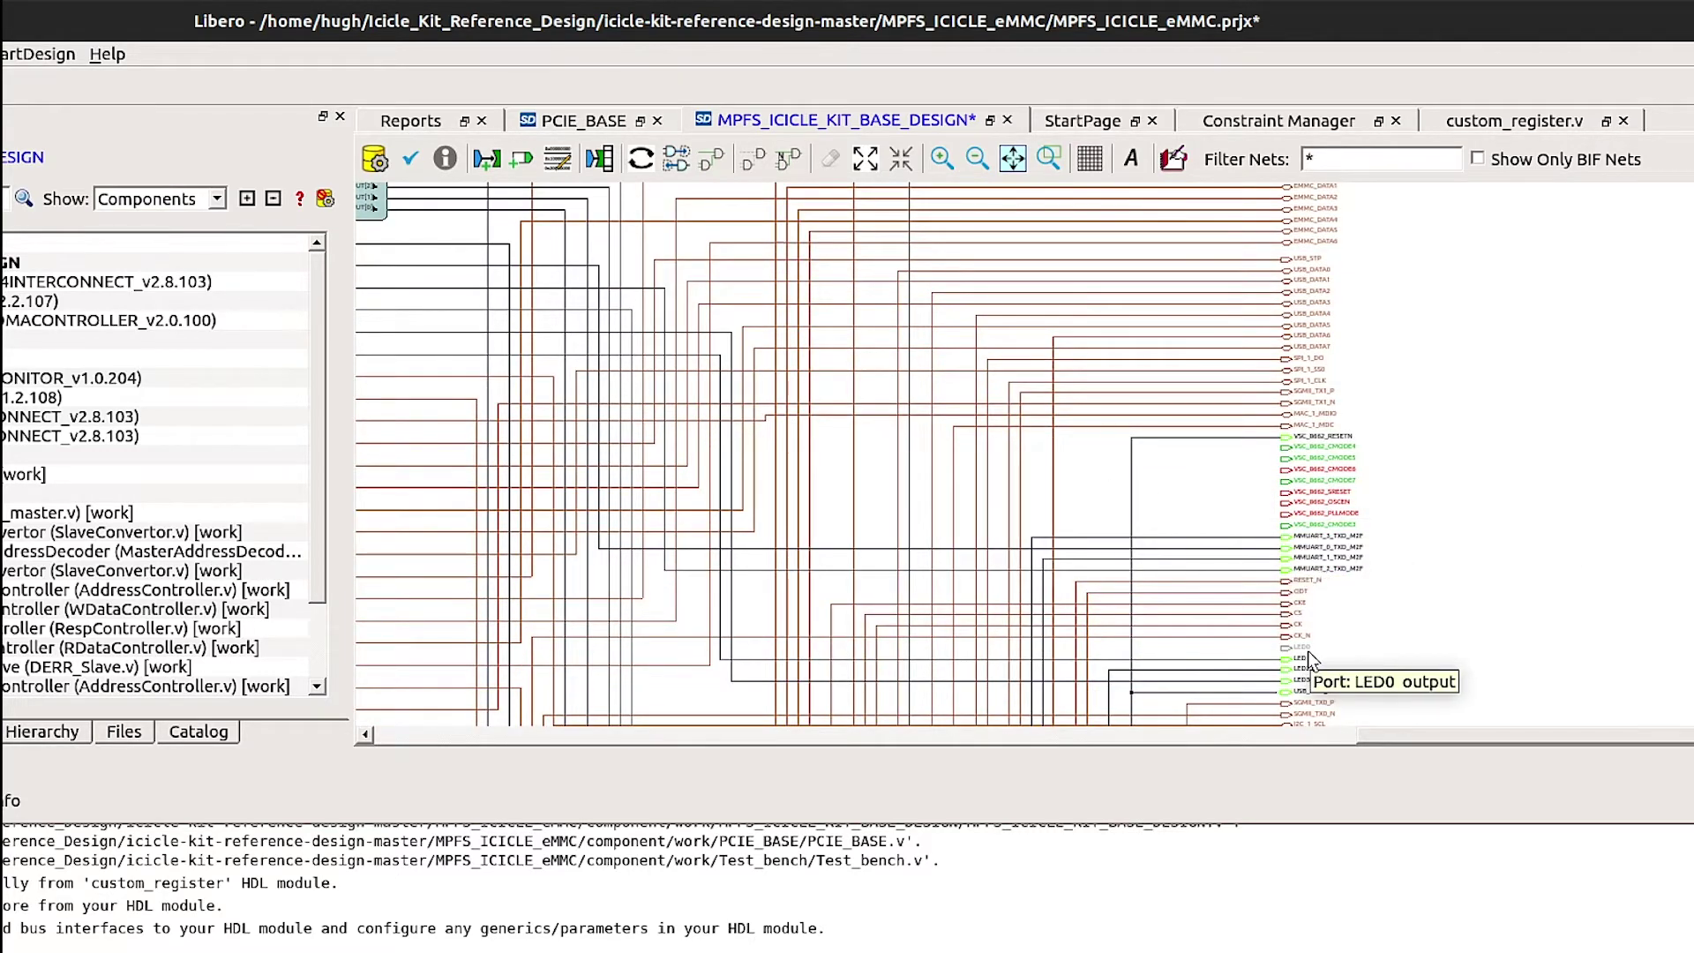
pyautogui.keyDown('ctrl'); pyautogui.scroll(2, 1310, 657); pyautogui.keyUp('ctrl')
pyautogui.keyDown('ctrl'); pyautogui.scroll(-4, 1310, 657); pyautogui.keyUp('ctrl')
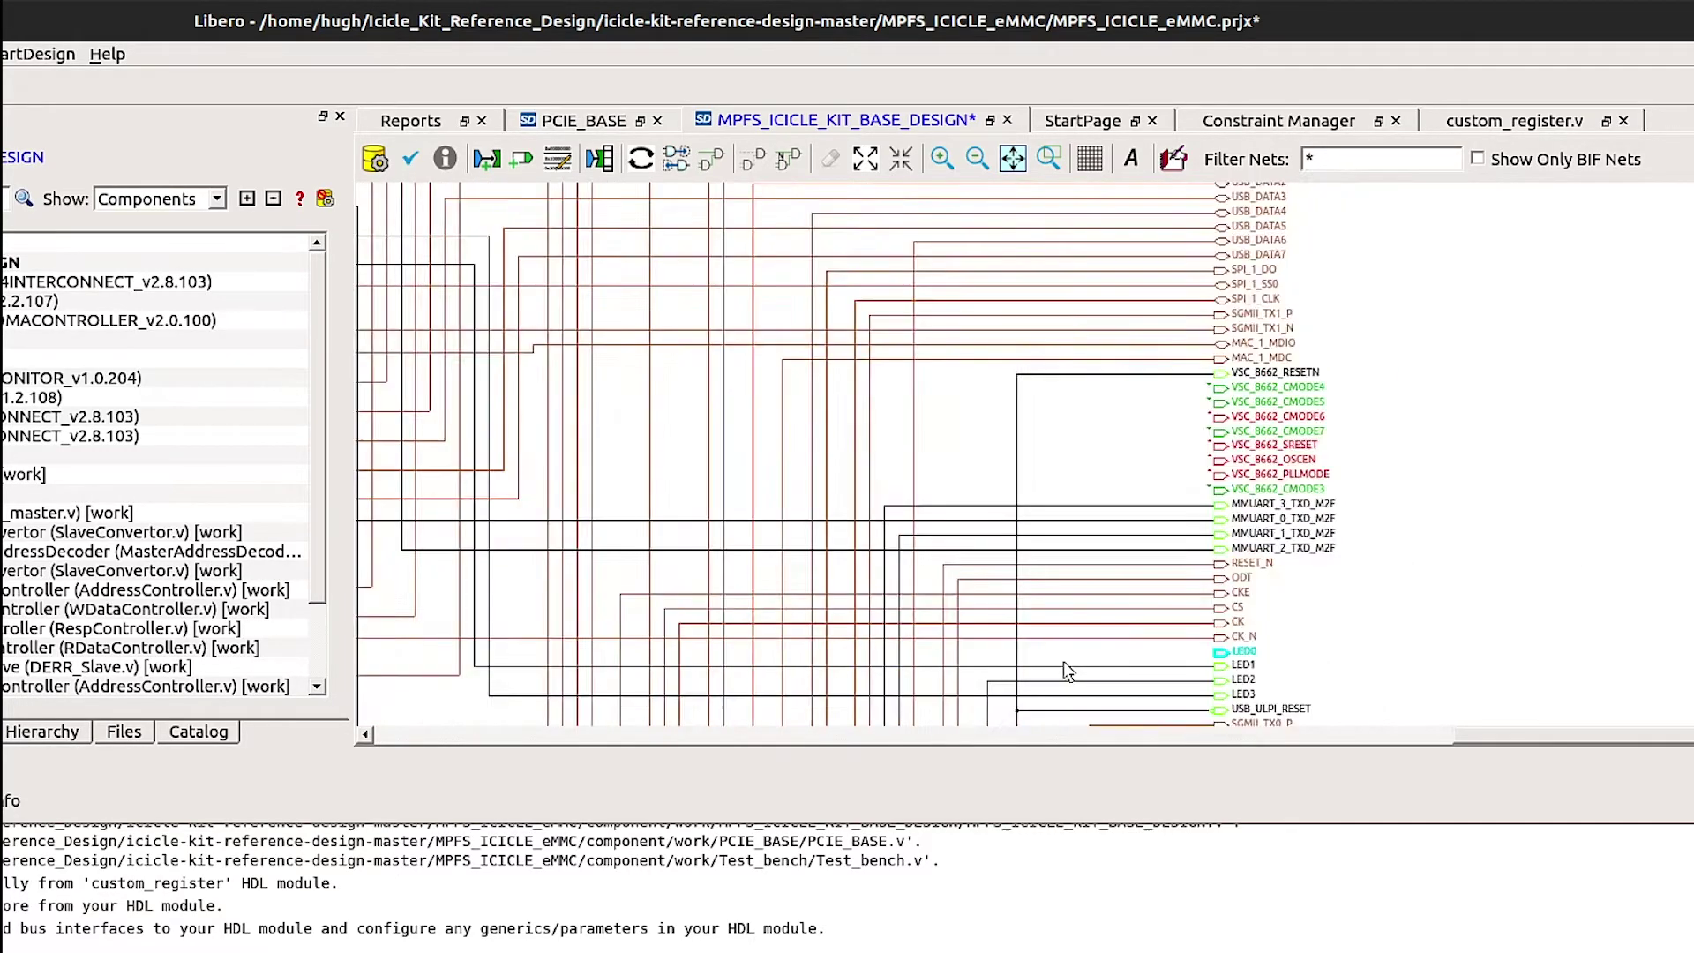
pyautogui.scroll(-1, 1478, 291)
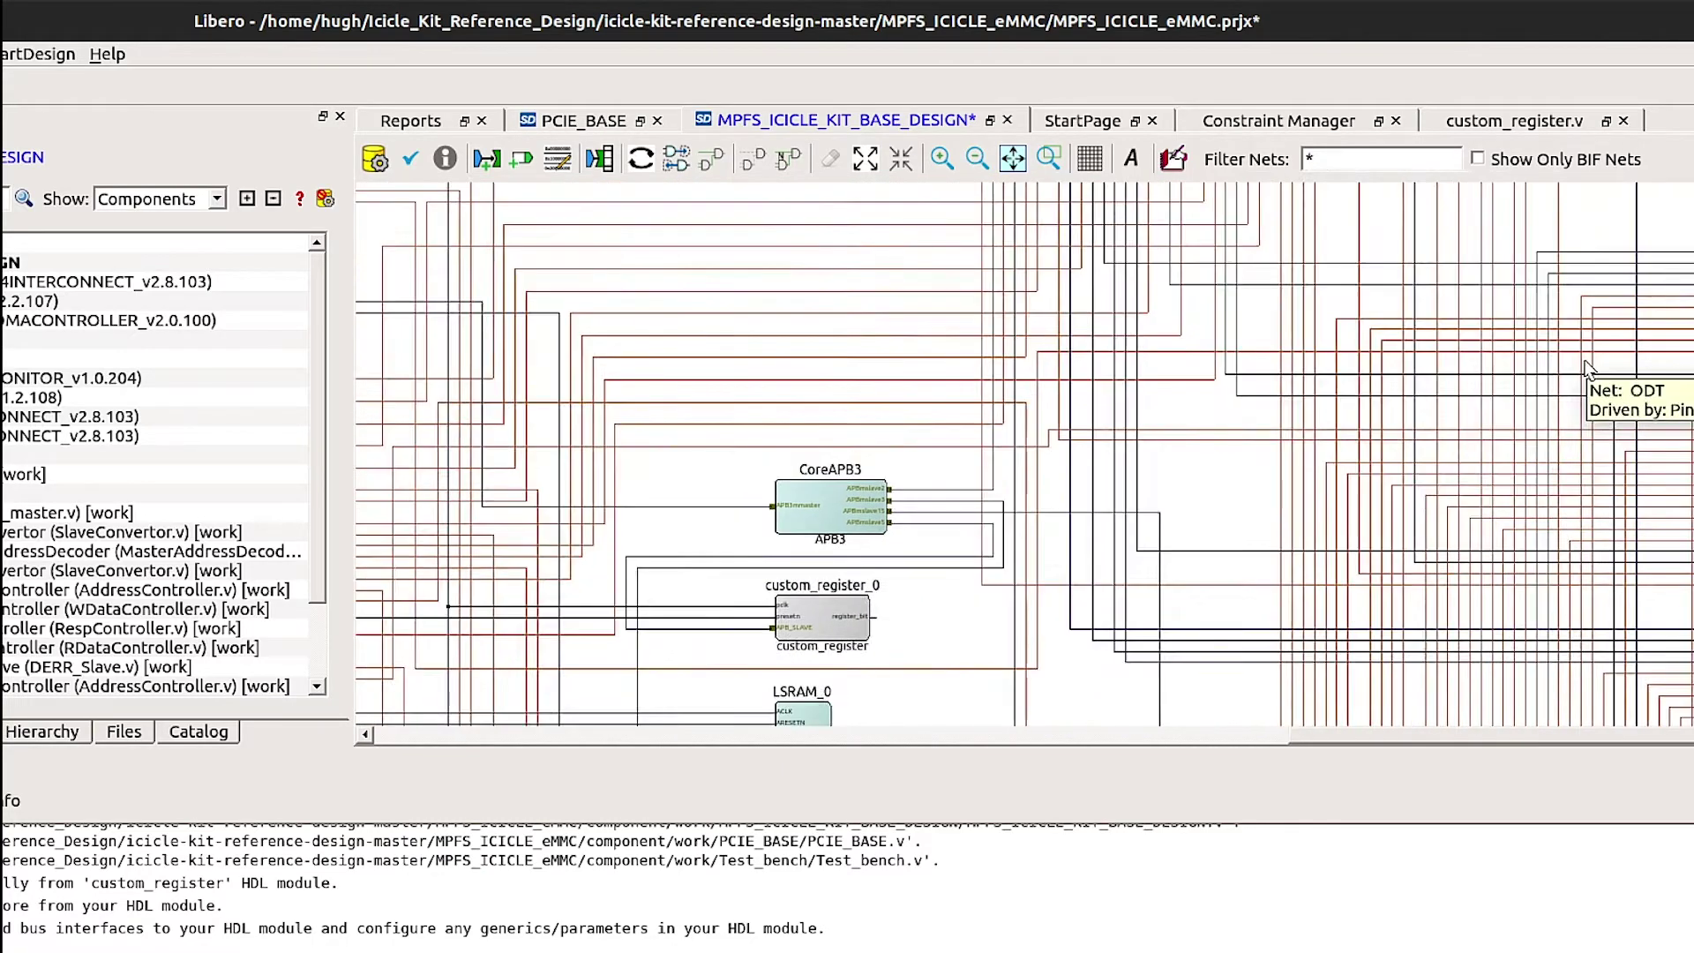
pyautogui.keyDown('shift'); pyautogui.hscroll(-2, 1473, 317); pyautogui.keyUp('shift')
pyautogui.keyDown('ctrl'); pyautogui.scroll(1, 886, 554); pyautogui.keyUp('ctrl')
pyautogui.keyDown('ctrl'); pyautogui.scroll(1, 887, 554); pyautogui.keyUp('ctrl')
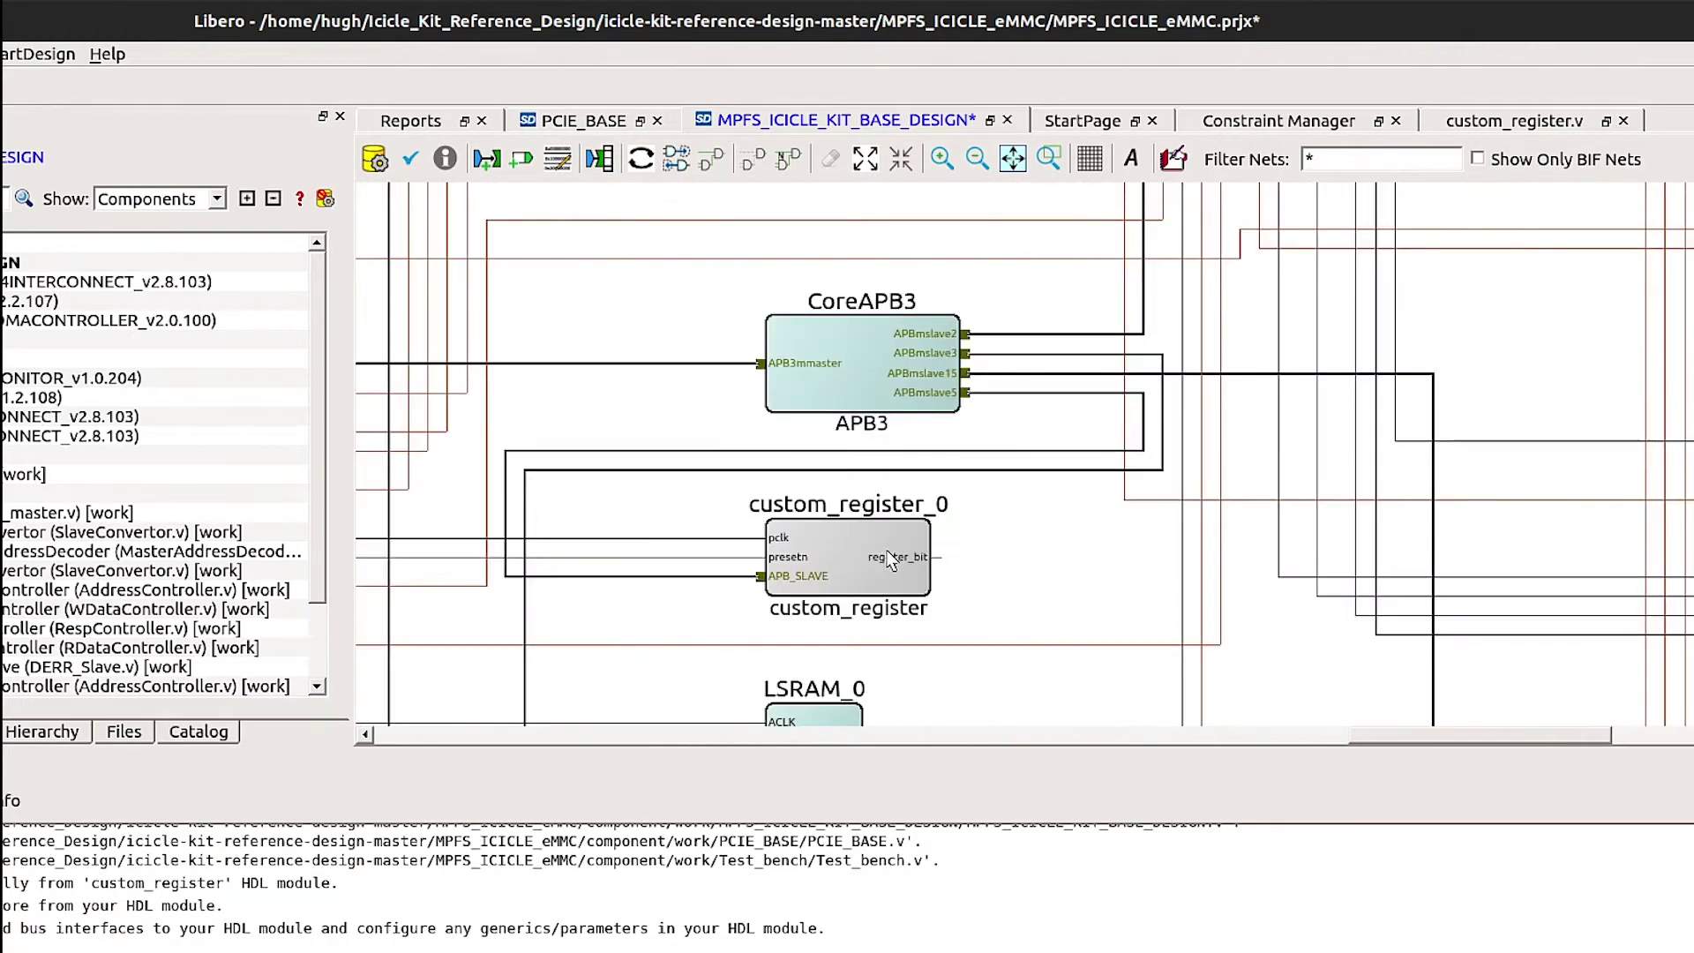
# - Wire custom_register_0's register_bit output to the LED0 net
pyautogui.rightClick(891, 567)
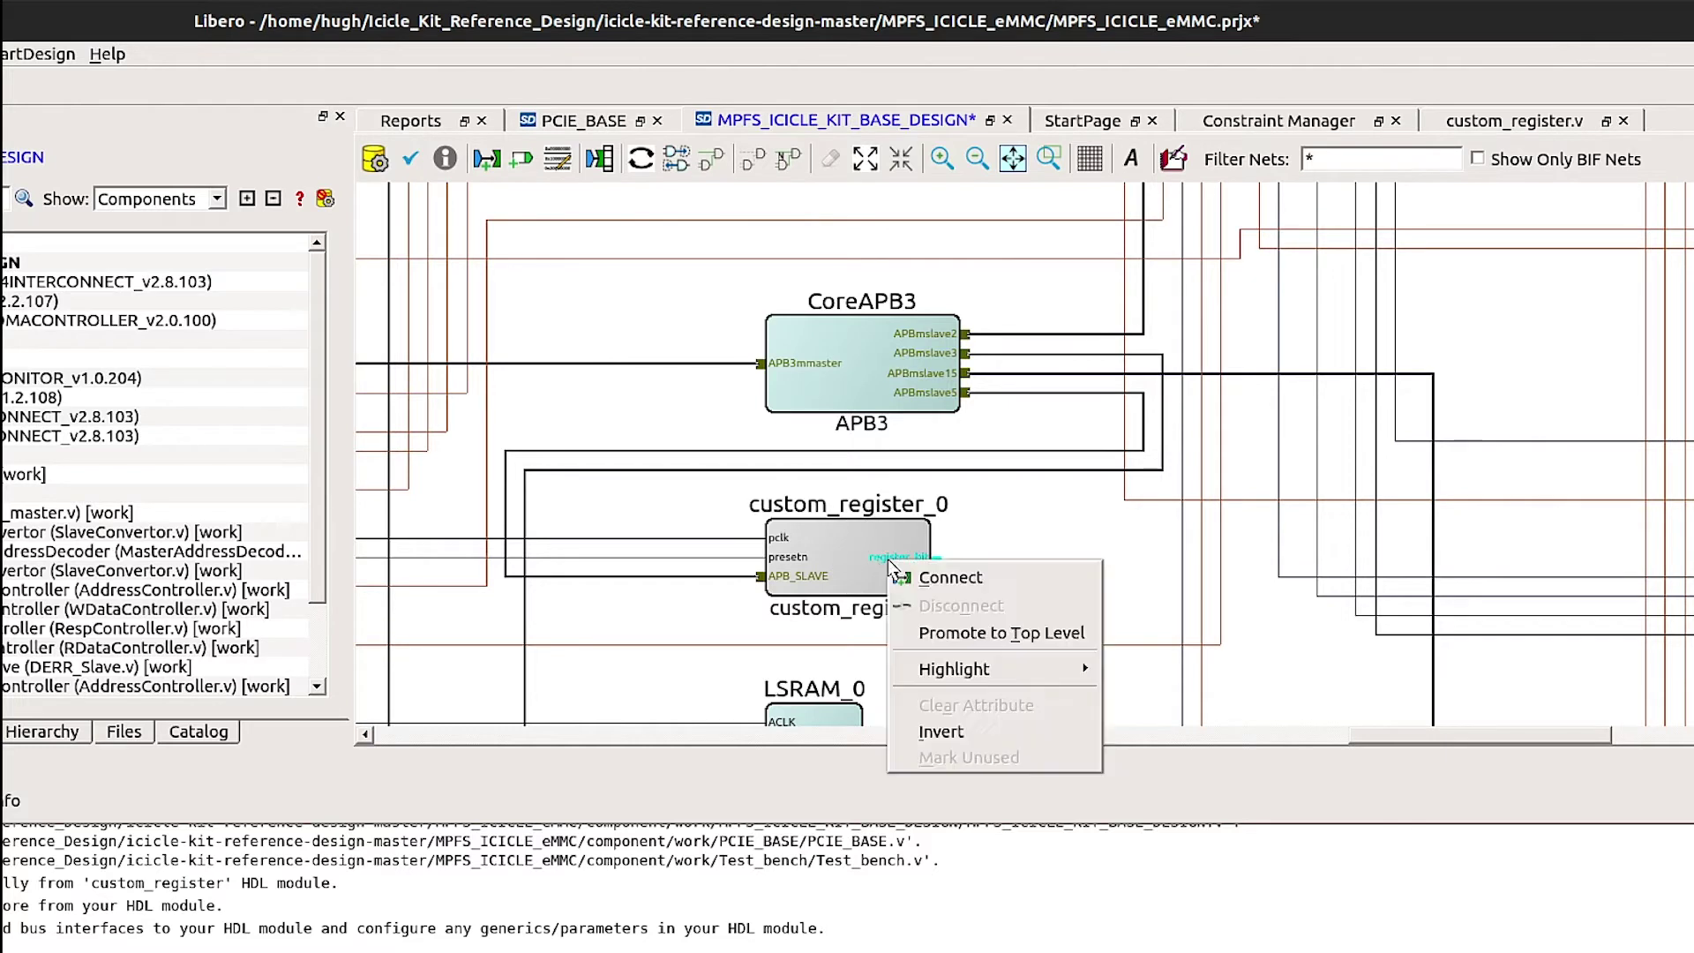
pyautogui.click(921, 579)
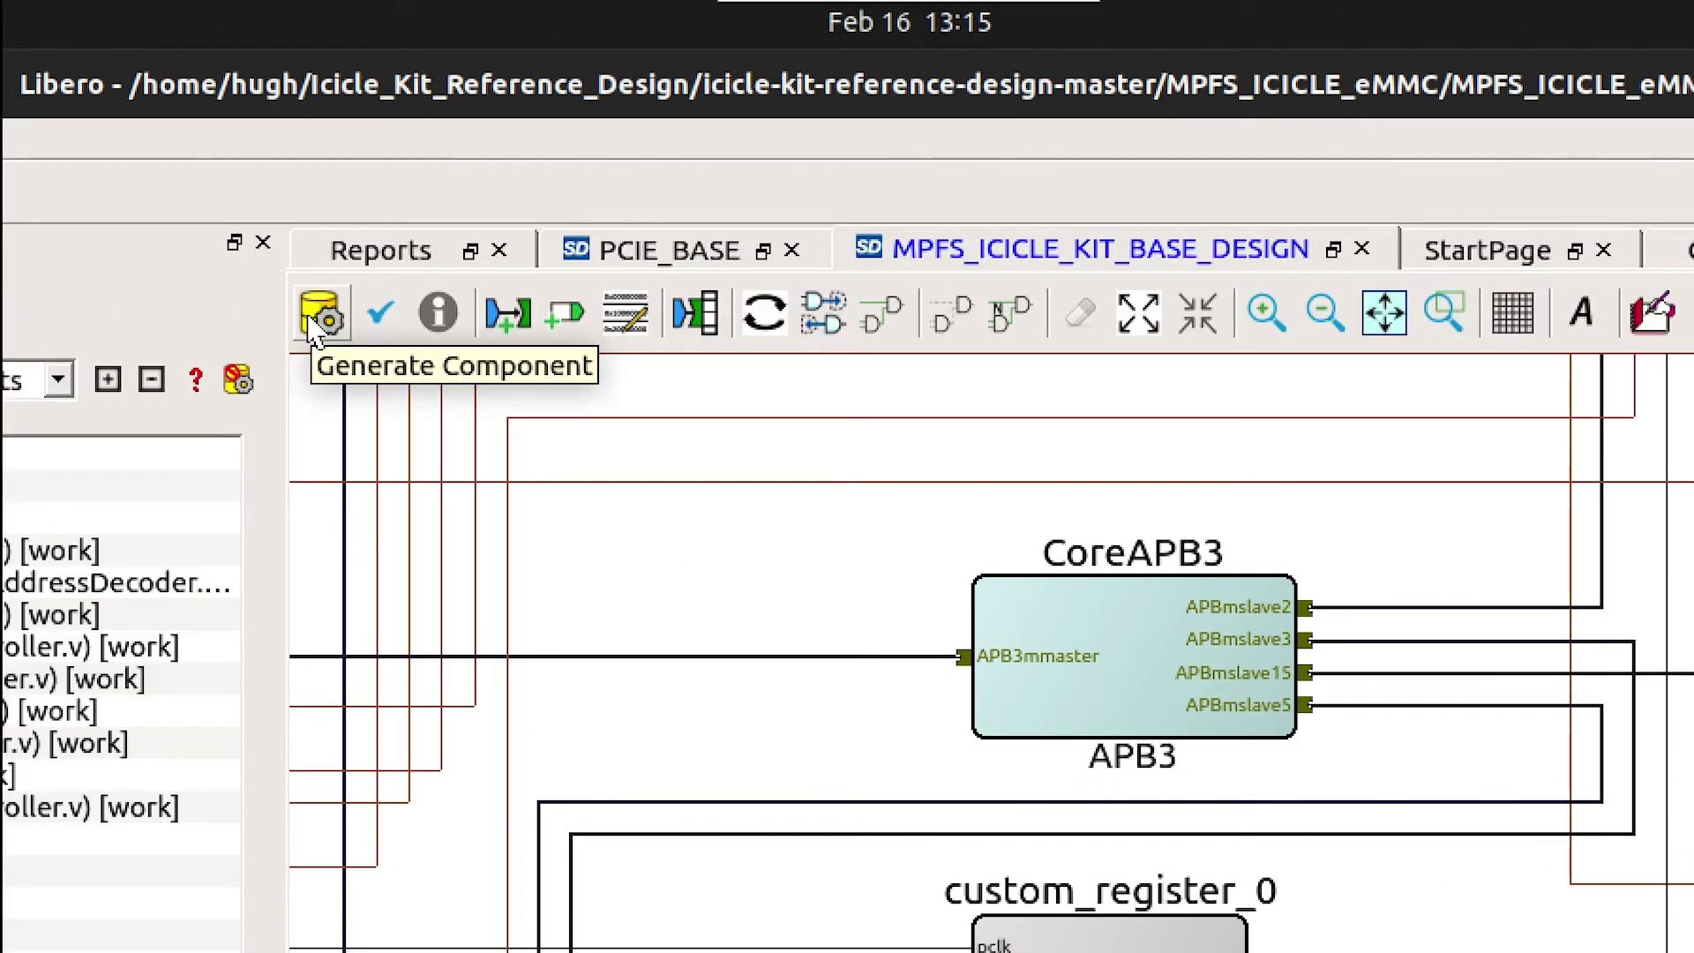
pyautogui.click(619, 322)
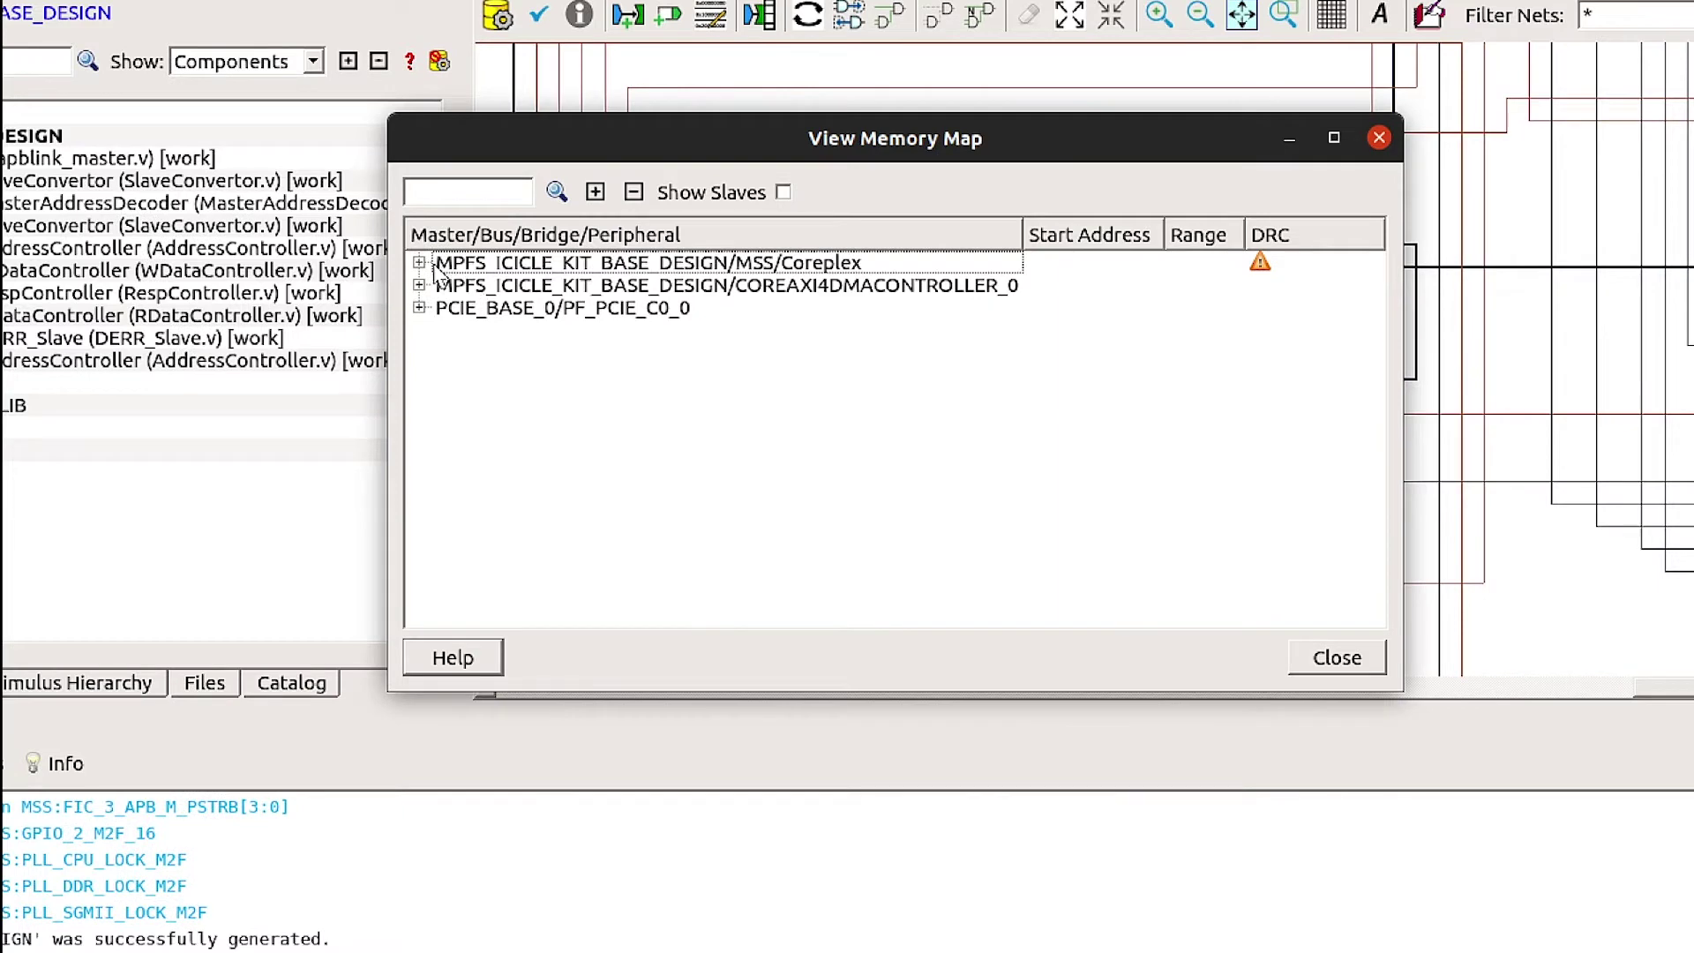
pyautogui.click(420, 263)
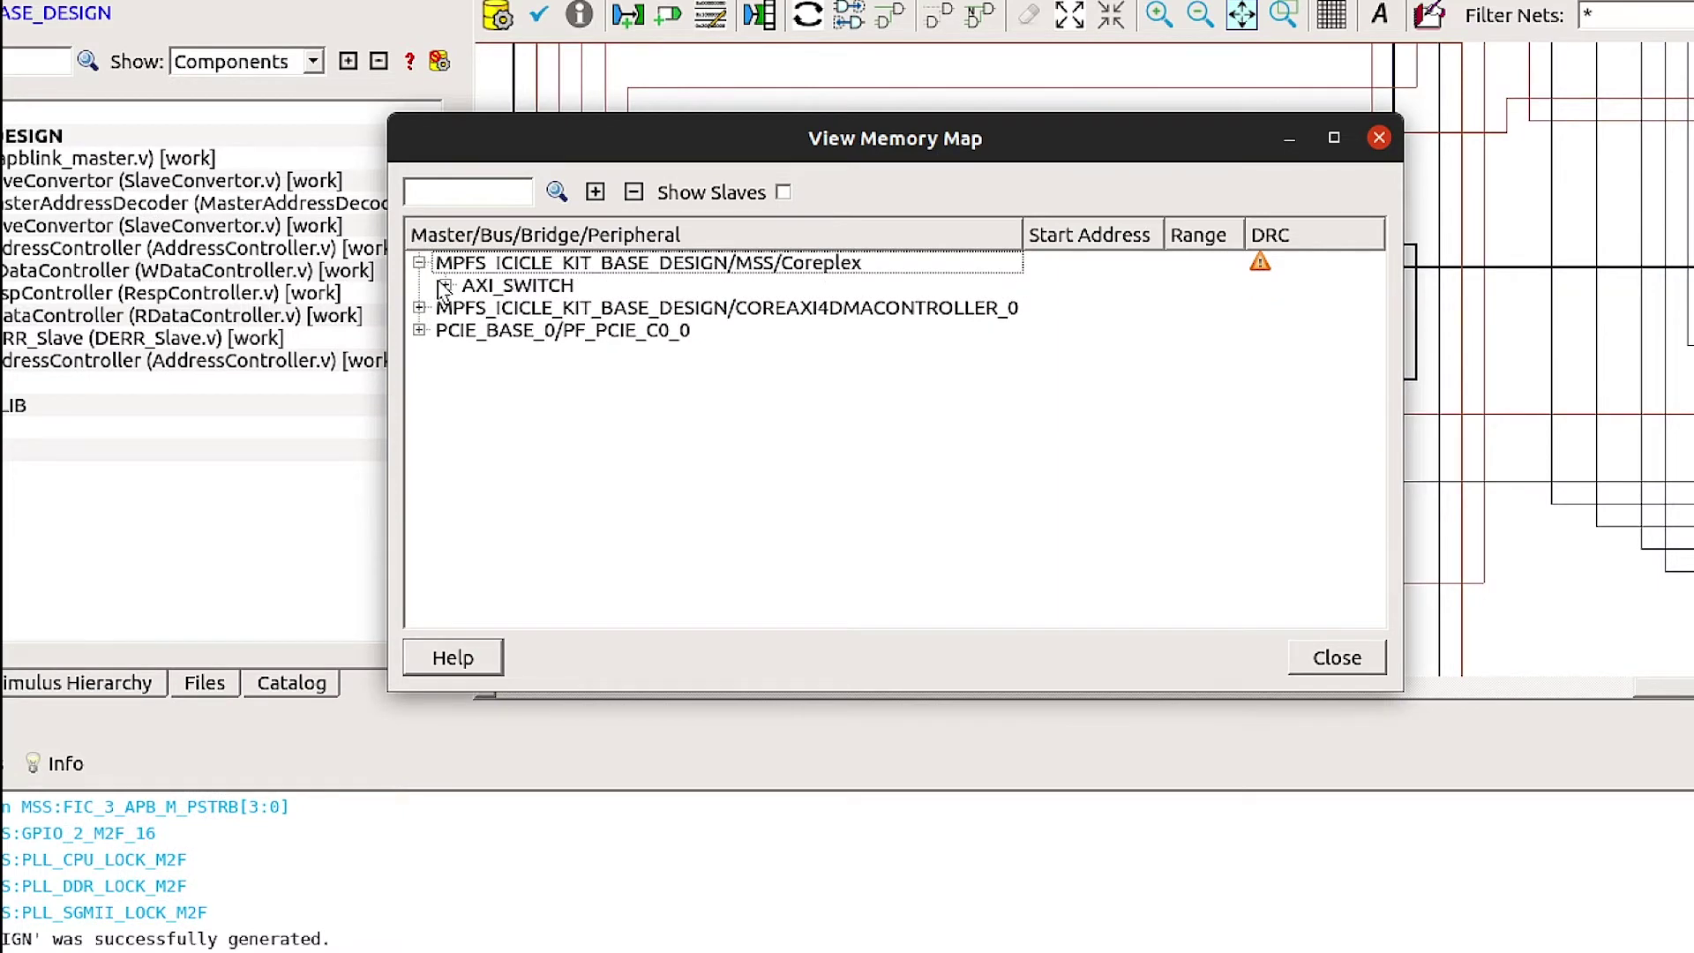
pyautogui.click(446, 285)
pyautogui.click(563, 399)
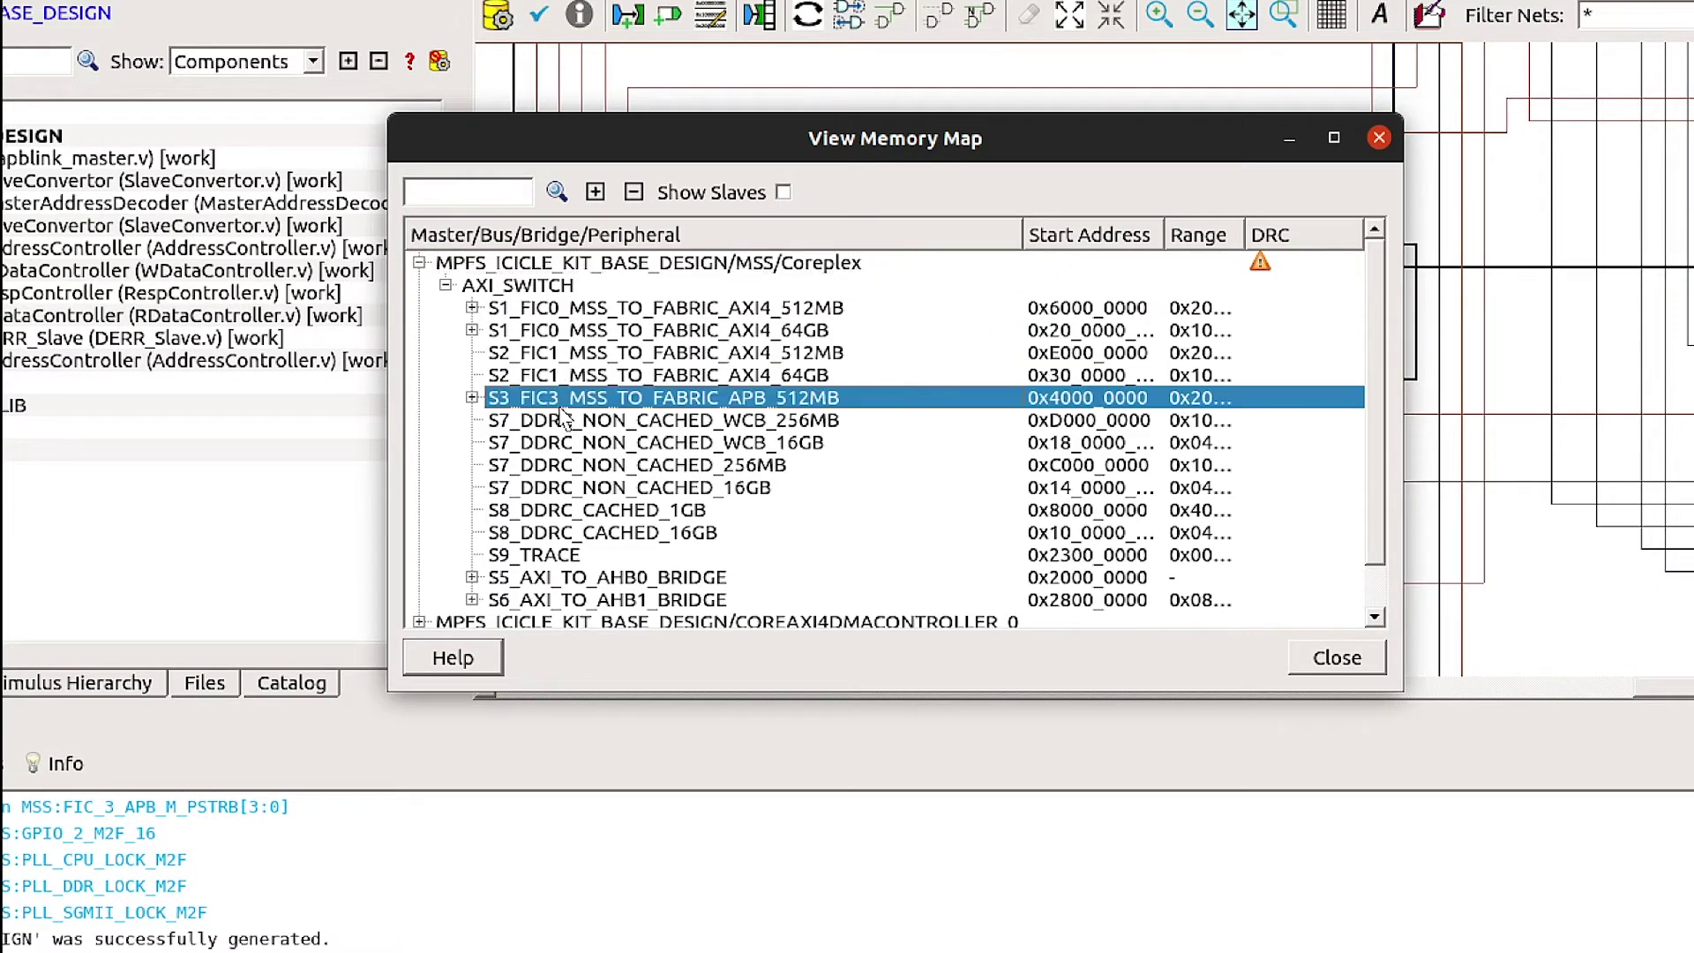
pyautogui.click(472, 397)
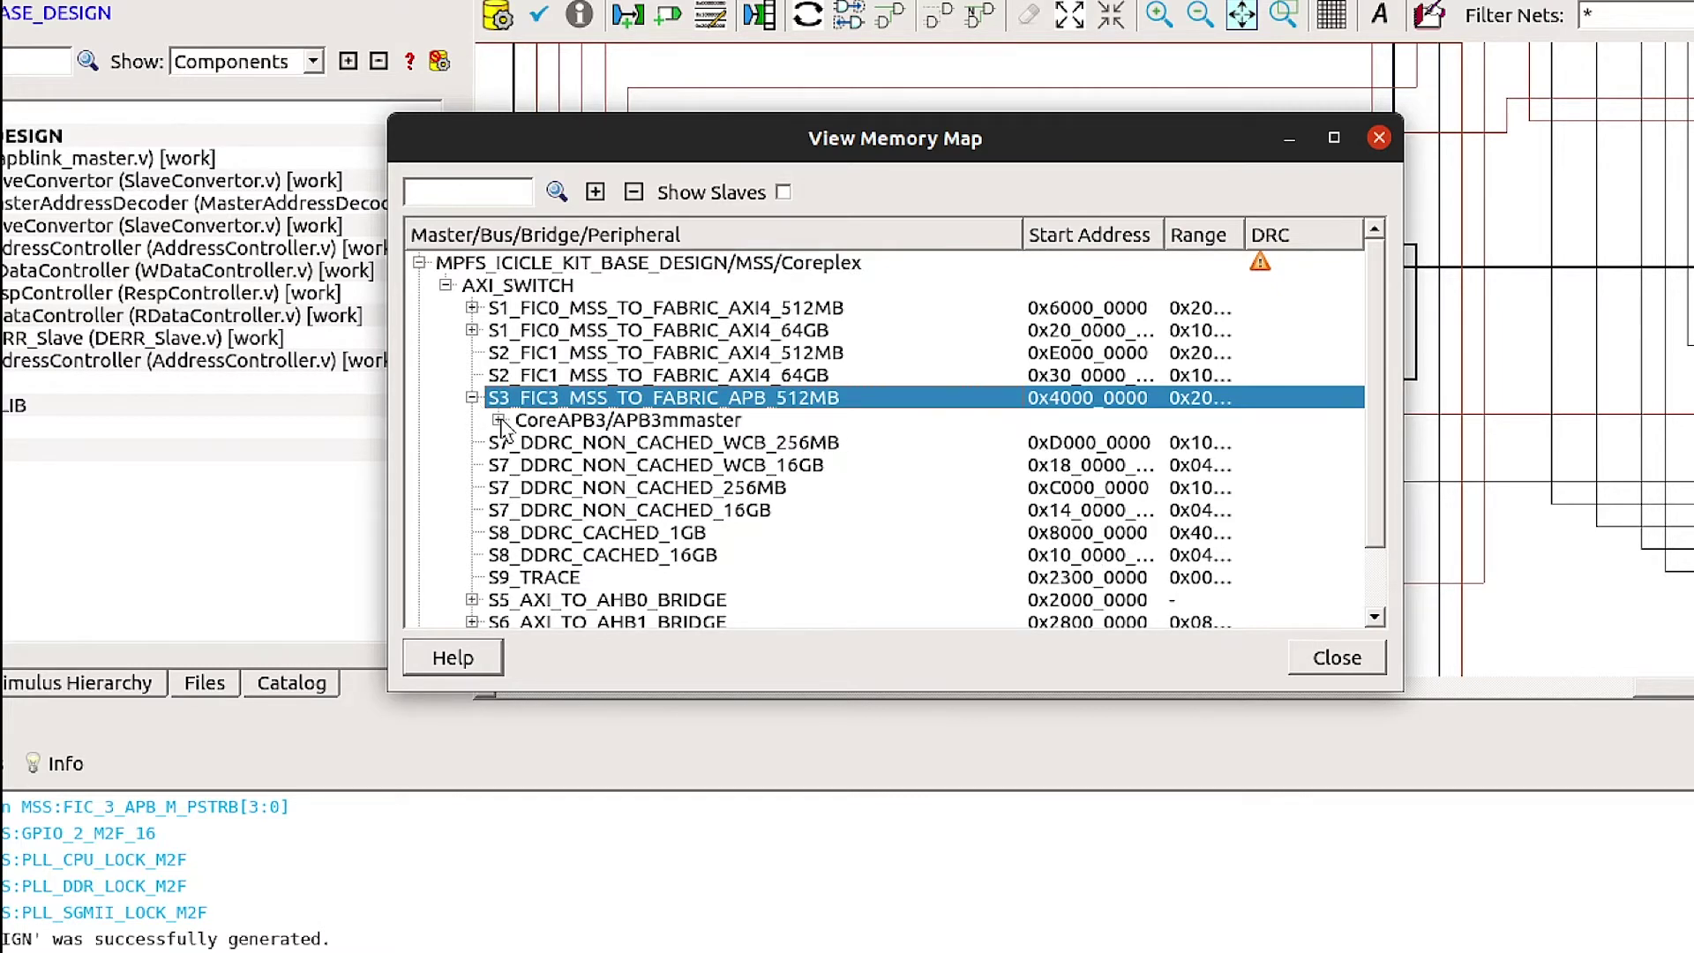
pyautogui.click(564, 423)
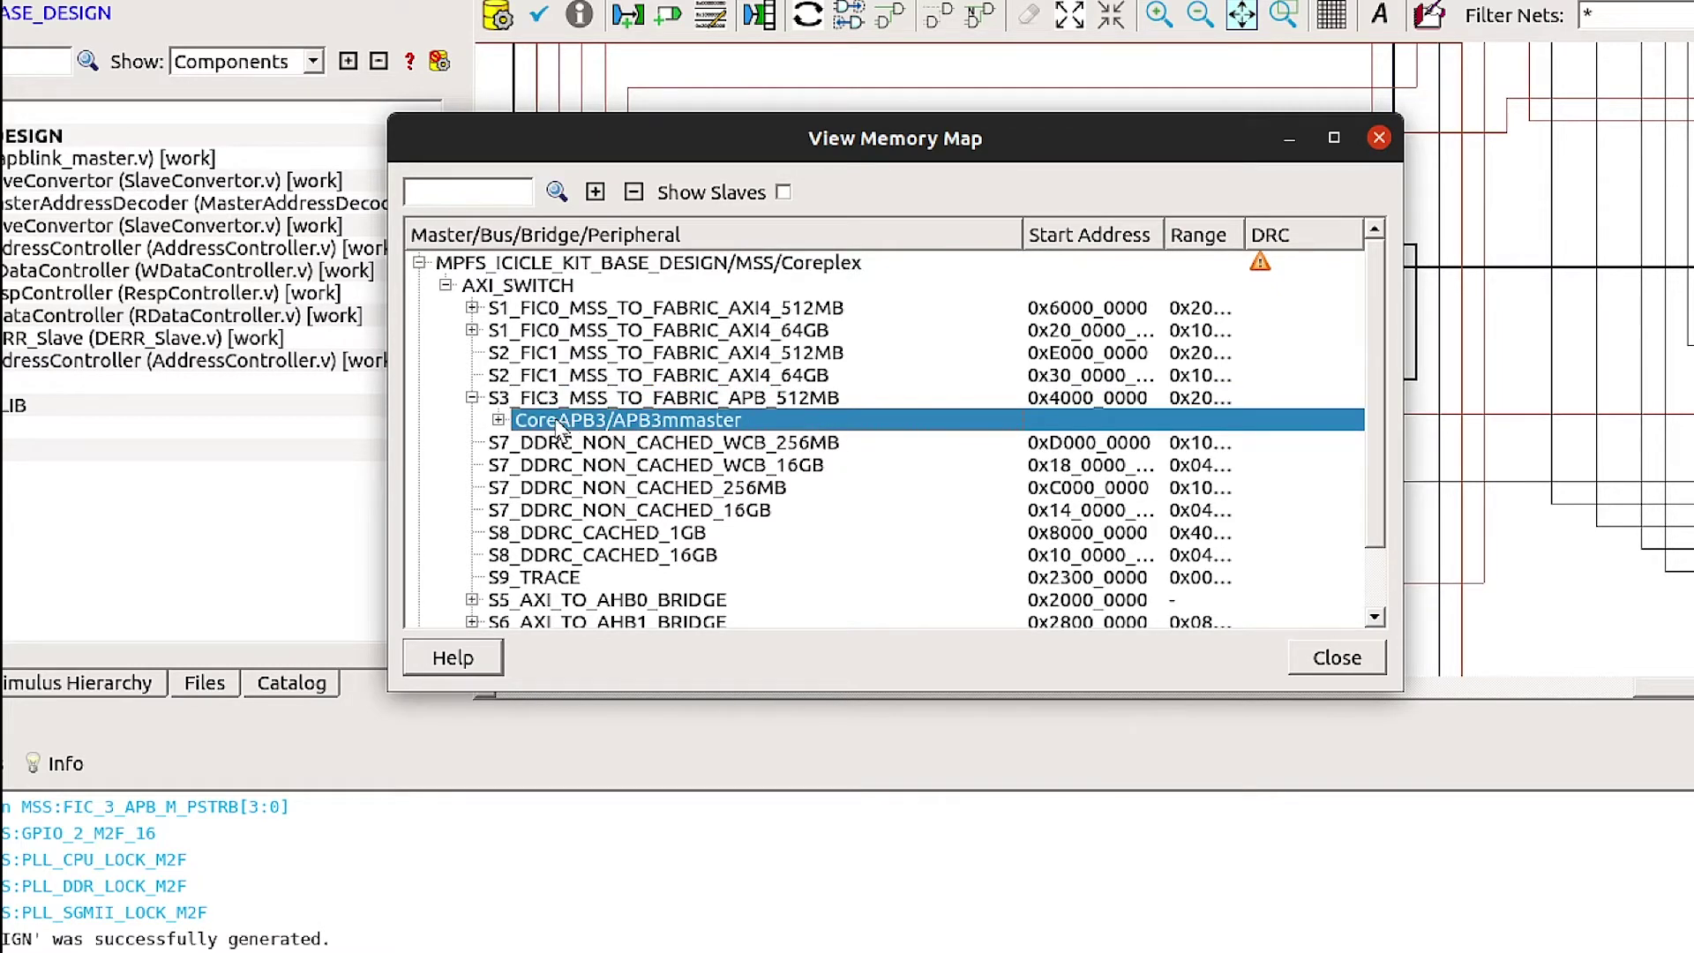
pyautogui.click(498, 420)
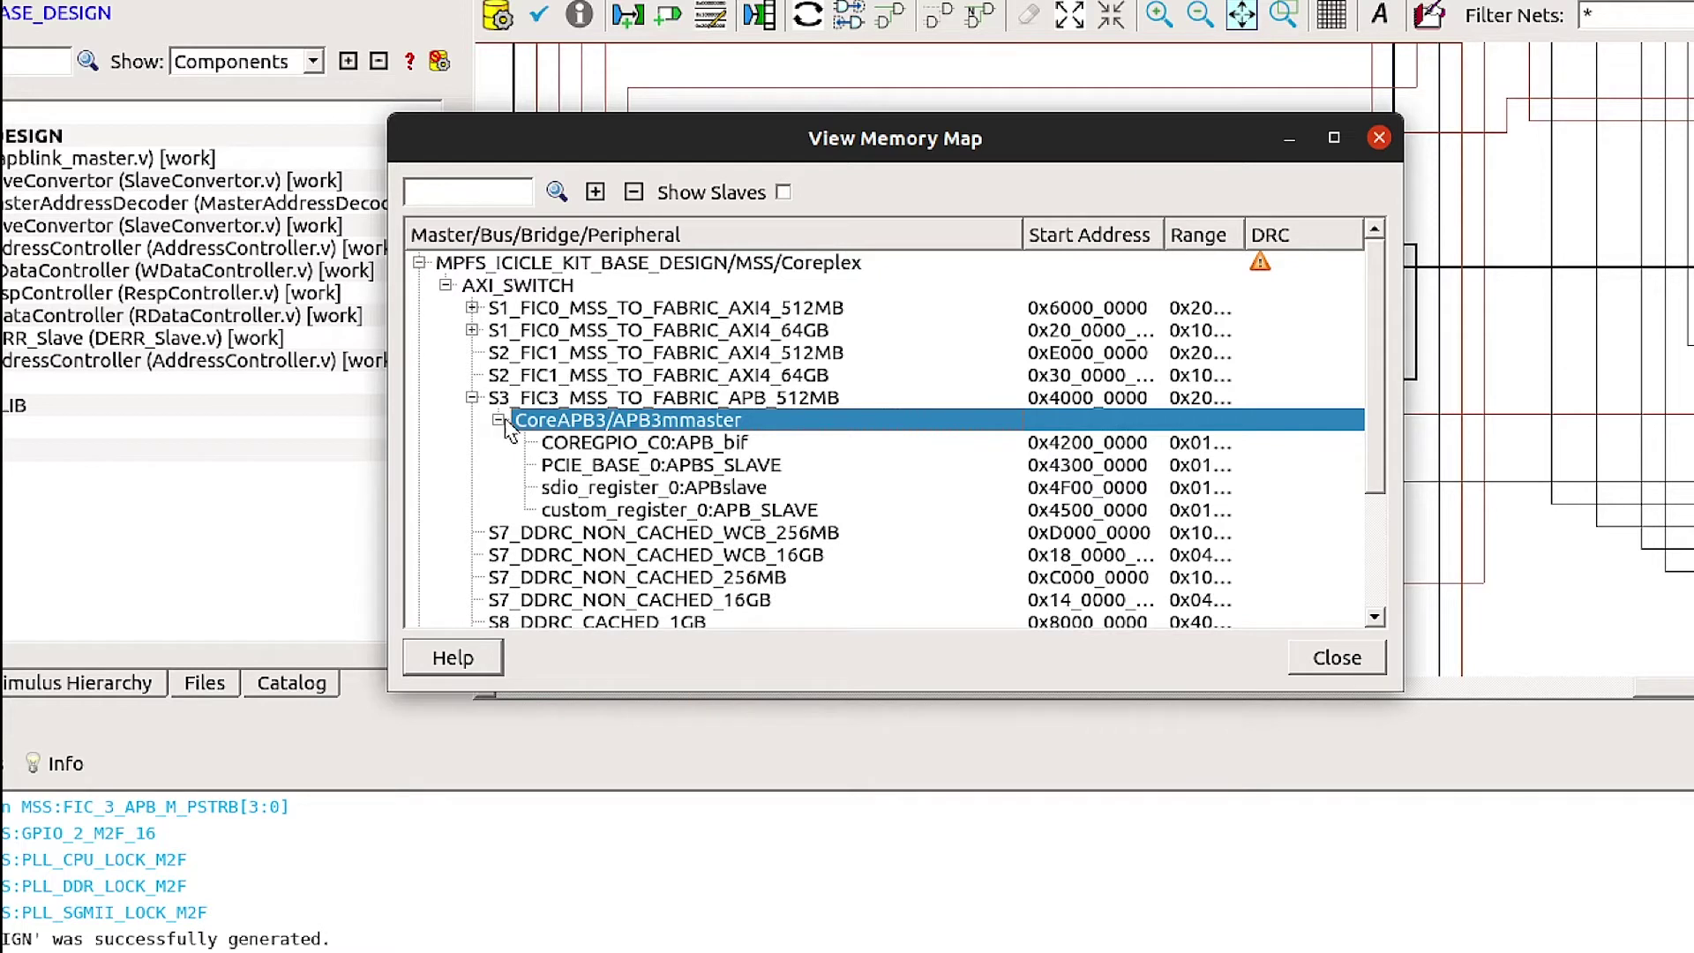
pyautogui.click(624, 517)
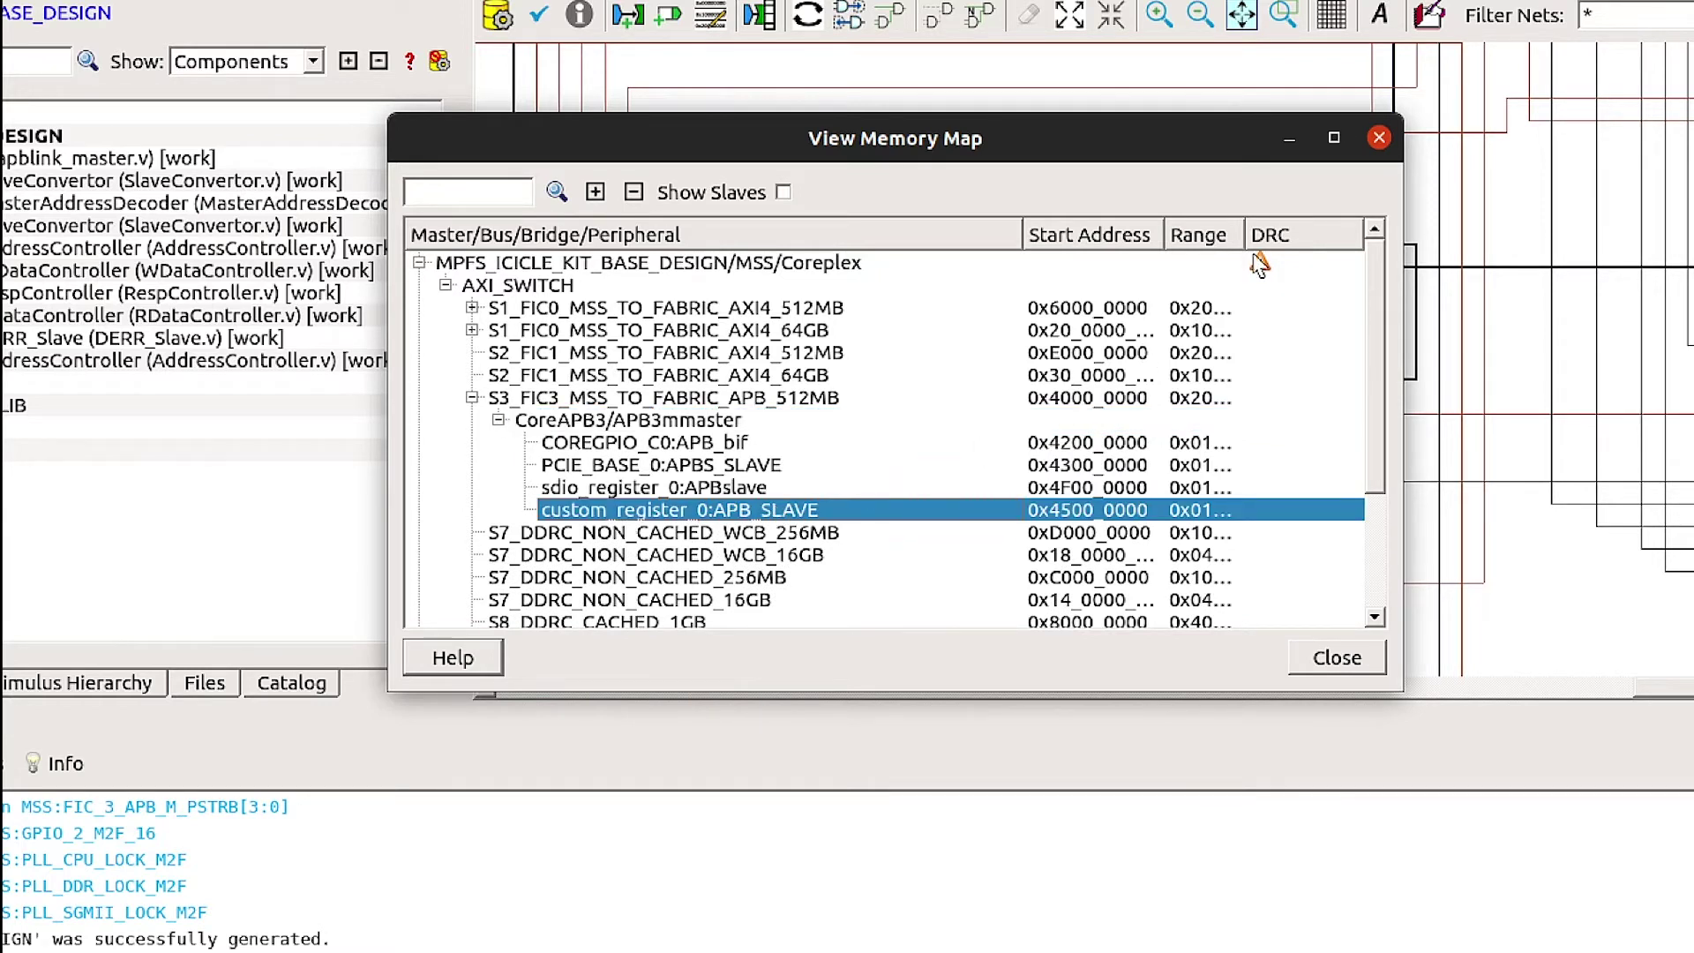
pyautogui.moveTo(1246, 238); pyautogui.dragTo(1363, 238)
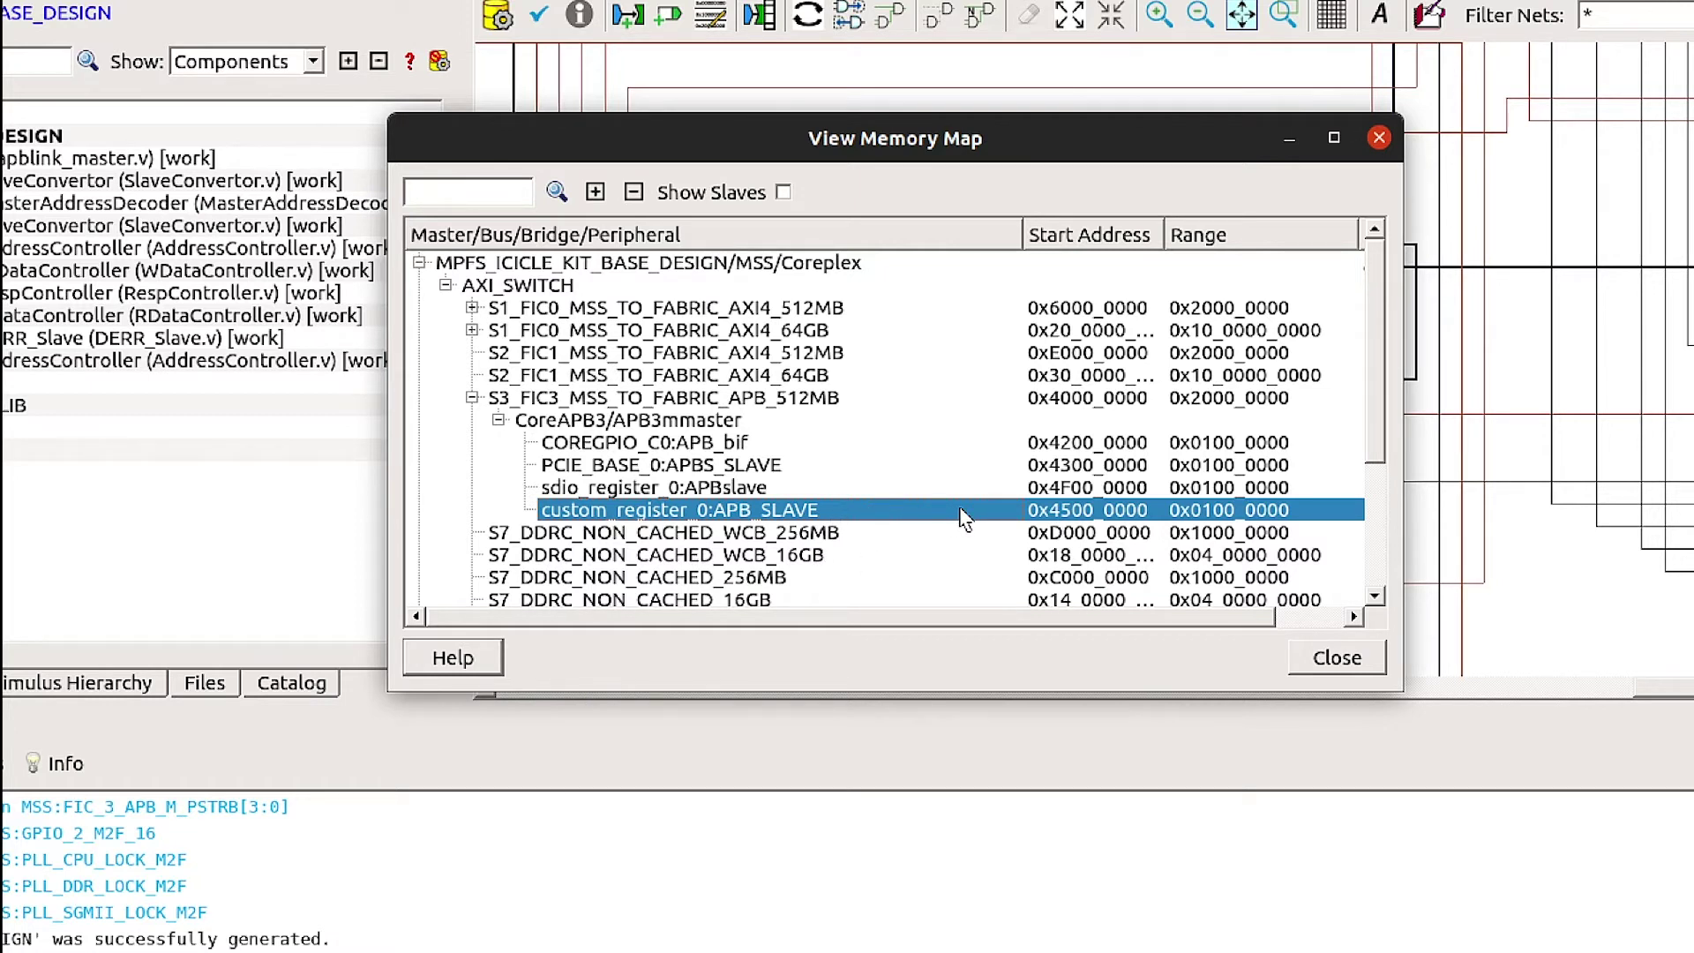
pyautogui.click(1305, 663)
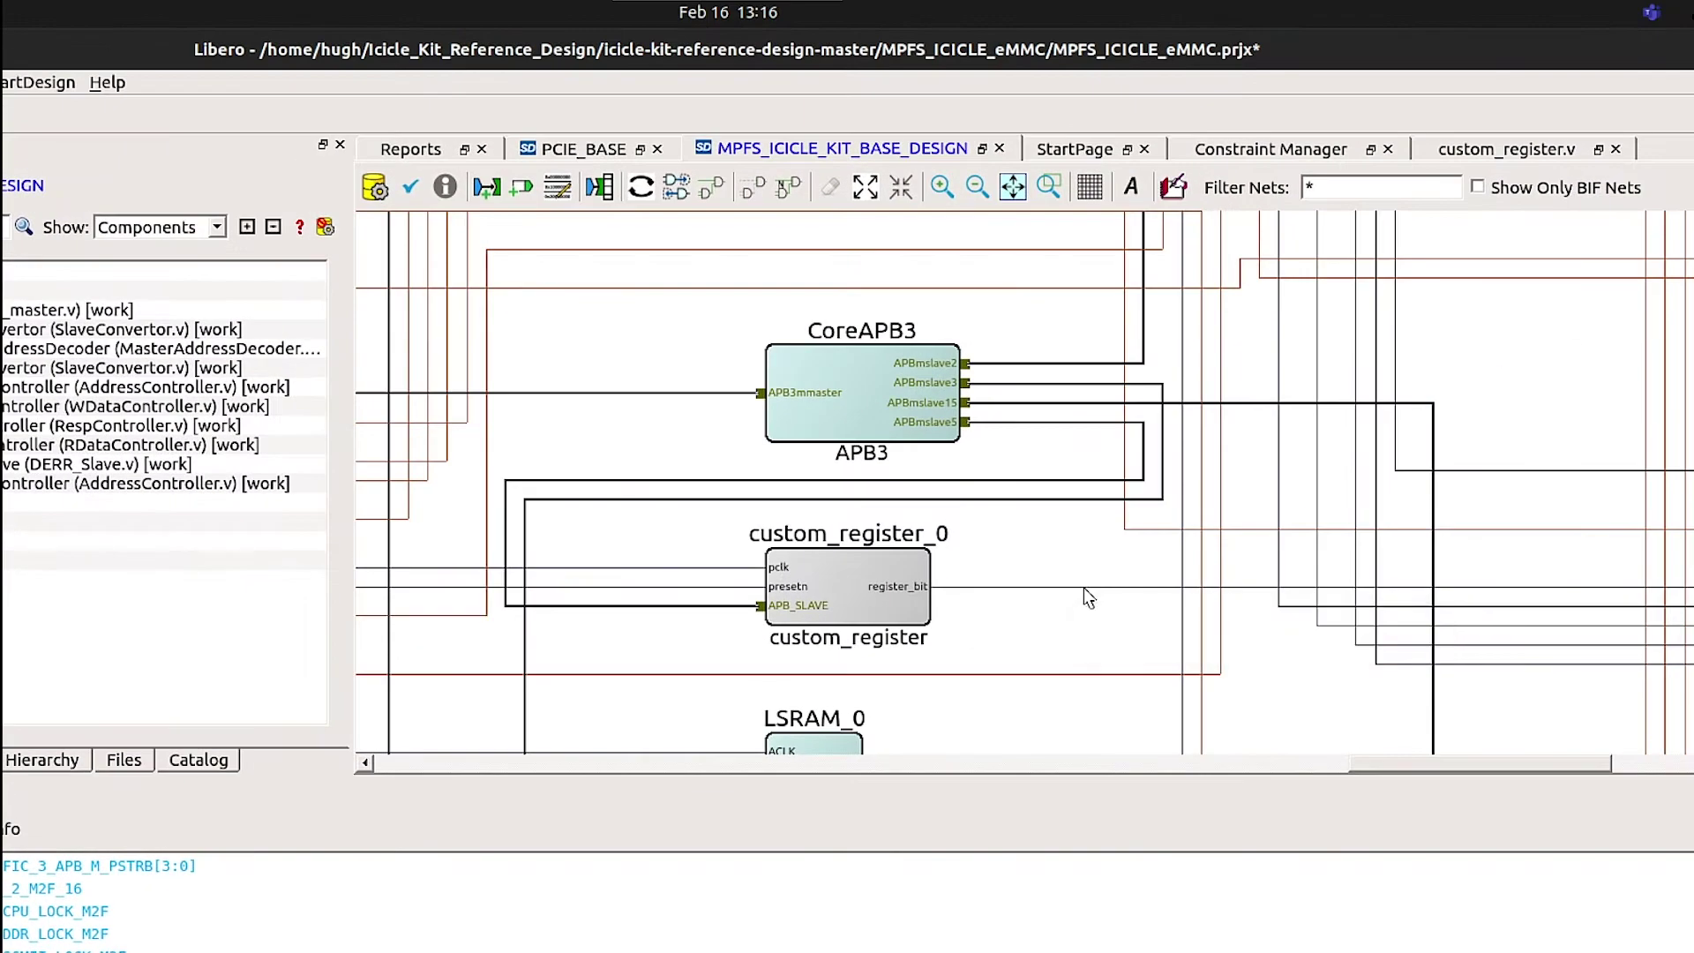
# - Highlight the LED0 net driven by register_bit
pyautogui.click(1085, 589)
pyautogui.hscroll(10, 1203, 568)
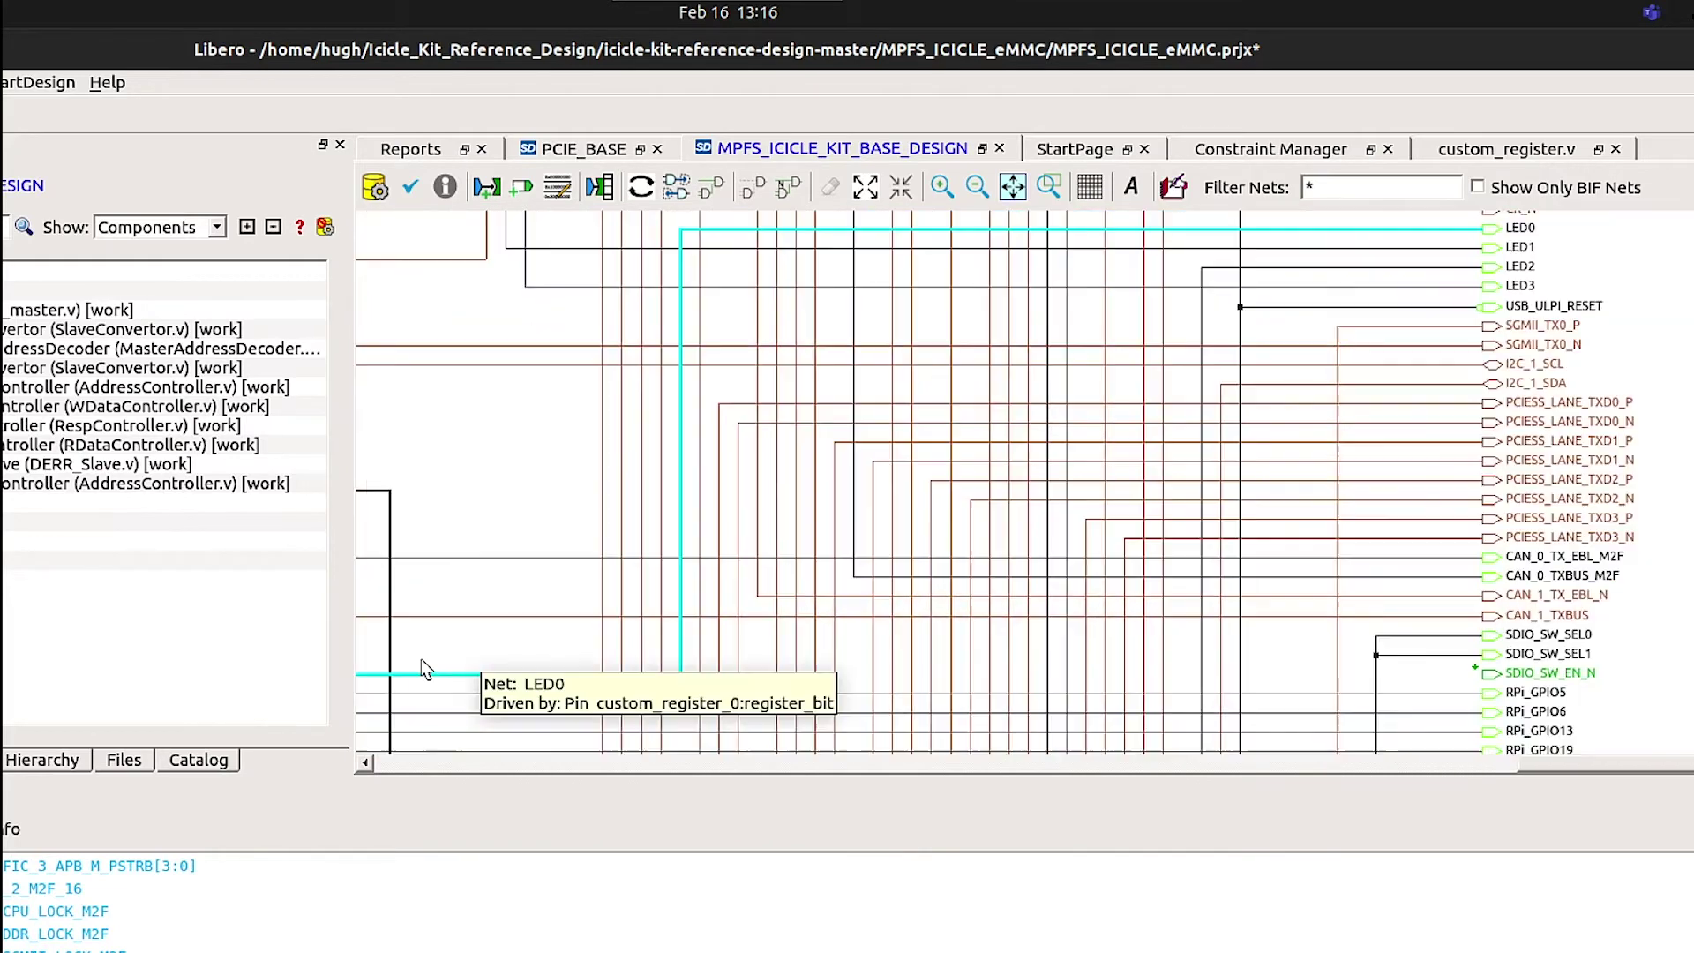
pyautogui.scroll(1, 882, 485)
pyautogui.hscroll(3, 882, 485)
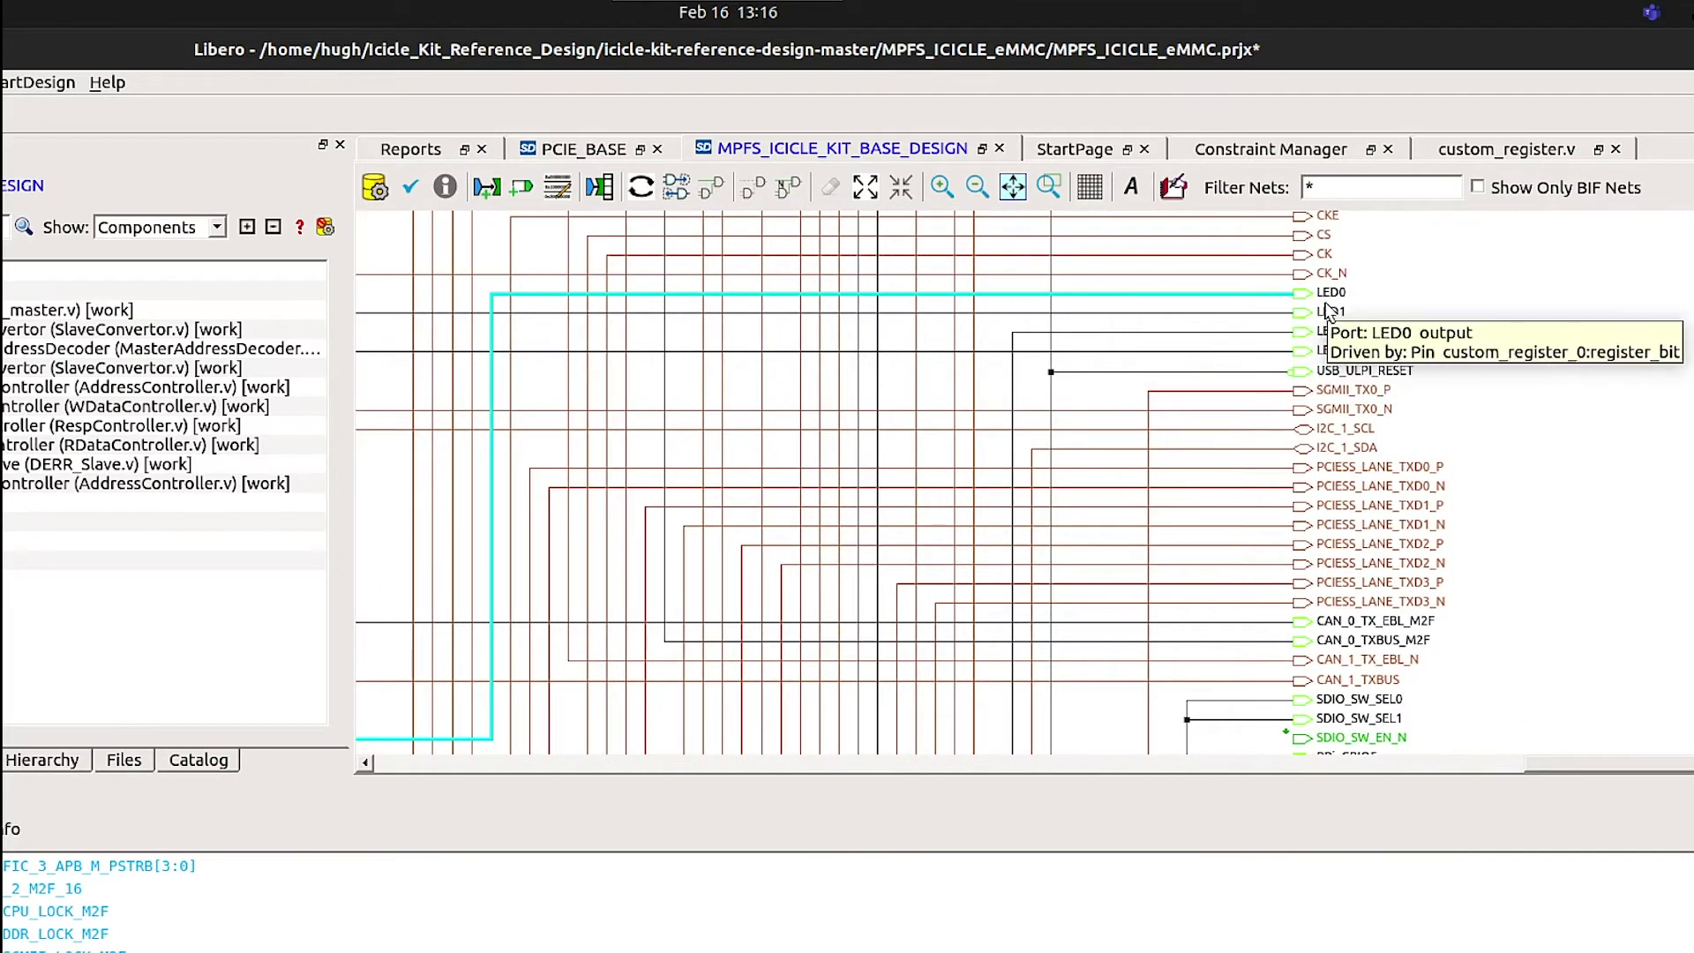
# - Open ICICLE.pdc from Constraint Manager's I/O Attributes and check line 8 assigns LED0 to pin V14
pyautogui.click(1313, 151)
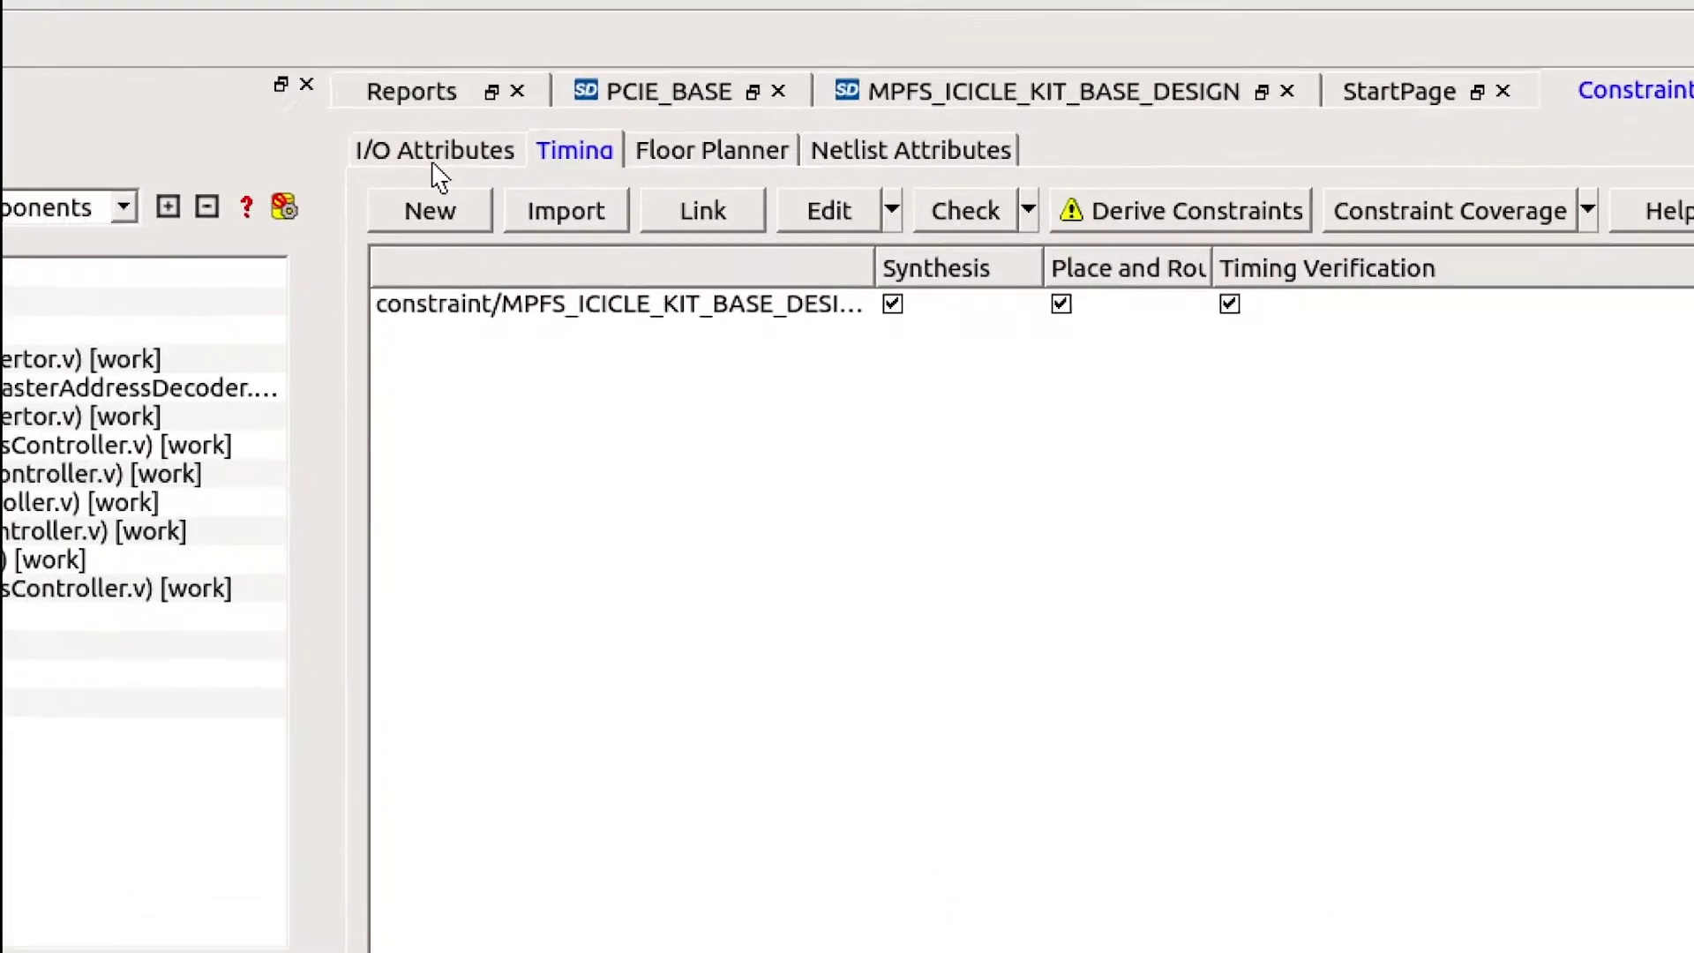
pyautogui.click(436, 193)
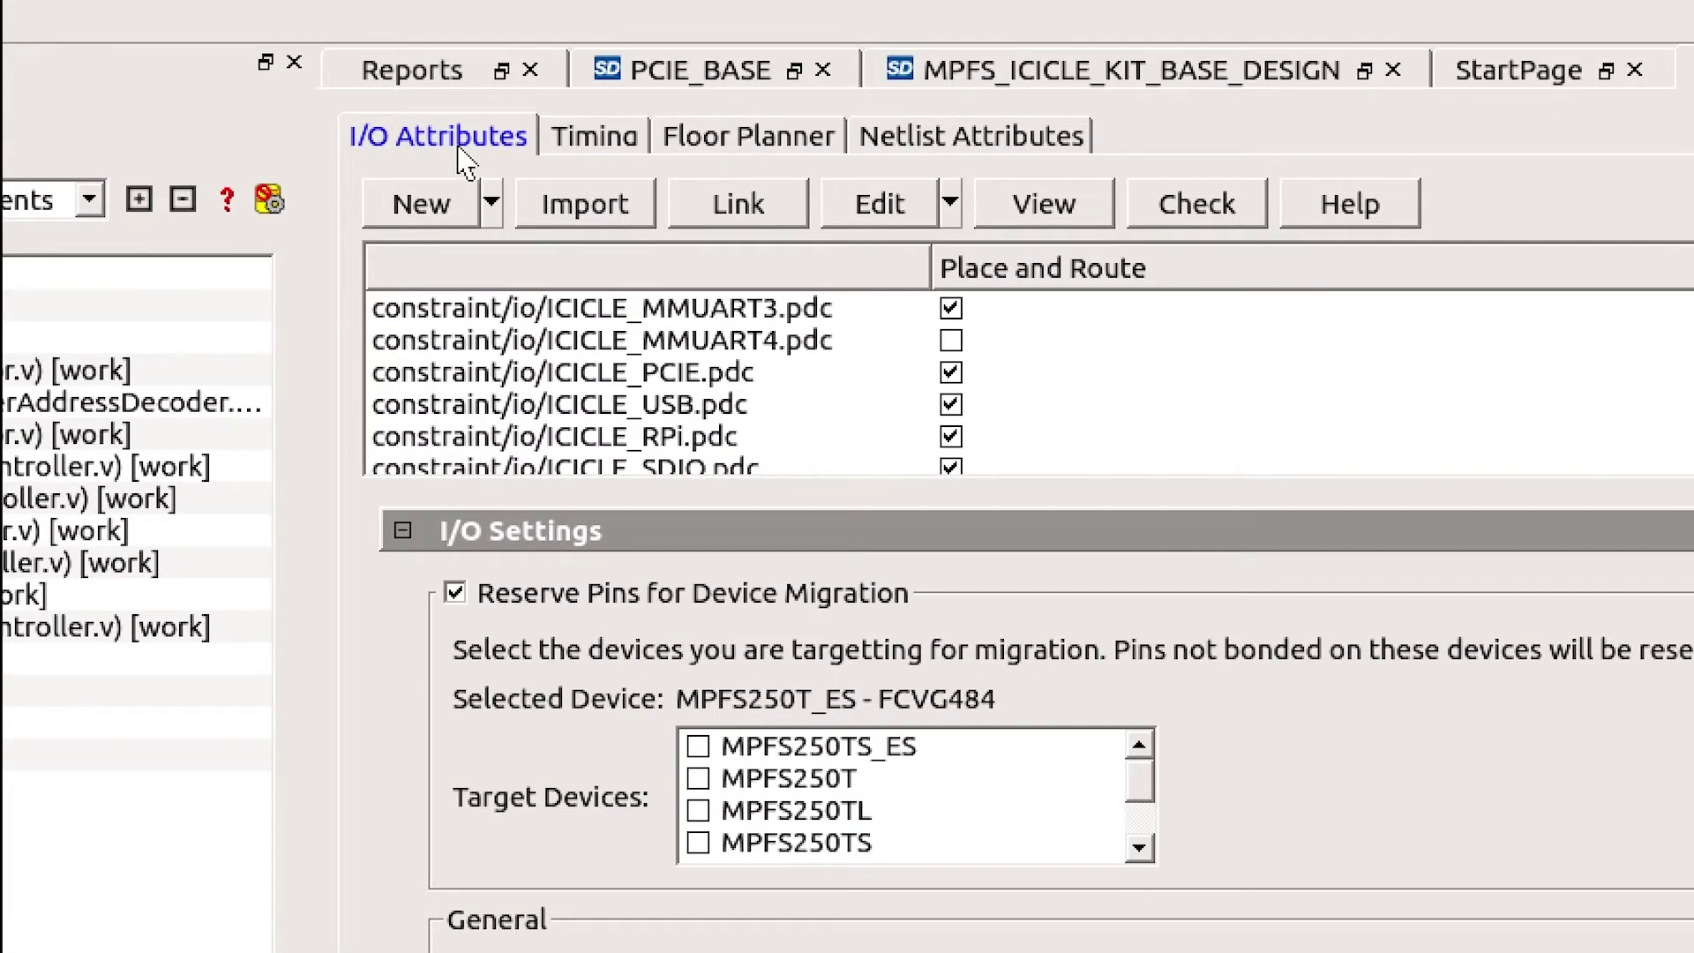
pyautogui.scroll(3, 526, 371)
pyautogui.doubleClick(526, 318)
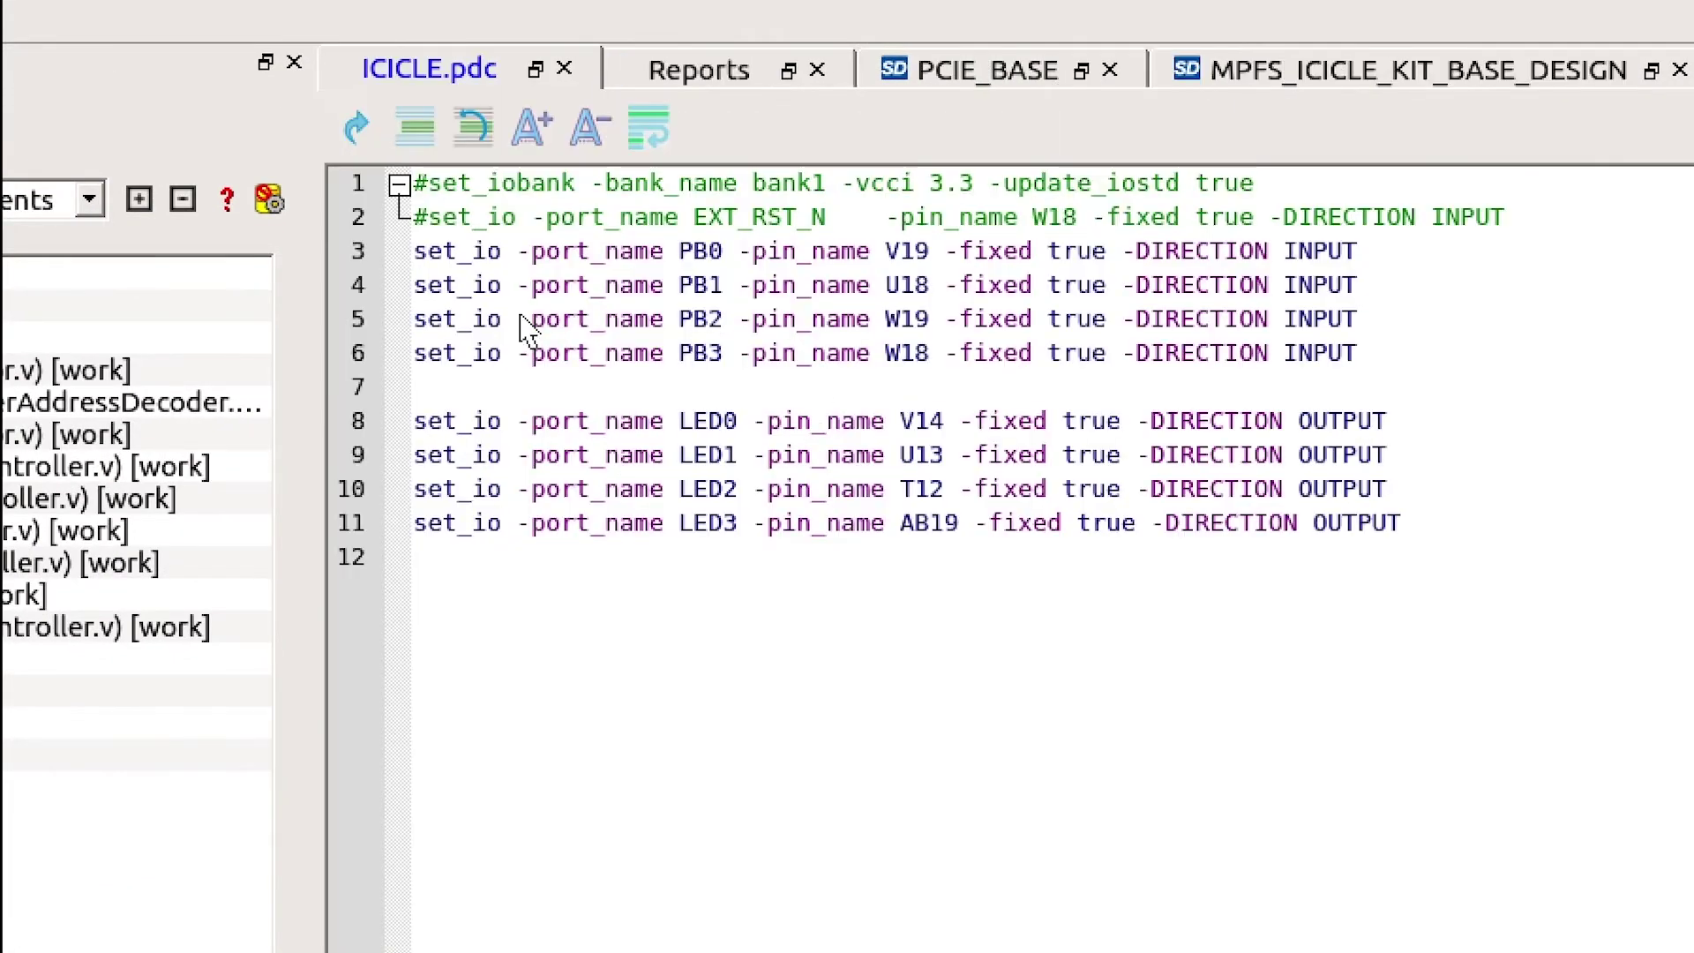
pyautogui.moveTo(415, 423); pyautogui.dragTo(1427, 446)
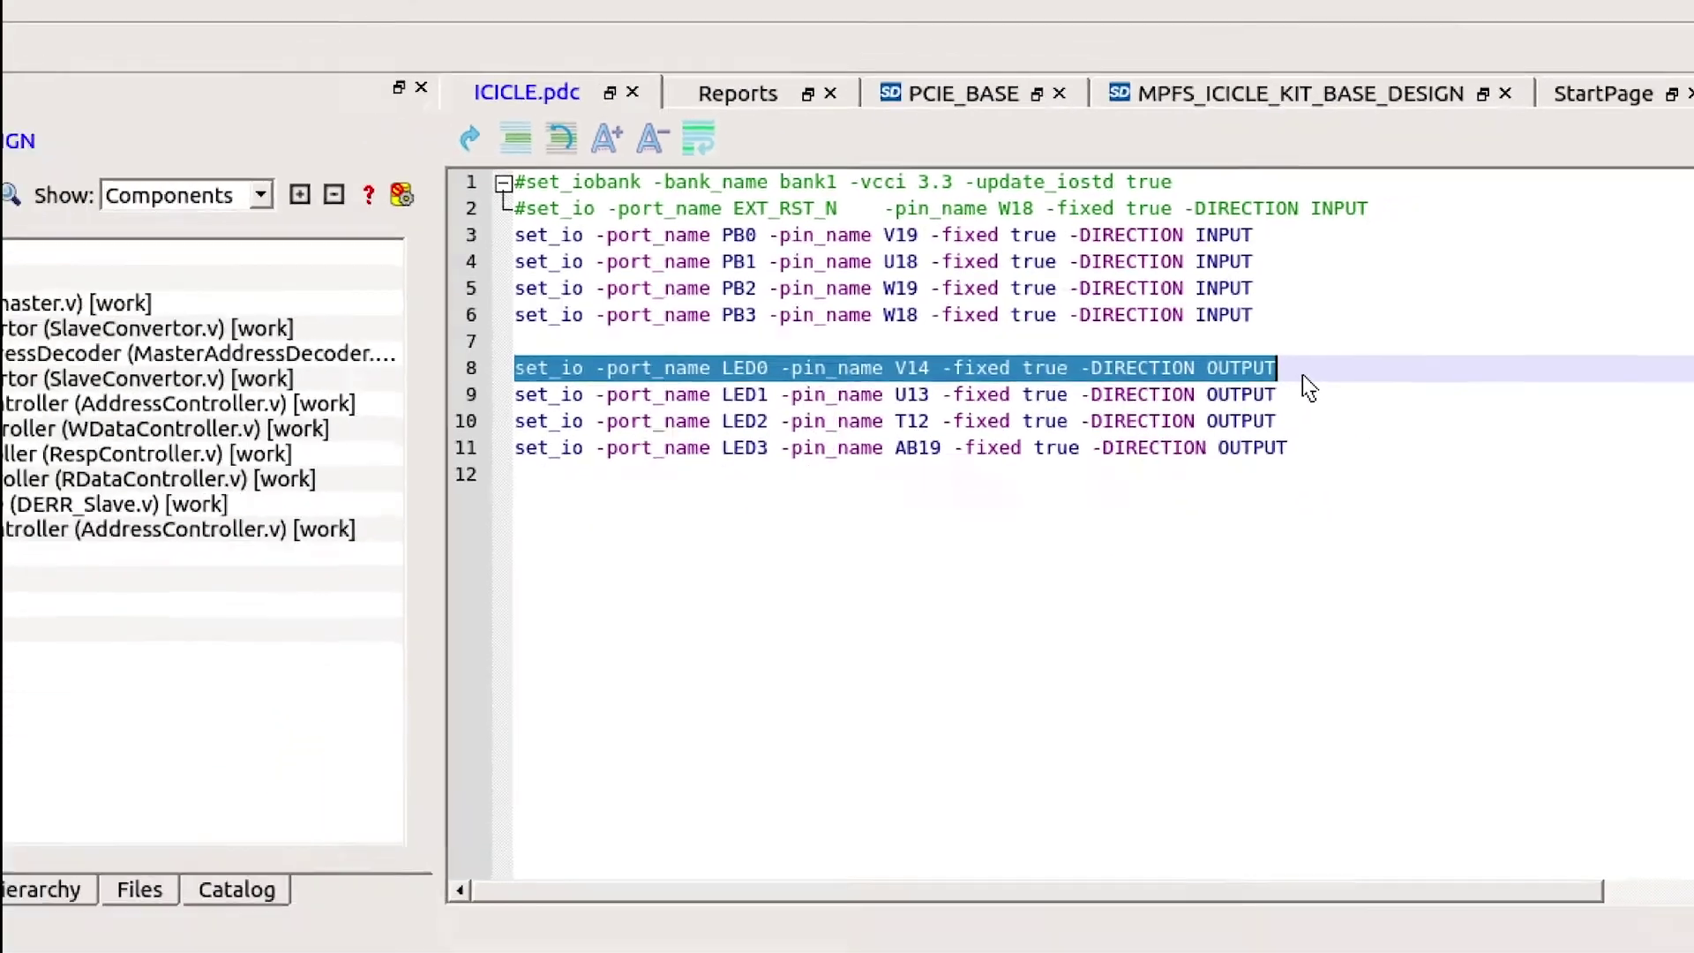
pyautogui.click(1421, 418)
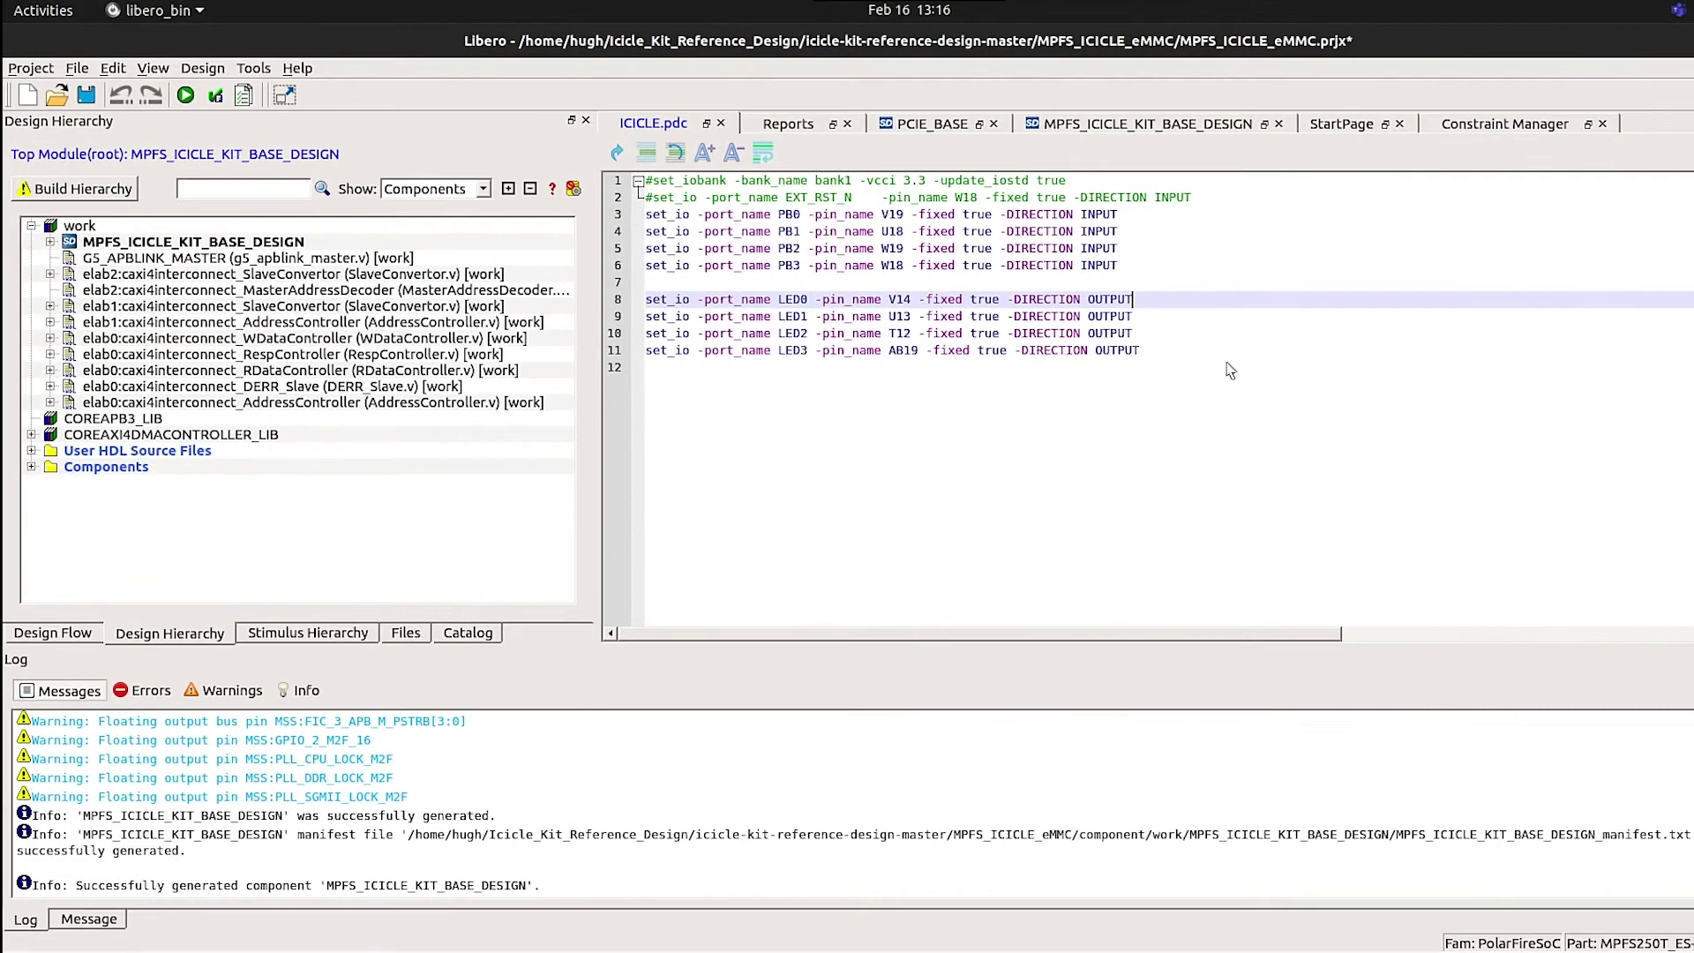
# - Run Generate Bitstream under Program Design in the Design Flow, starting synthesis
pyautogui.click(55, 634)
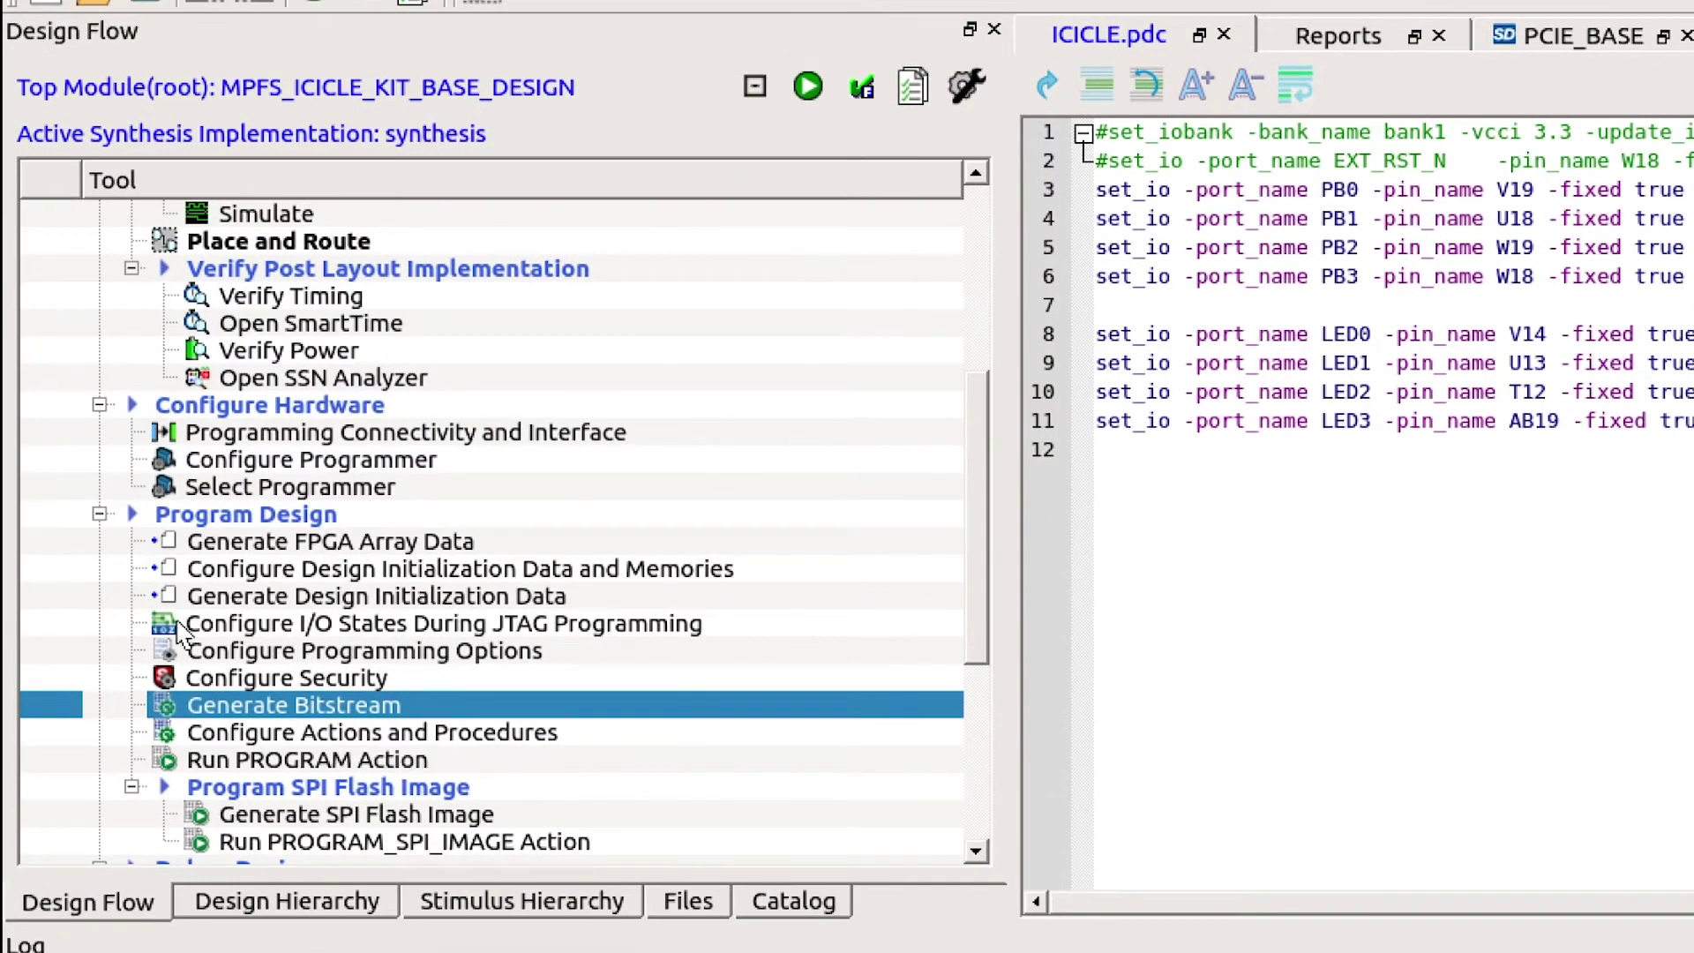
pyautogui.scroll(2, 294, 578)
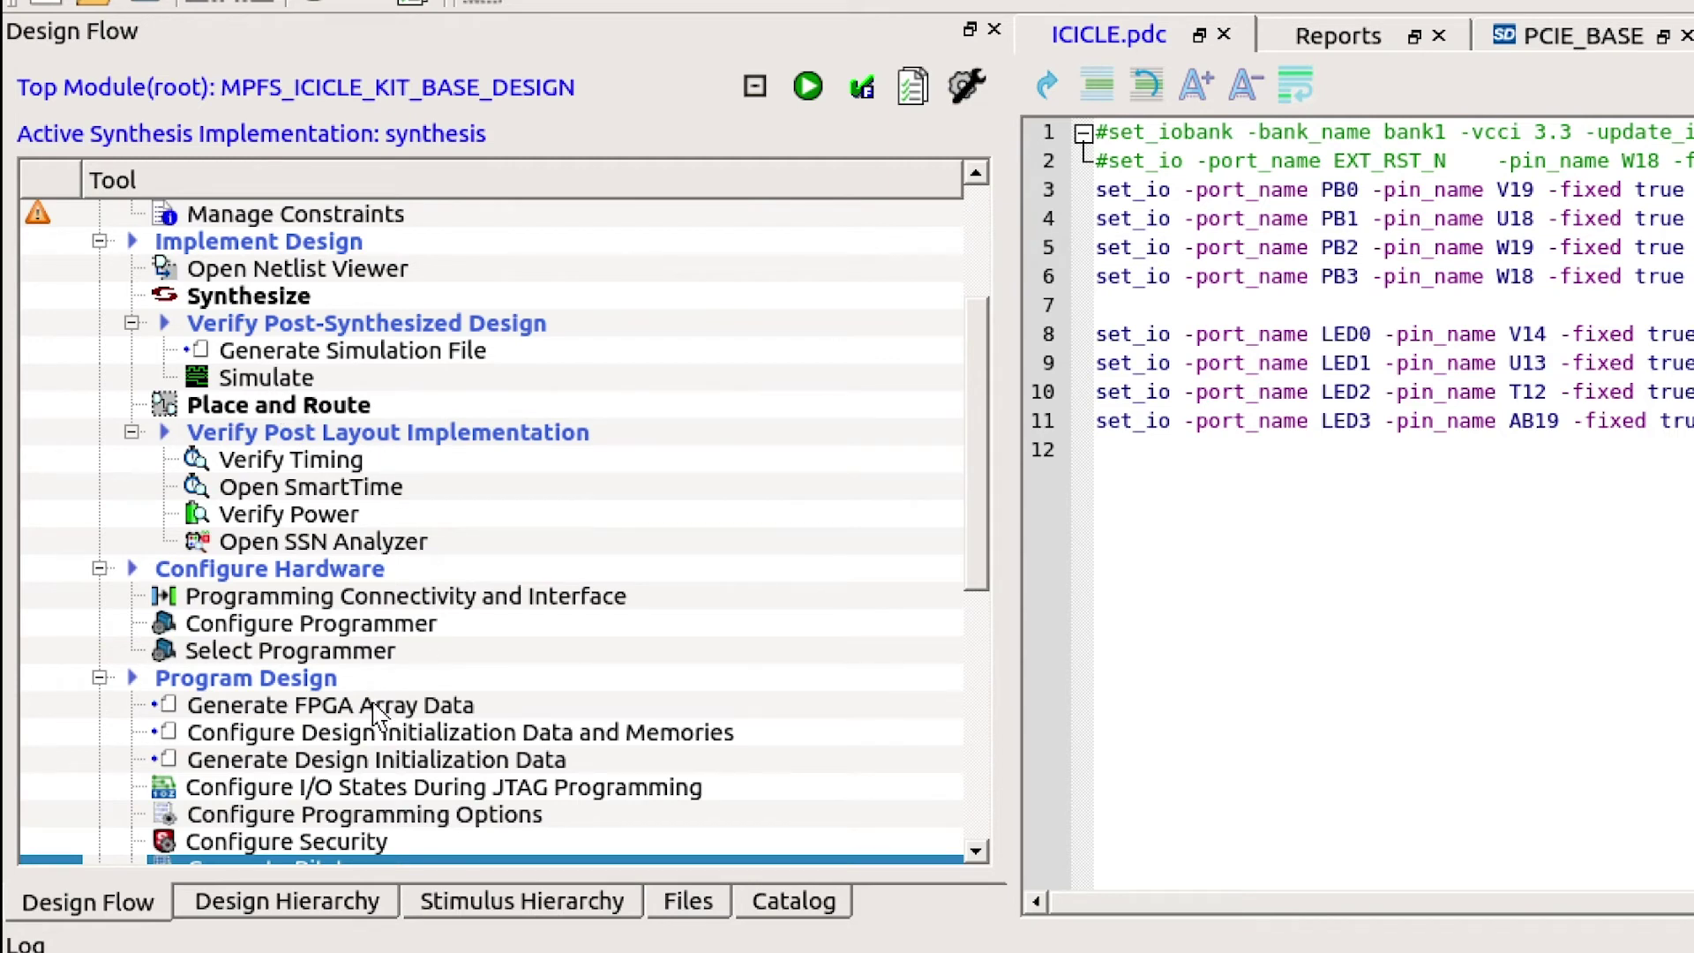
pyautogui.scroll(-1, 378, 716)
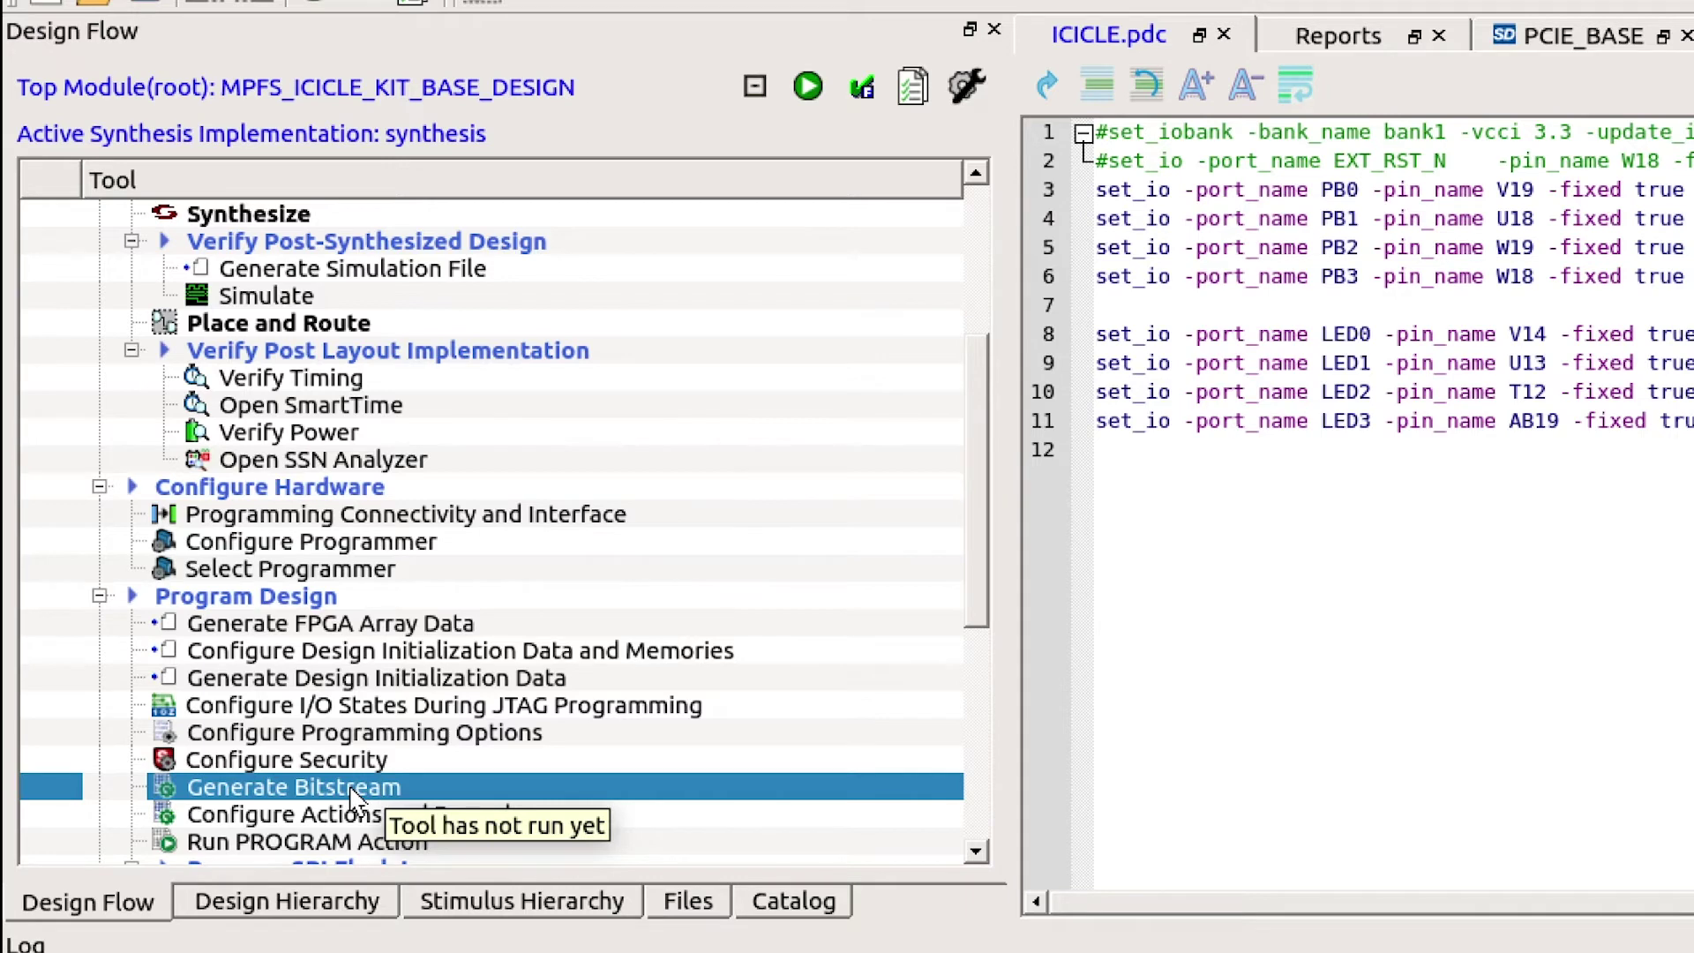
pyautogui.doubleClick(426, 785)
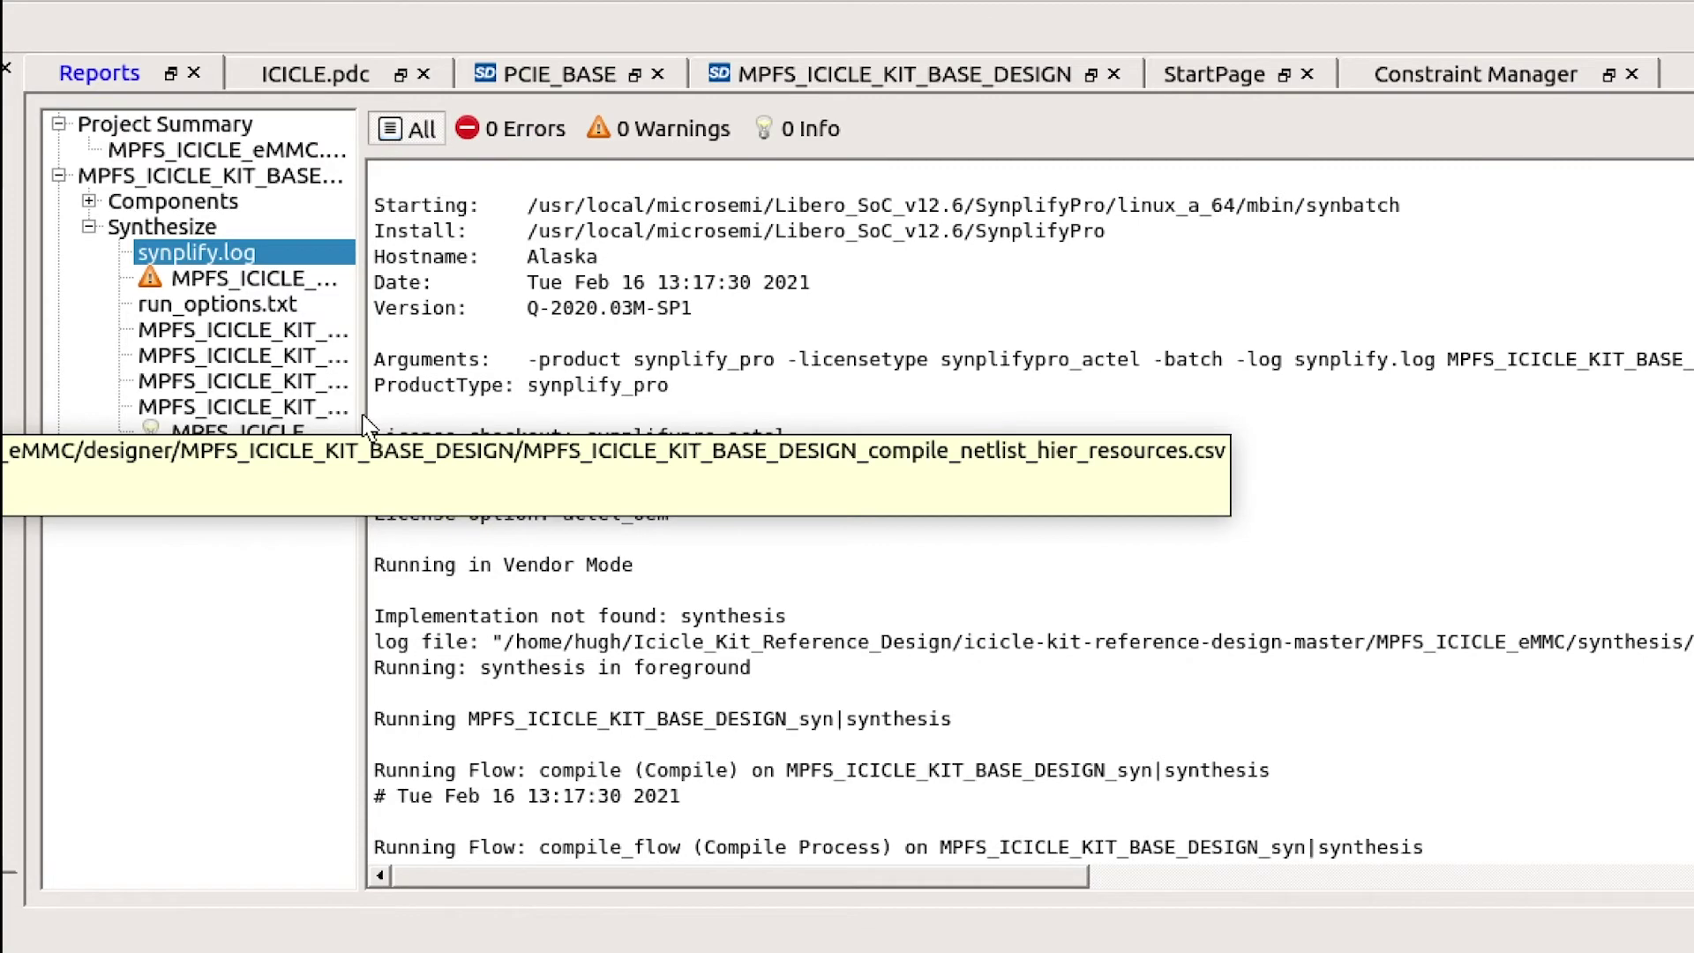
# - Check the synthesis resource report showing custom_register_0 uses 5 4LUTs and 3 DFFs
pyautogui.click(240, 413)
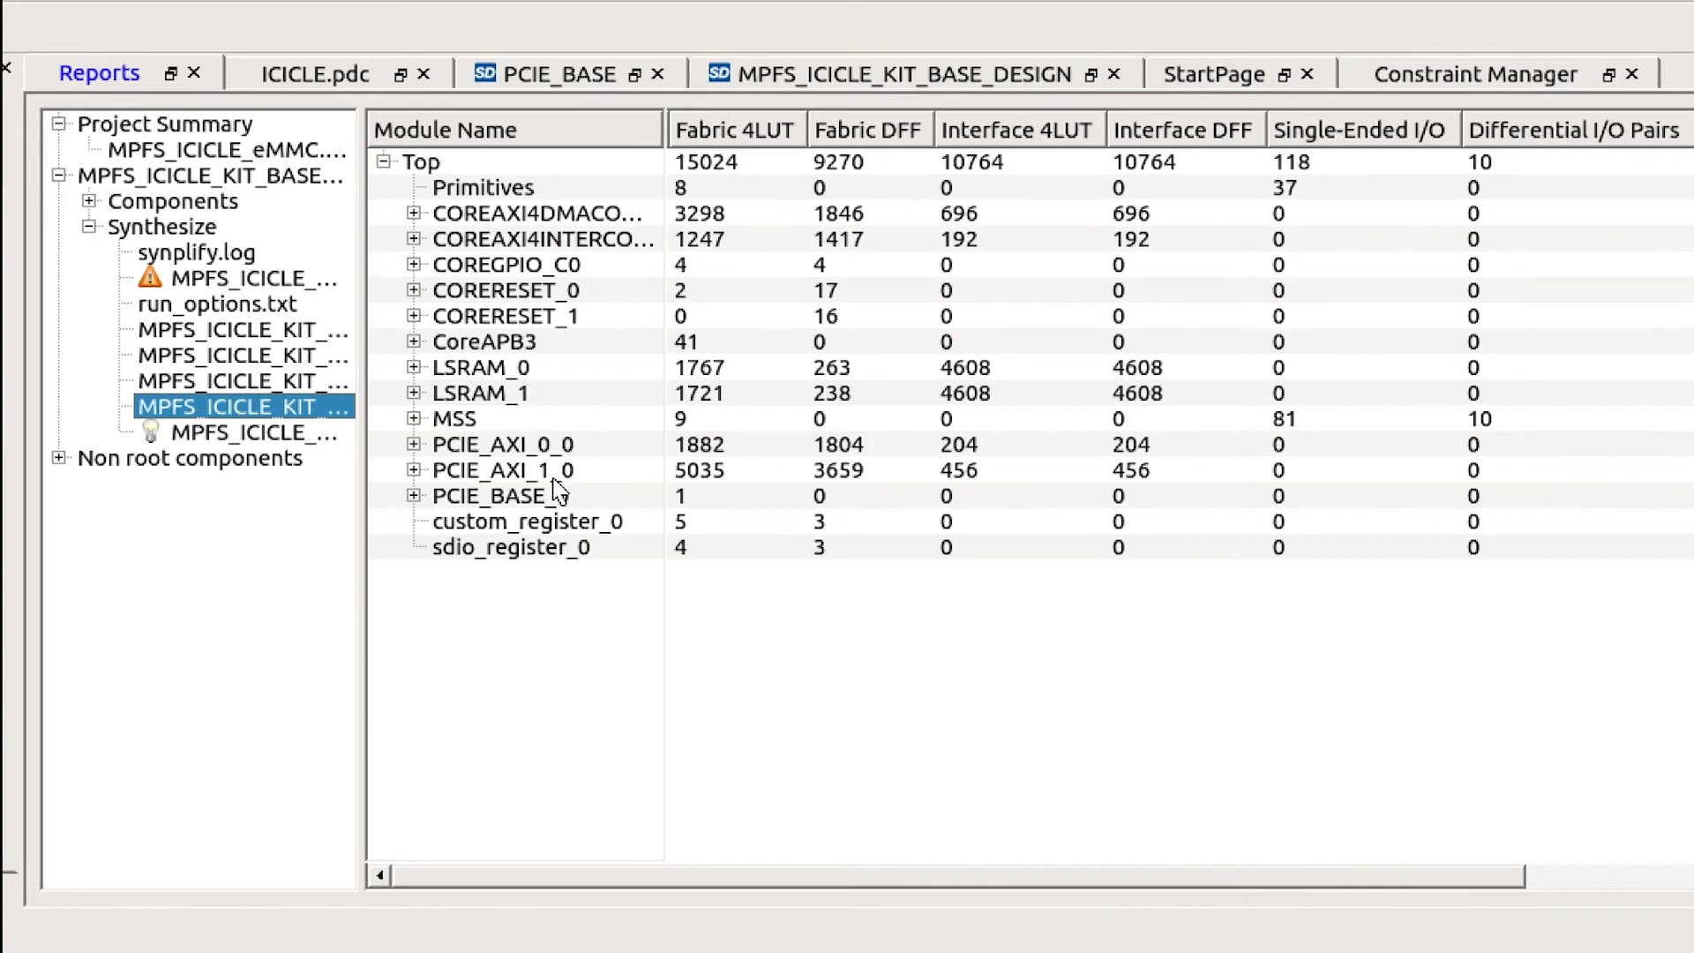
pyautogui.click(540, 530)
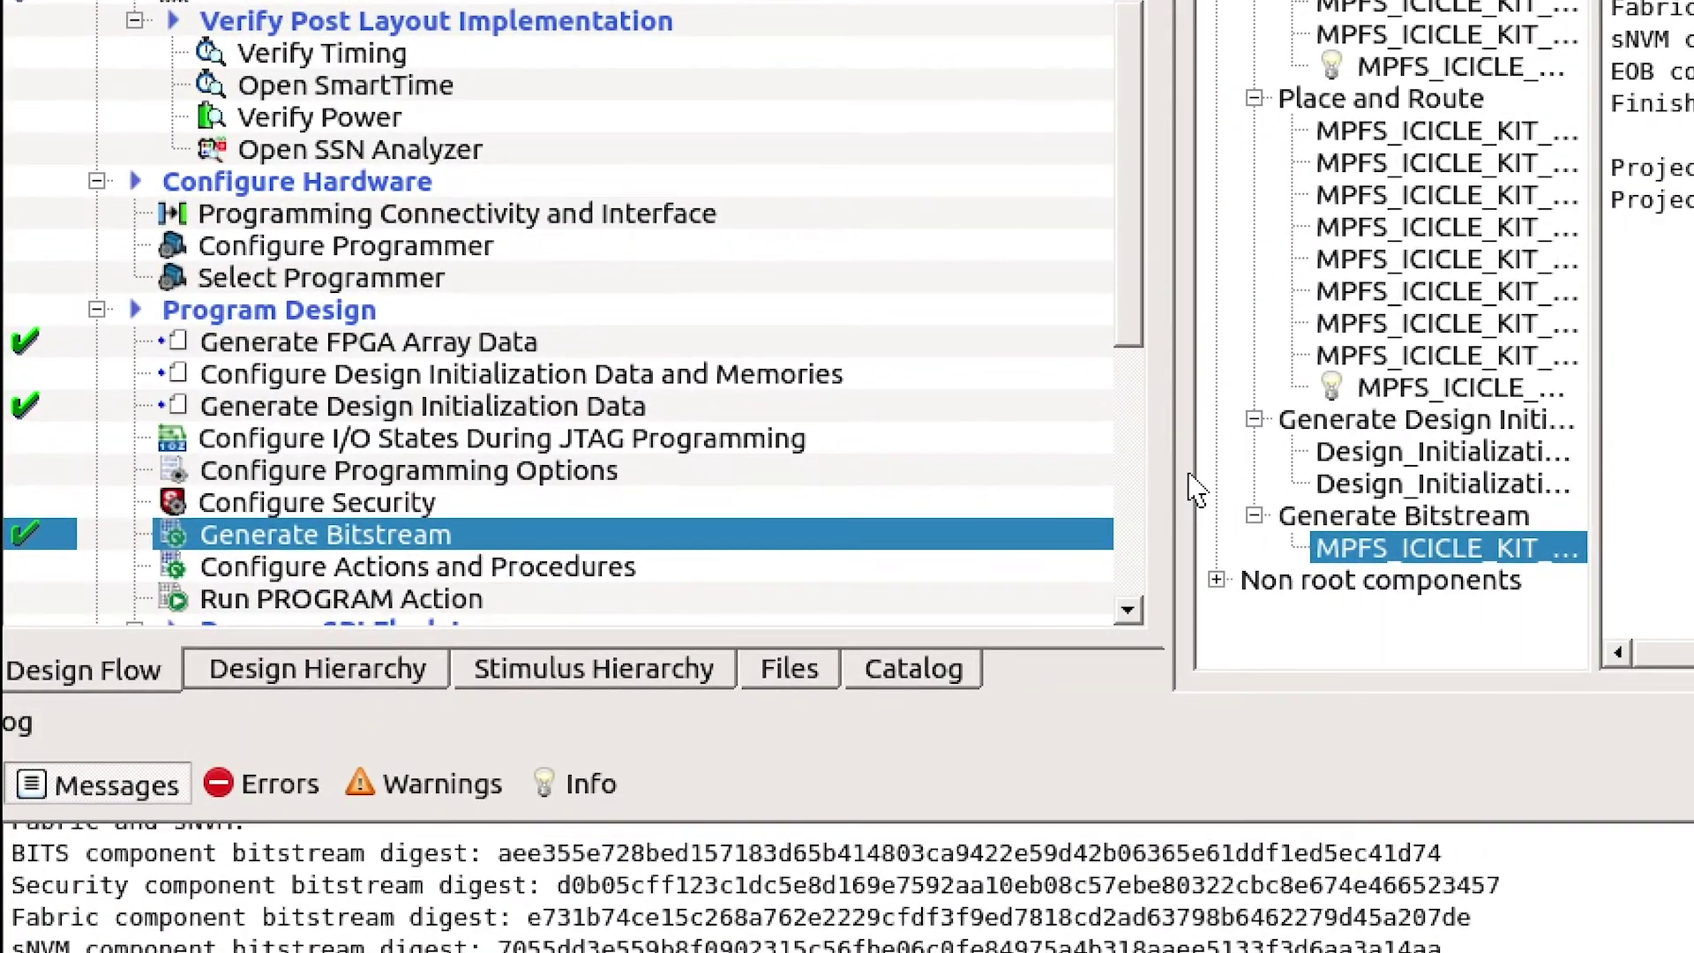
pyautogui.click(645, 607)
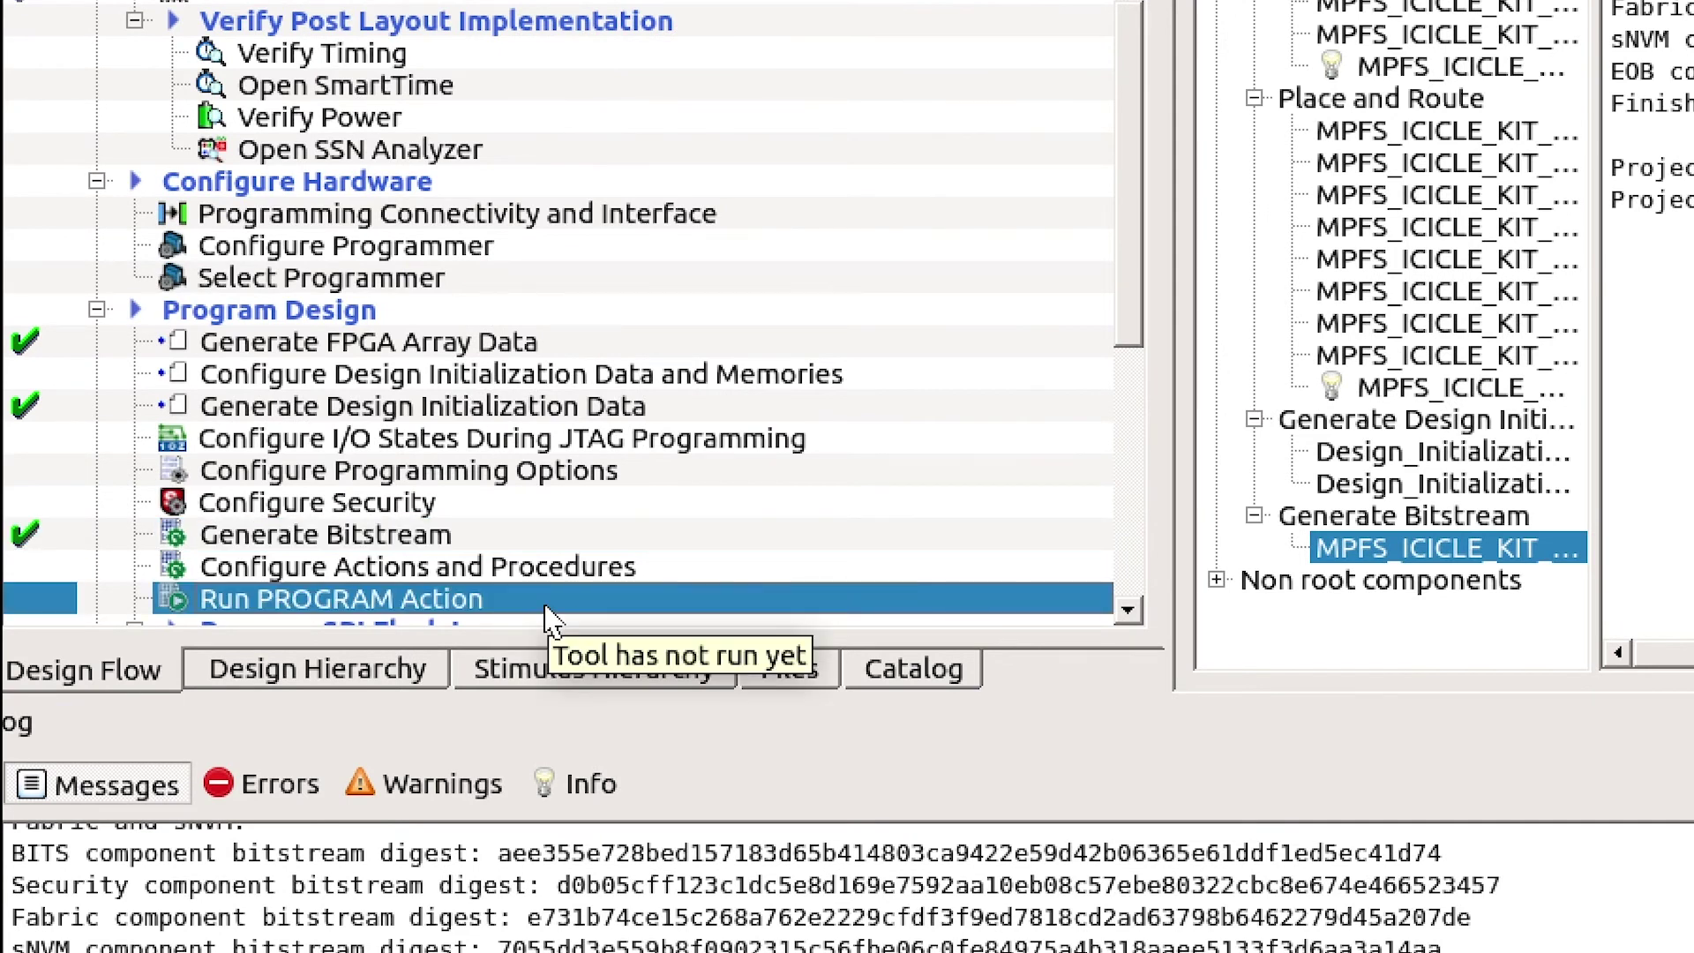
pyautogui.scroll(-3, 547, 622)
pyautogui.scroll(-1, 553, 622)
pyautogui.scroll(-1, 545, 608)
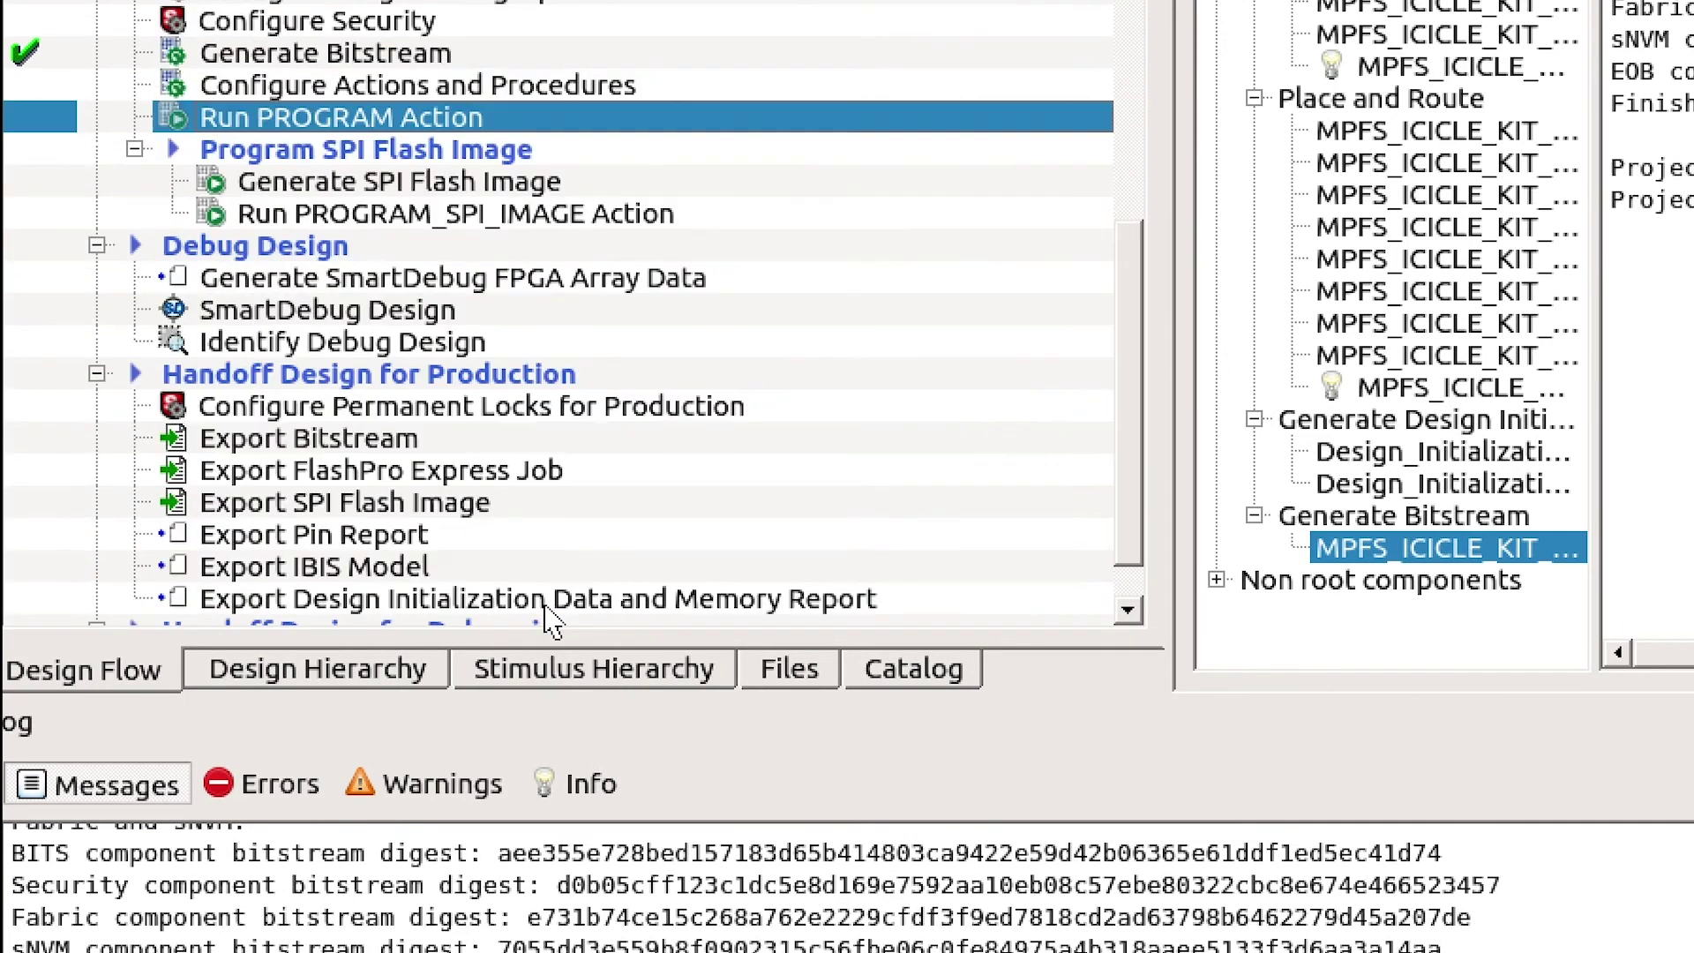
pyautogui.click(597, 476)
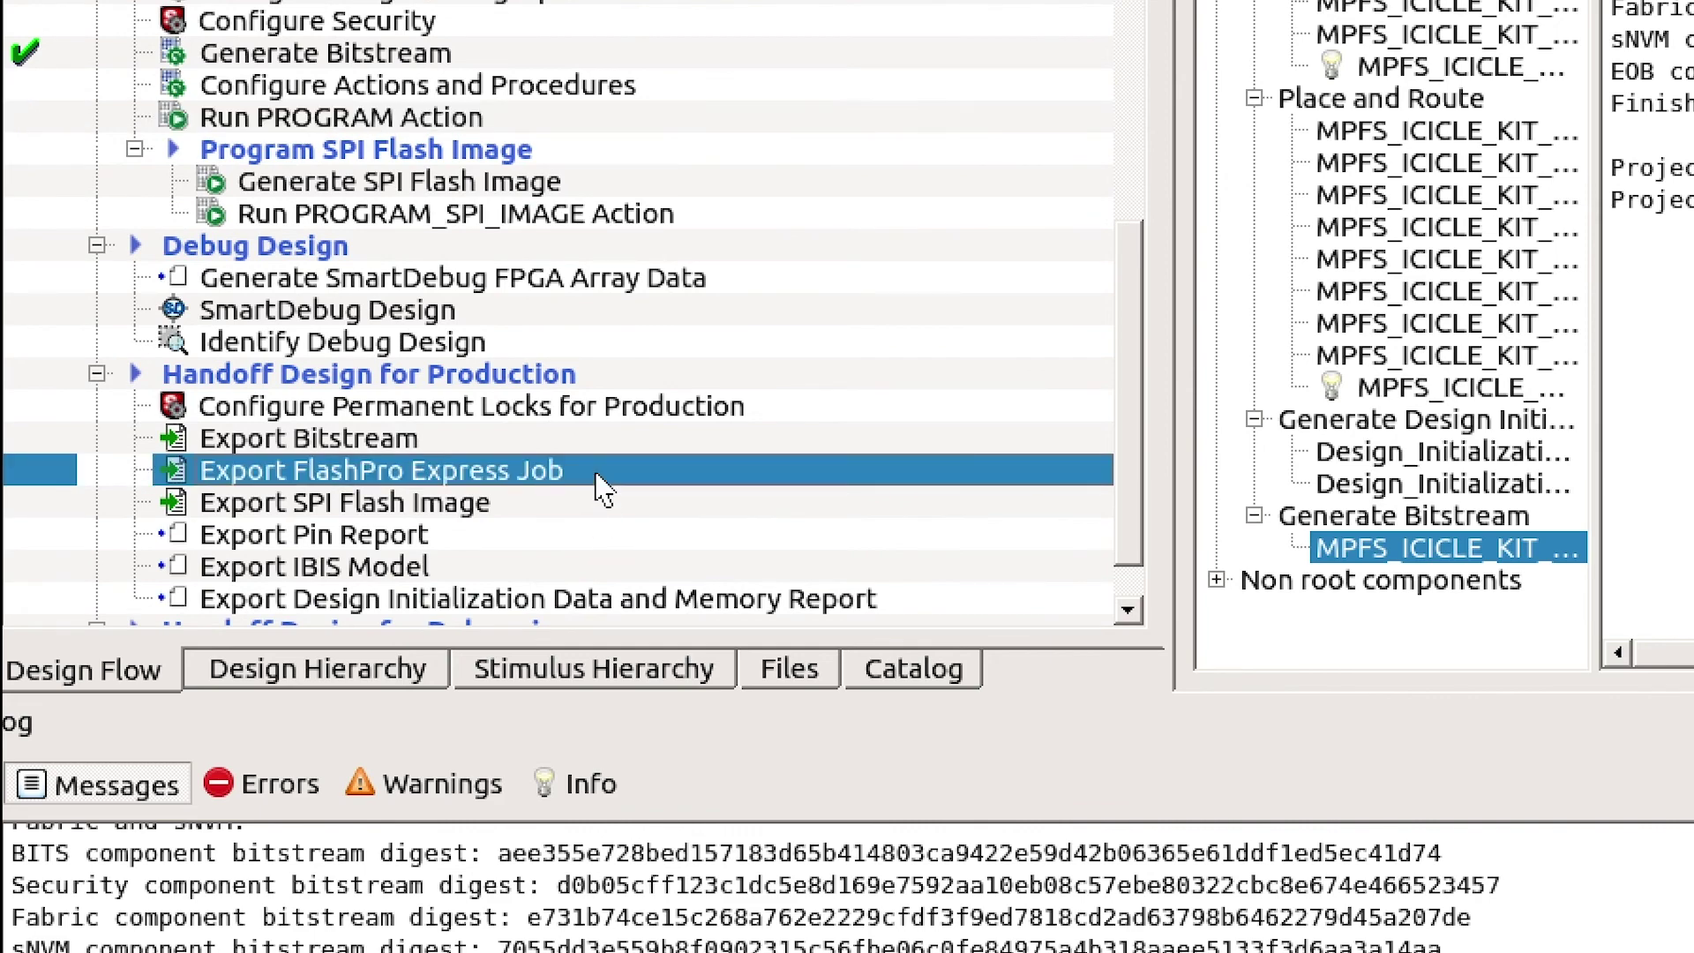